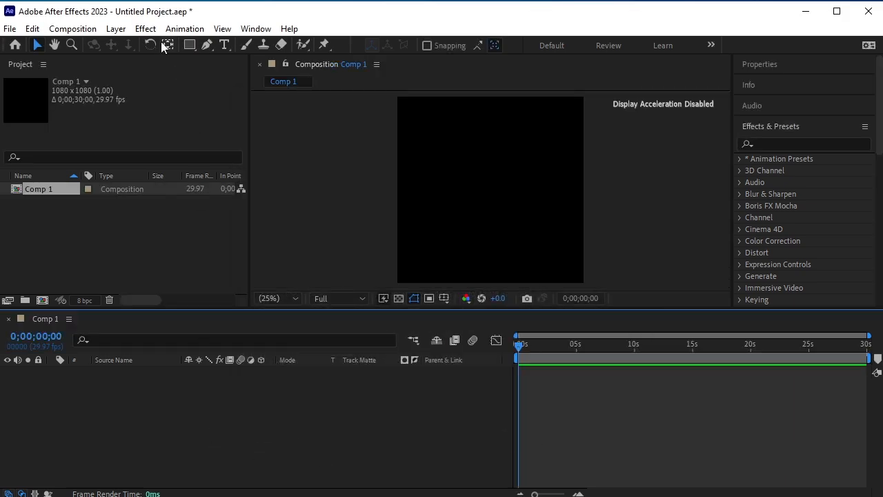
# Create an orange solid layer at the composition size of 1080 x 1080 px.
pyautogui.click(115, 28)
pyautogui.moveTo(133, 46)
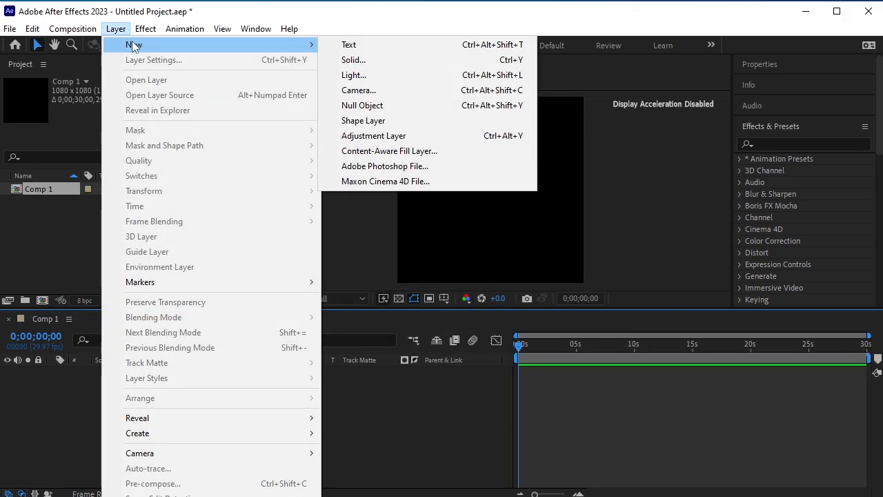
pyautogui.click(342, 60)
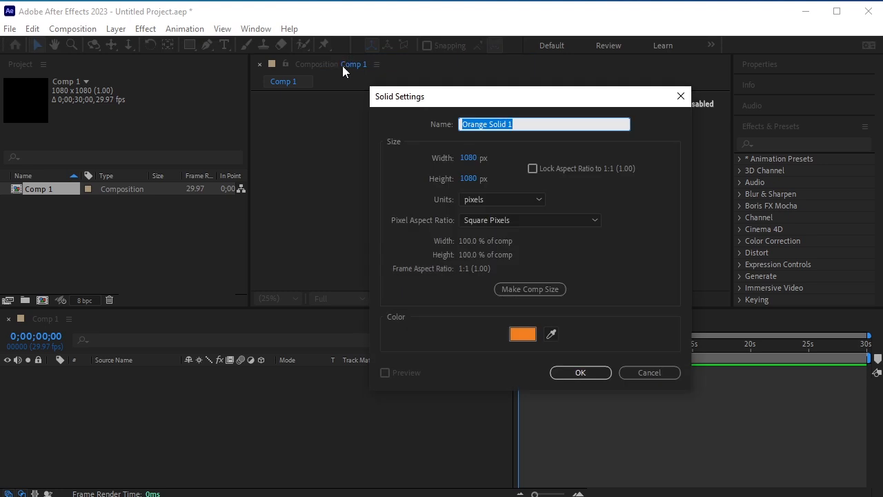
pyautogui.click(577, 373)
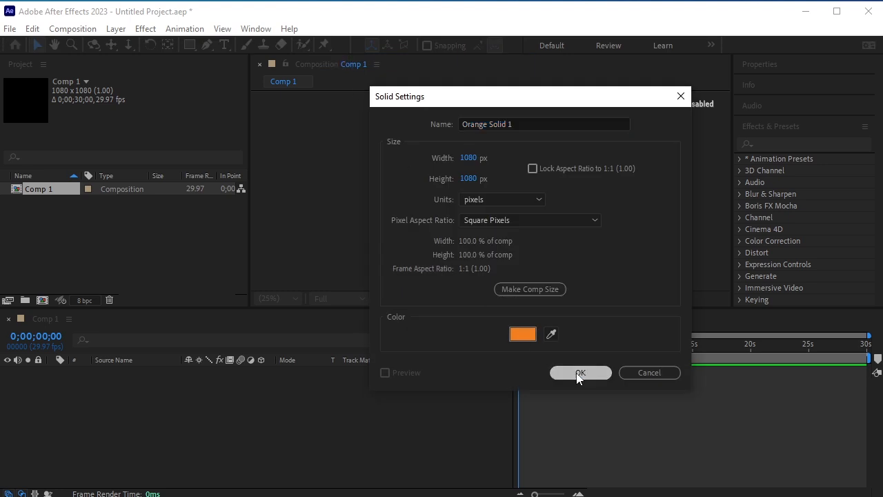
pyautogui.click(249, 417)
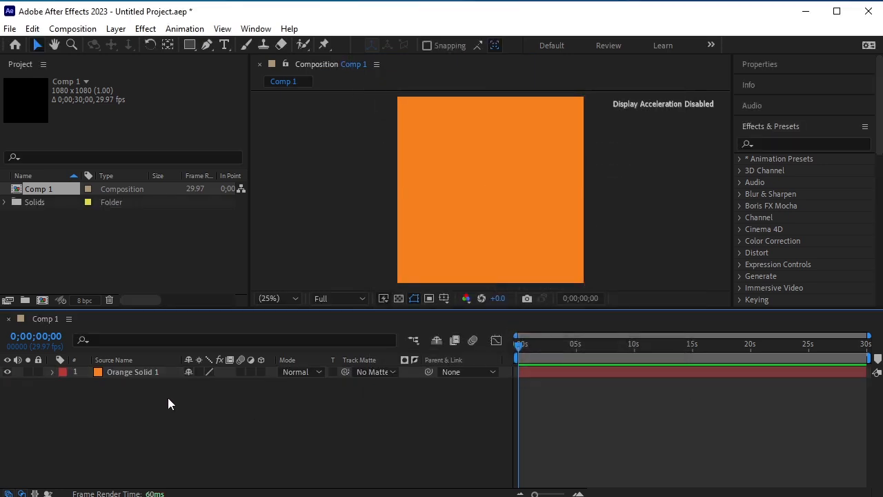
# Add the text "Design" near the top of the orange solid, enlarge it to 273 px and move it to about 96, 260.
pyautogui.click(224, 44)
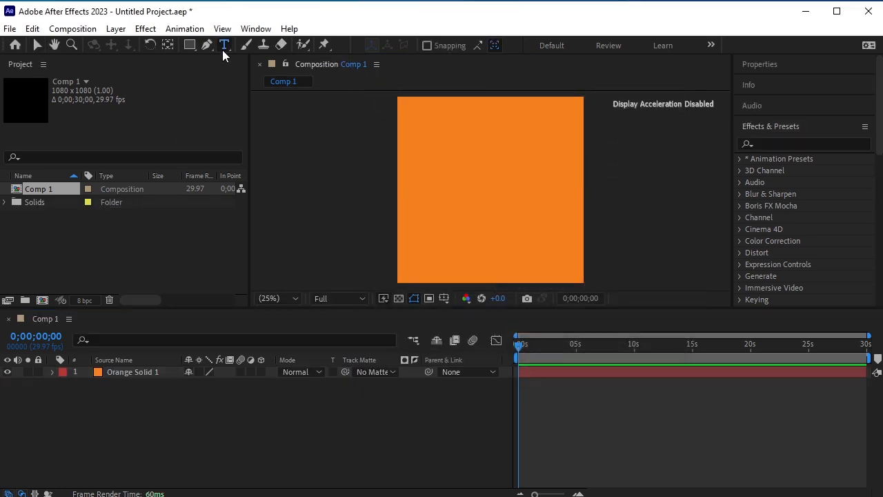
pyautogui.click(412, 118)
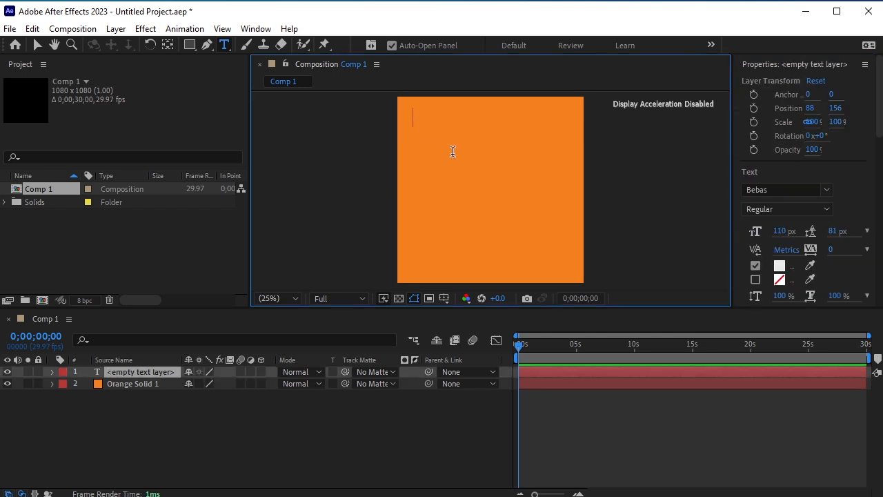
pyautogui.write('Design')
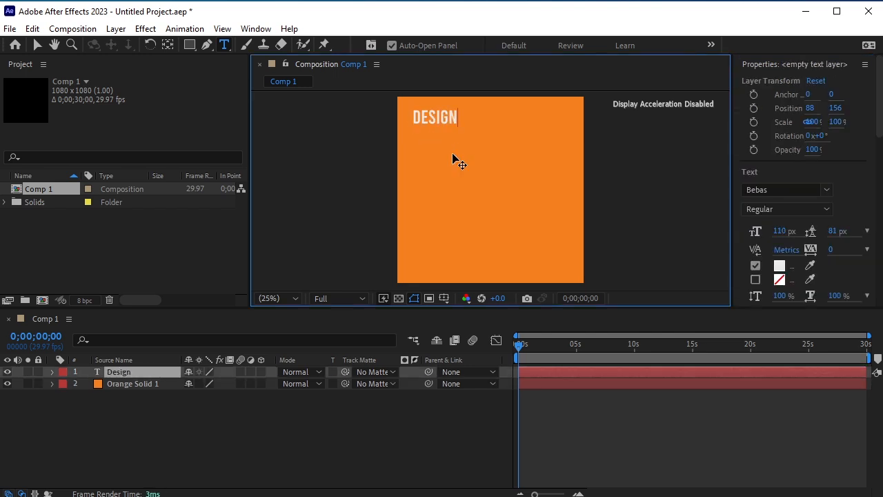
pyautogui.moveTo(779, 231); pyautogui.dragTo(882, 215)
pyautogui.click(37, 44)
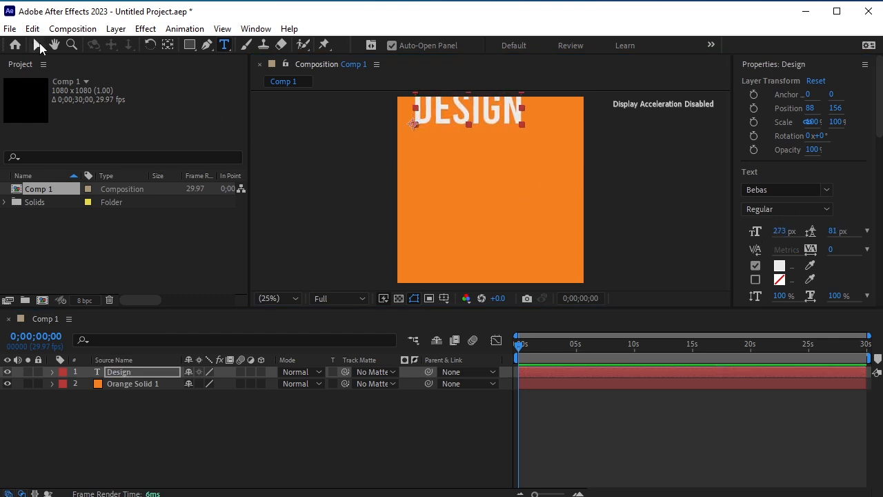
pyautogui.moveTo(500, 118); pyautogui.dragTo(501, 135)
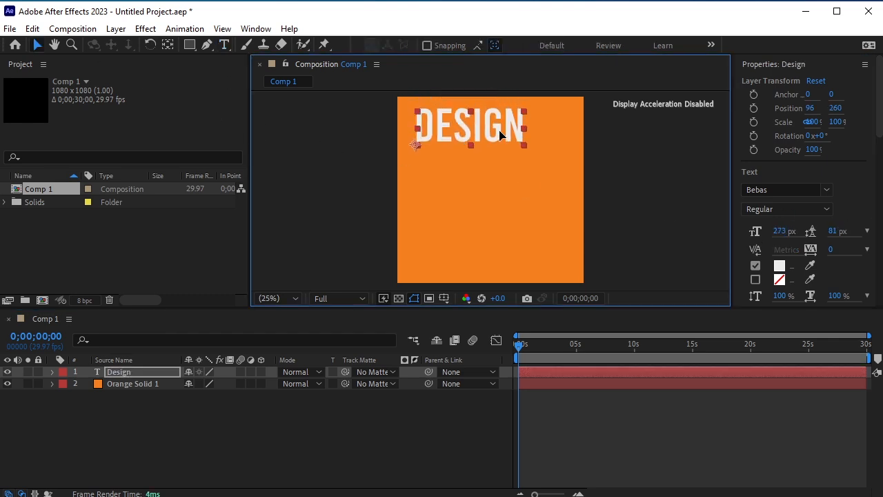
# Centre the Design text's anchor point, then enlarge the text to 408 px and reposition it at about 358, 240.
pyautogui.click(167, 44)
pyautogui.hotkey('ctrl', 'alt', 'Home')
pyautogui.moveTo(779, 231); pyautogui.dragTo(869, 230)
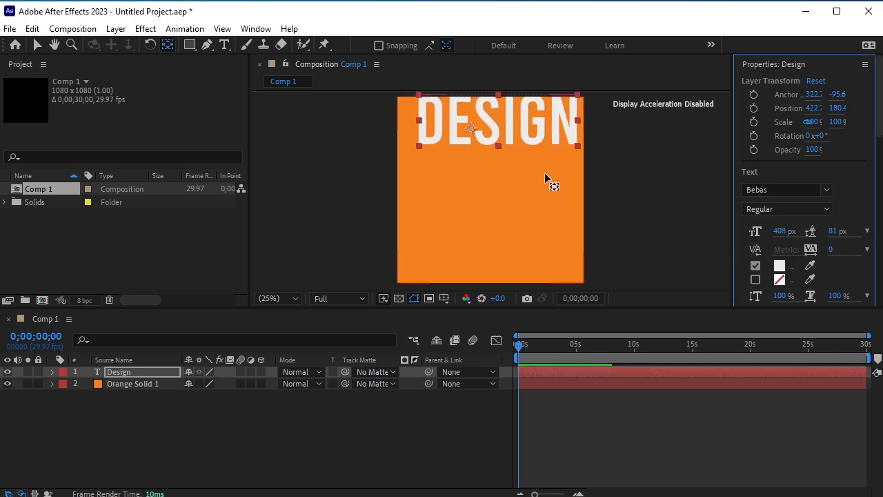
pyautogui.press('v')
pyautogui.moveTo(536, 140); pyautogui.dragTo(516, 156)
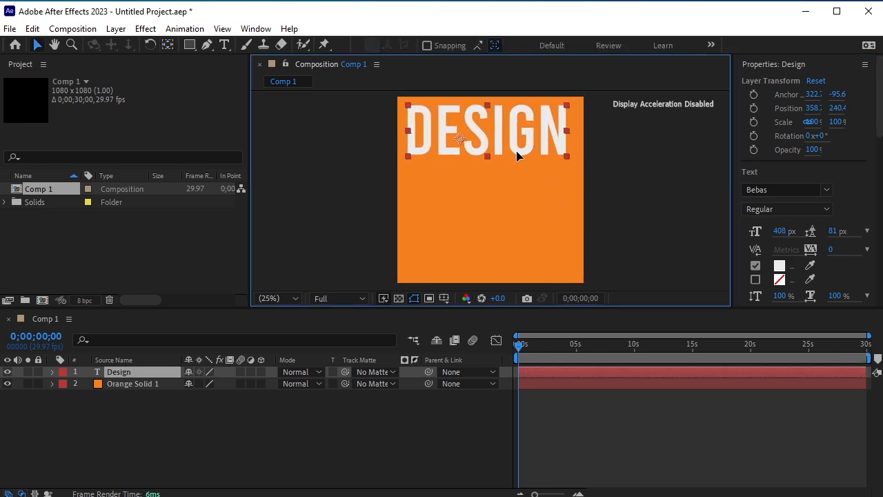
# Duplicate the Design text, place the copy directly below at about 362, 572, and change its wording to "Magic".
pyautogui.click(154, 375)
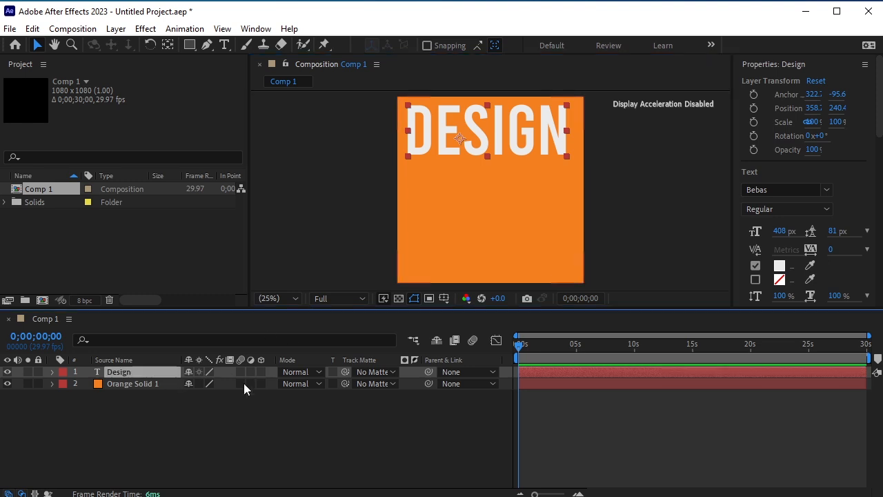
pyautogui.hotkey('ctrl', 'd')
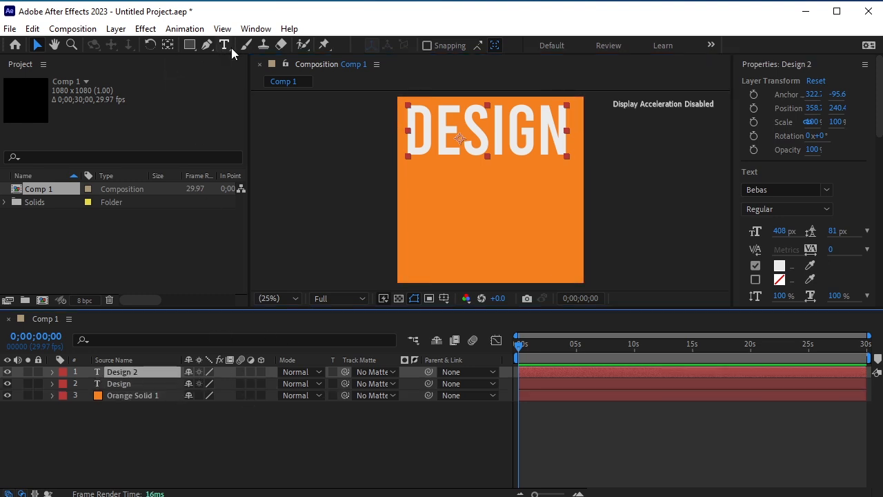
pyautogui.moveTo(475, 153); pyautogui.dragTo(475, 210)
pyautogui.click(224, 45)
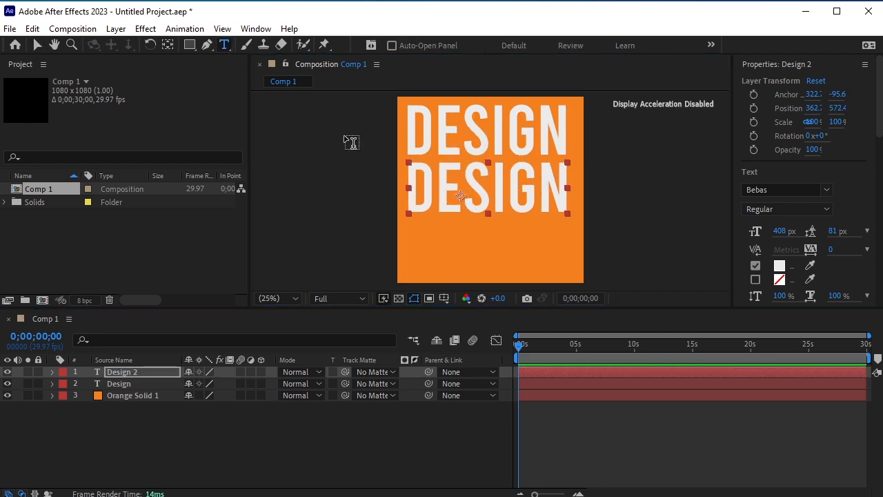
pyautogui.moveTo(411, 178); pyautogui.dragTo(560, 185)
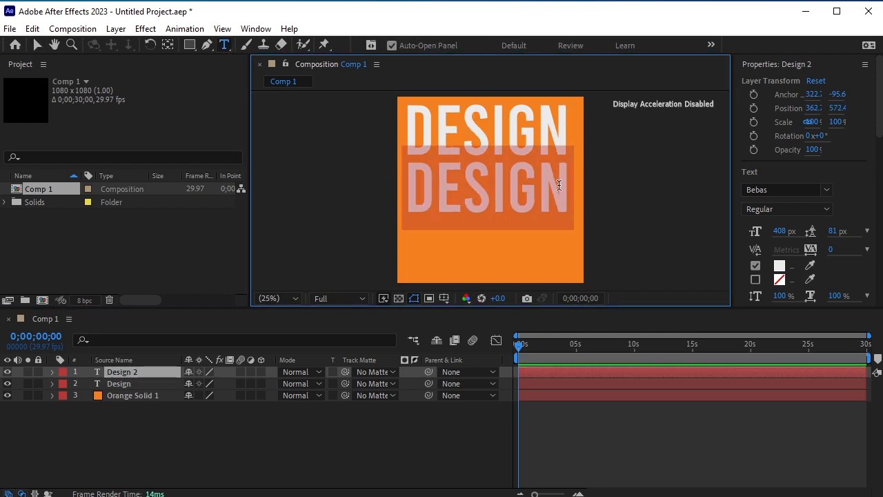
pyautogui.write('Magic')
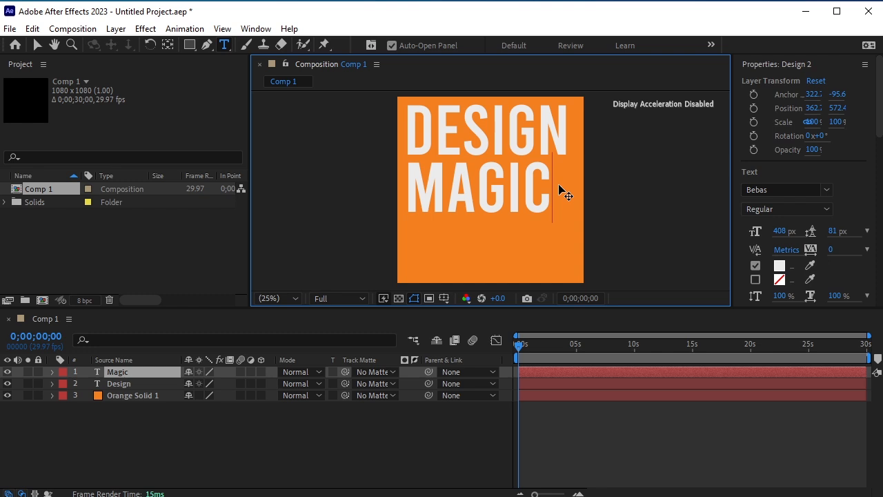
pyautogui.click(180, 416)
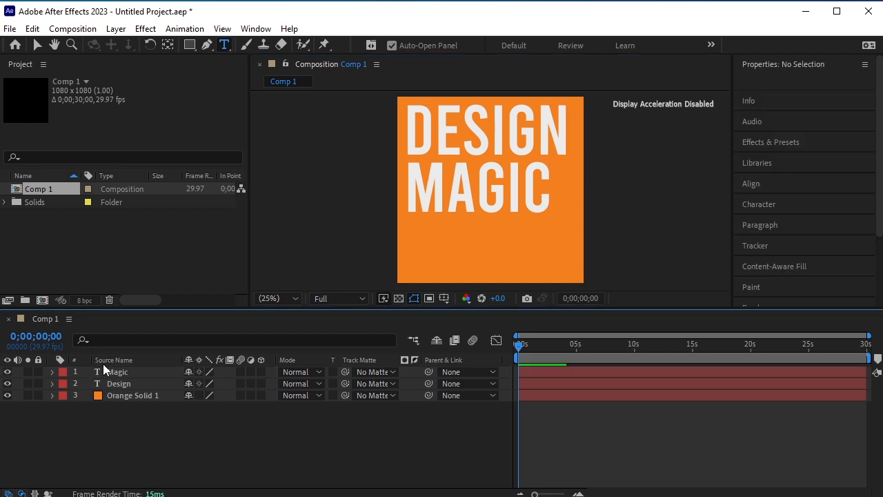
# Duplicate the Magic text, place the copy below it at about 402, 916, and change its wording to "begins".
pyautogui.click(122, 373)
pyautogui.hotkey('ctrl', 'd')
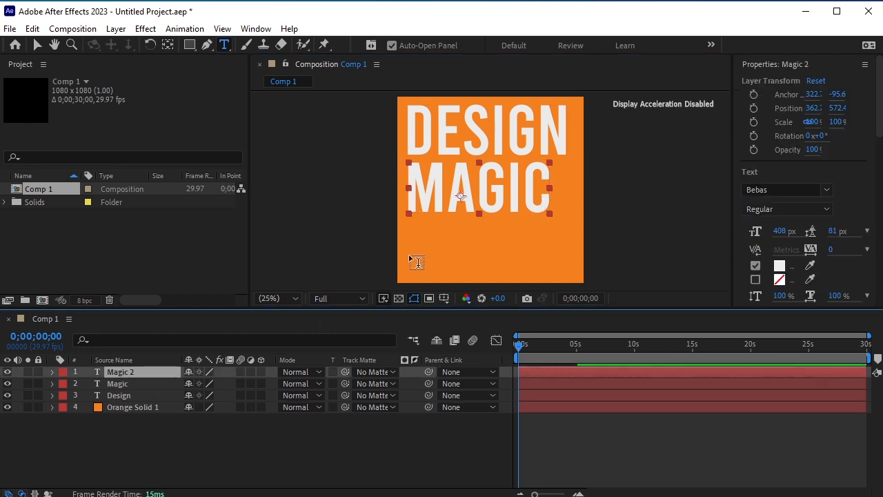
pyautogui.press('v')
pyautogui.moveTo(484, 206); pyautogui.dragTo(501, 271)
pyautogui.doubleClick(501, 269)
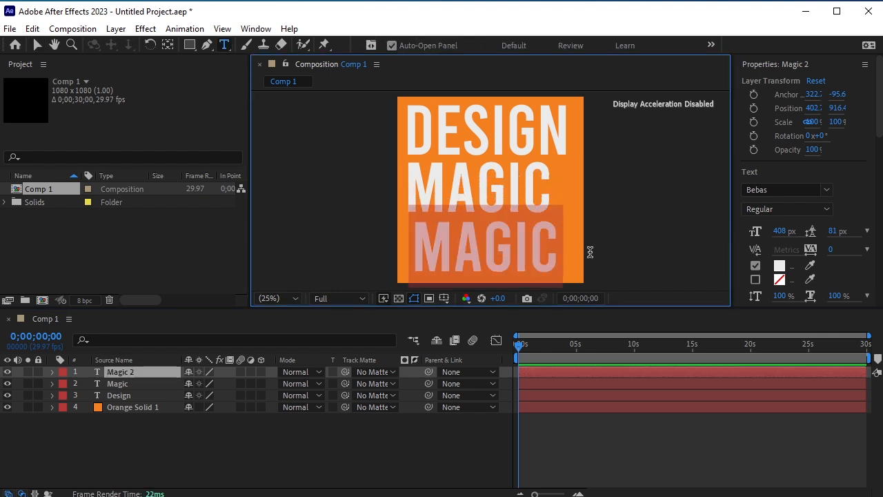
pyautogui.write('begins')
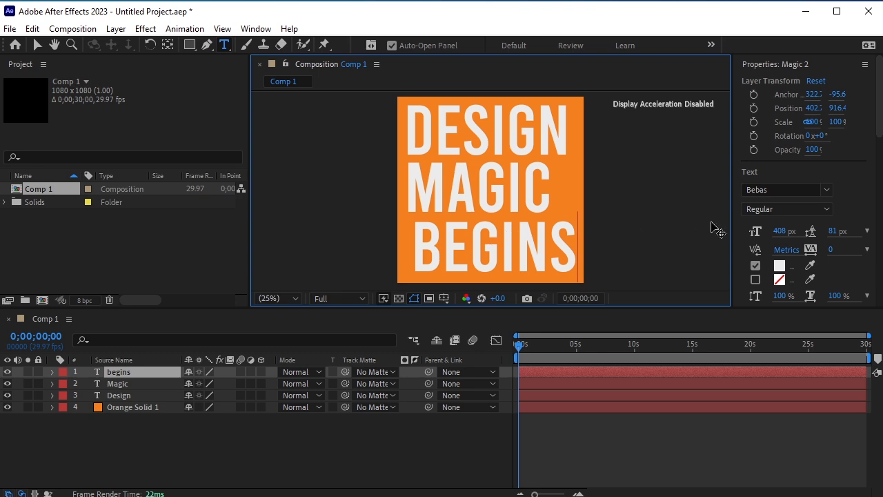
pyautogui.click(350, 431)
# Set the font size of the Design text to 414 px and of the Magic text to 466 px.
pyautogui.click(118, 394)
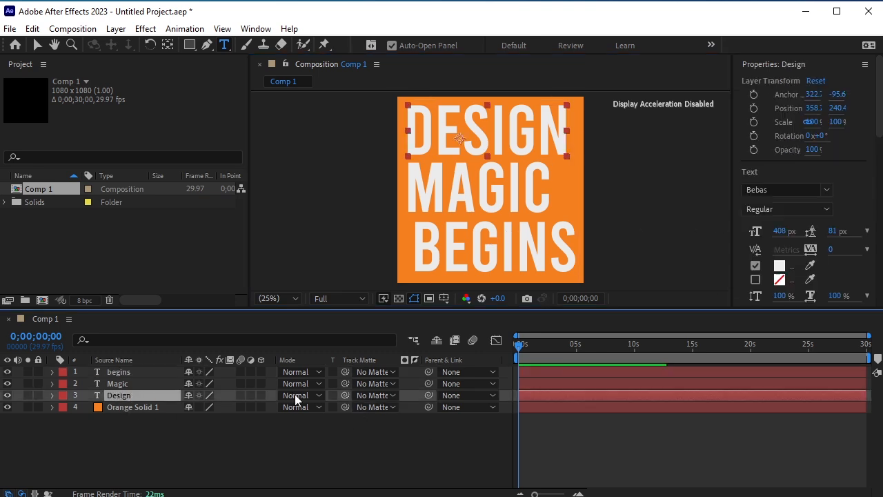
pyautogui.moveTo(778, 234); pyautogui.dragTo(784, 234)
pyautogui.press('v')
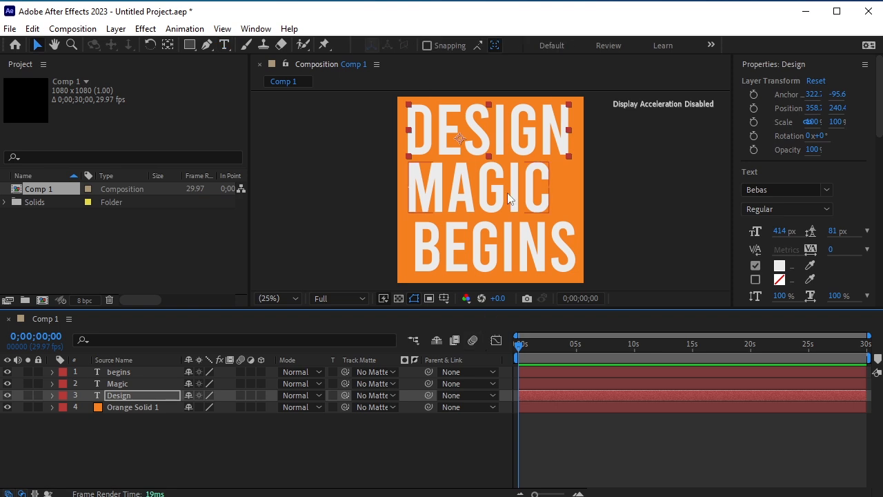
pyautogui.click(412, 194)
pyautogui.moveTo(779, 231); pyautogui.dragTo(820, 231)
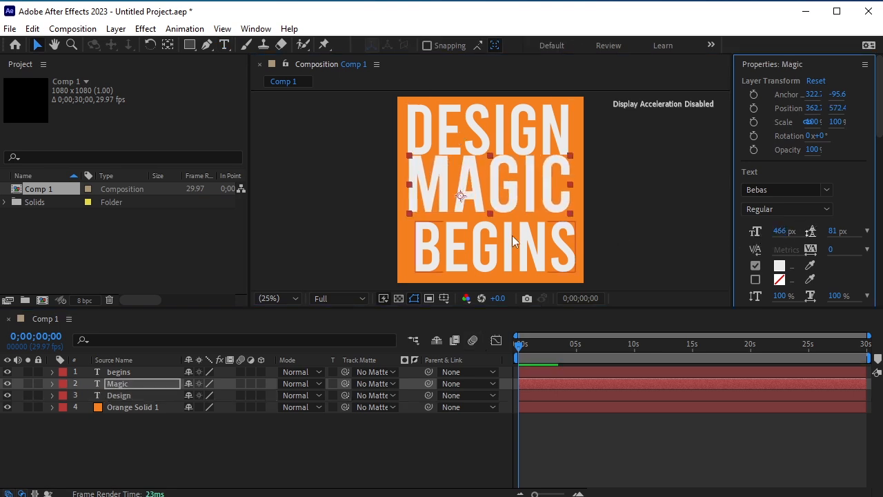
# Align the three text layers on their horizontal centres and distribute them evenly by their vertical centres.
pyautogui.click(535, 246)
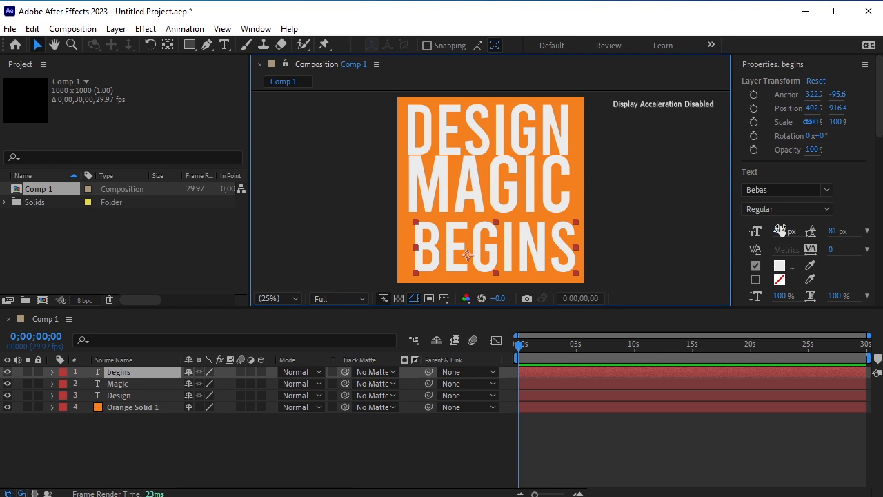
pyautogui.keyDown('shift'); pyautogui.click(118, 394); pyautogui.keyUp('shift')
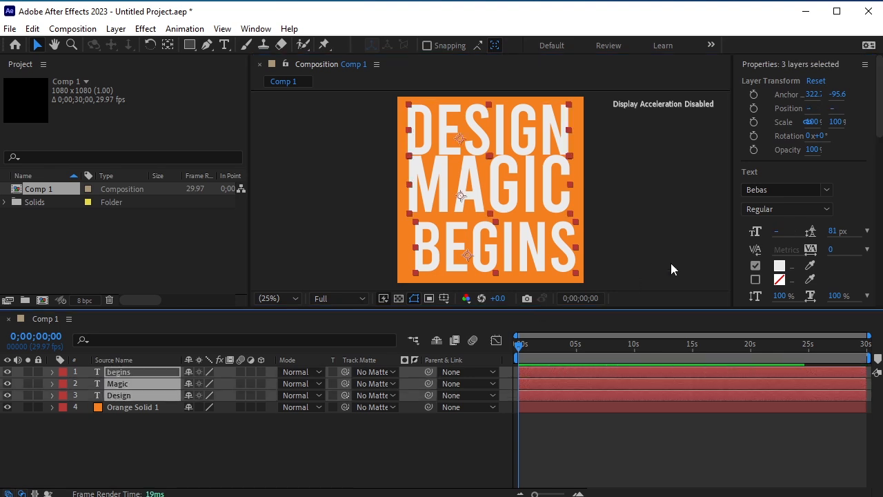
pyautogui.scroll(-10, 792, 229)
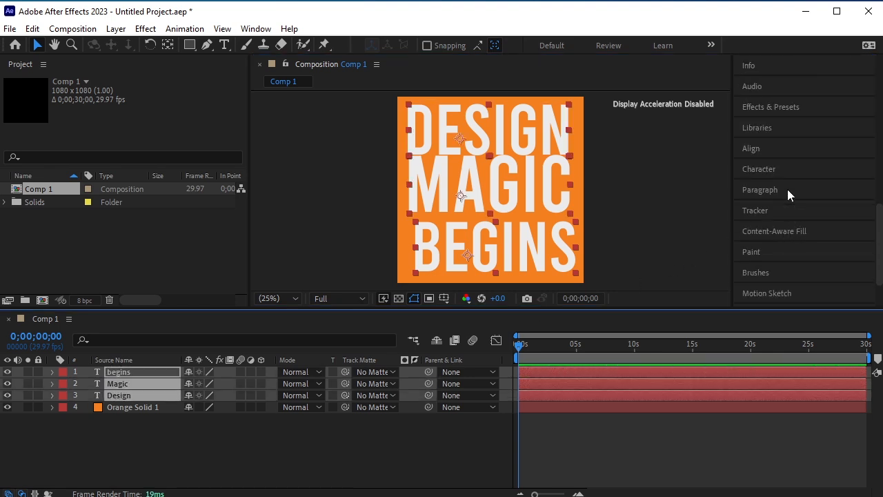
pyautogui.click(787, 147)
pyautogui.click(771, 127)
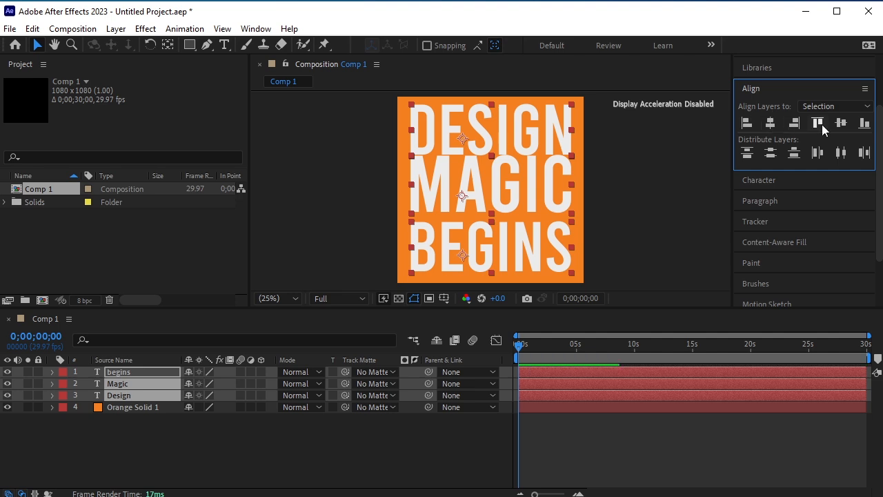
pyautogui.click(772, 157)
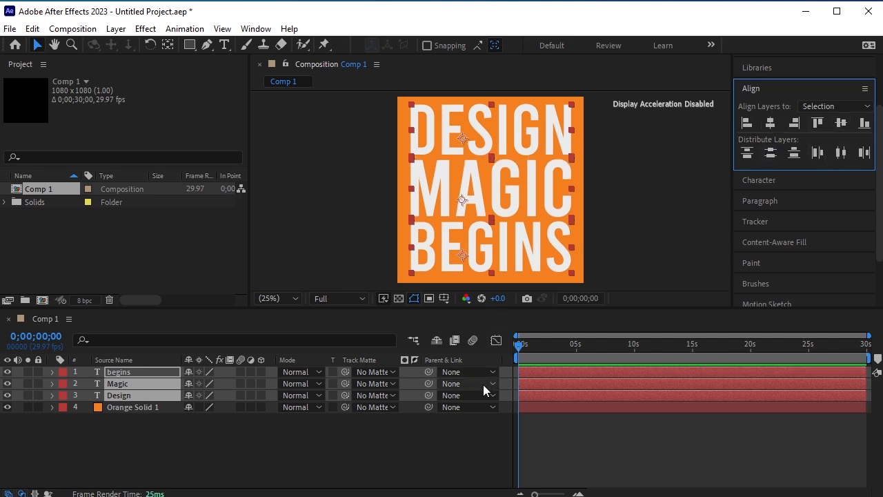
pyautogui.click(432, 442)
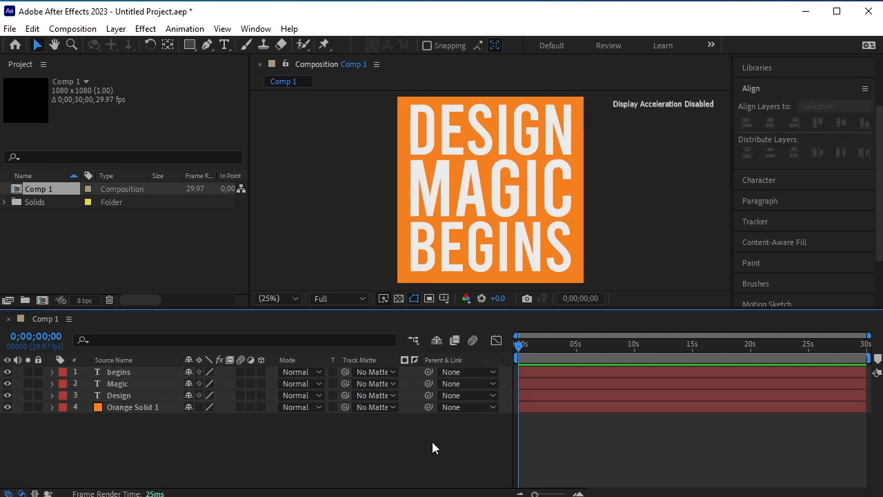
# Nudge the begins and Magic texts slightly down to adjust the line spacing, and lock all four layers.
pyautogui.click(527, 255)
pyautogui.press('Down')
pyautogui.press('Down')
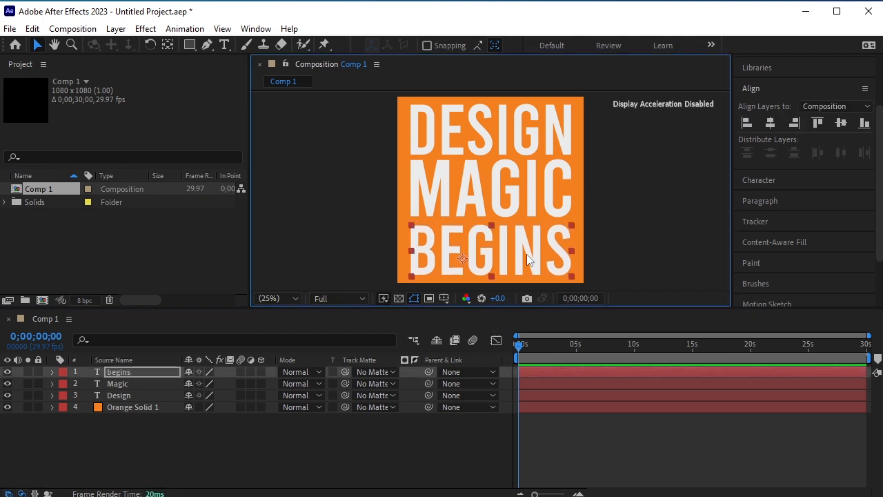
pyautogui.click(508, 216)
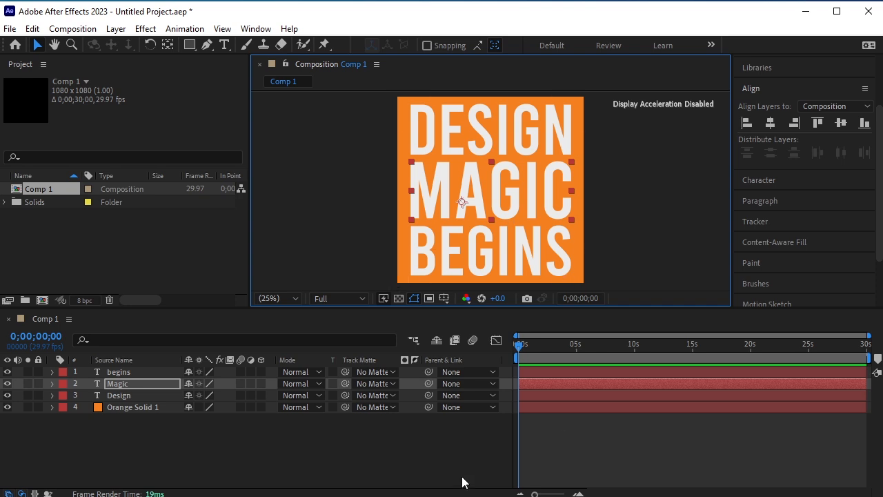
pyautogui.click(372, 452)
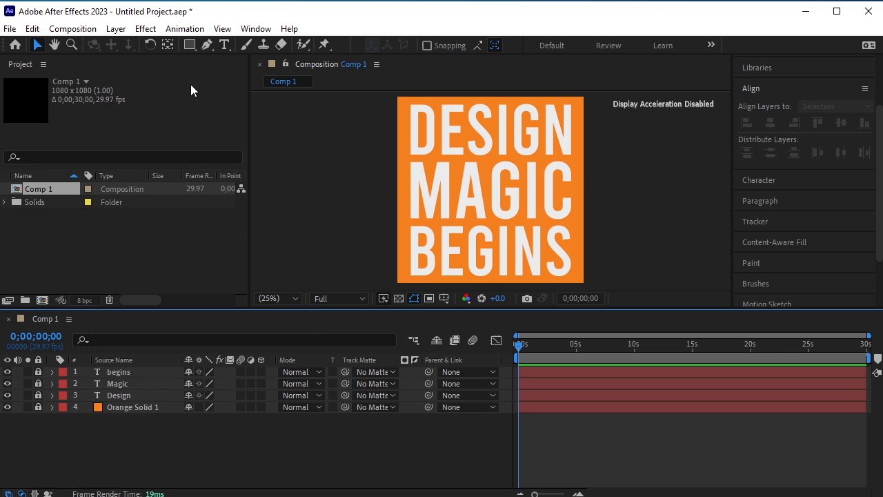
# Draw a blue circle over the middle of the text with the Ellipse tool and centre its anchor point.
pyautogui.moveTo(190, 44)
pyautogui.mouseDown()
pyautogui.moveTo(218, 87)
pyautogui.moveTo(235, 74)
pyautogui.mouseUp()
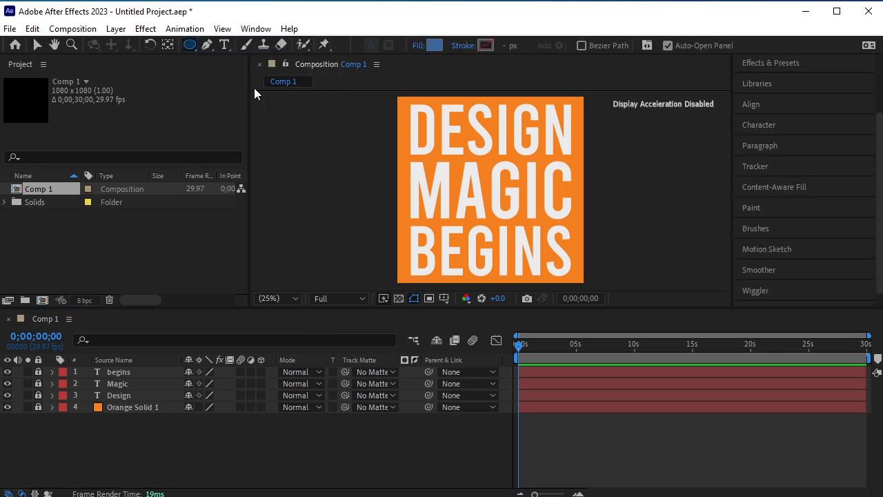
pyautogui.moveTo(452, 141)
pyautogui.mouseDown()
pyautogui.moveTo(537, 224)
pyautogui.moveTo(520, 229)
pyautogui.moveTo(530, 239)
pyautogui.mouseUp()
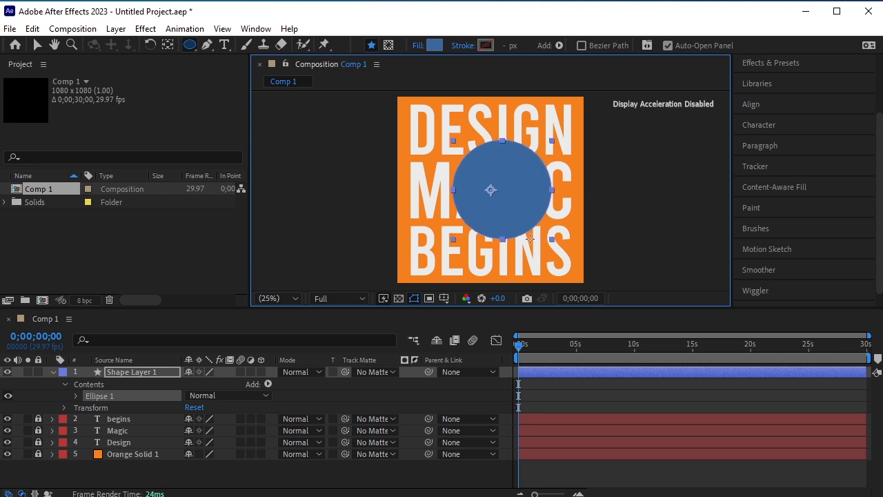
pyautogui.click(167, 46)
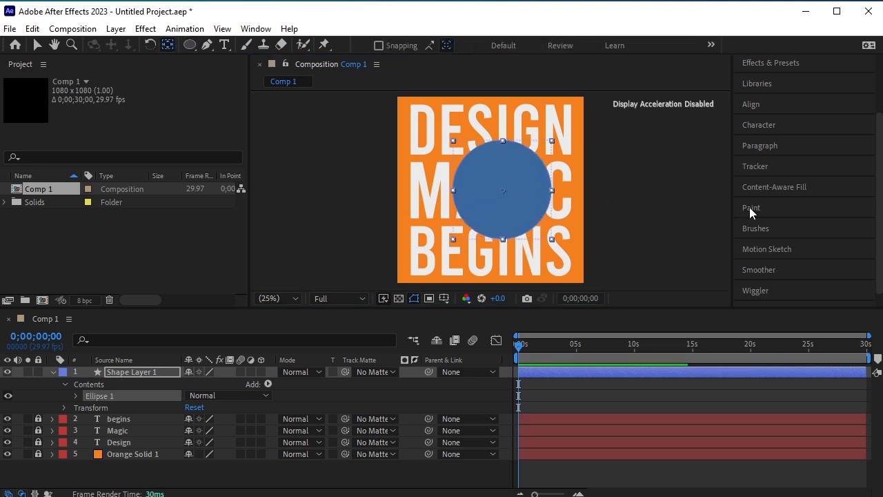
# Centre the blue circle horizontally in the composition and leave its layer collapsed and deselected.
pyautogui.click(750, 104)
pyautogui.click(770, 123)
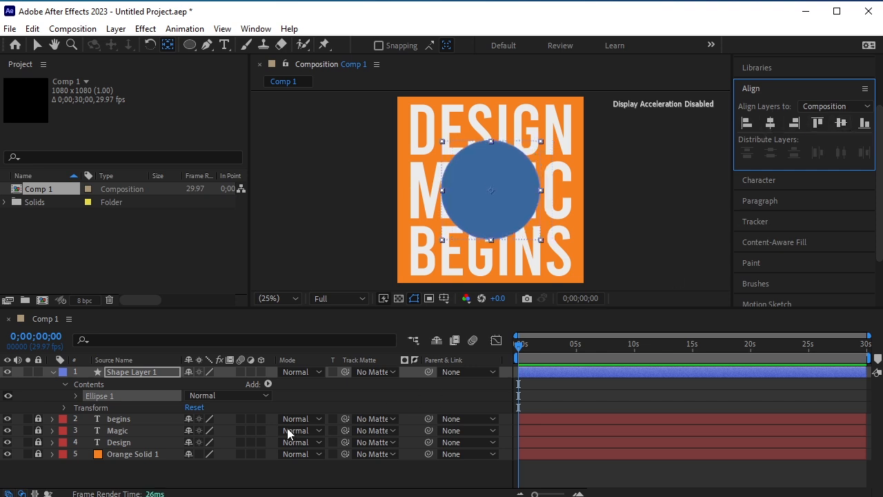
pyautogui.click(53, 372)
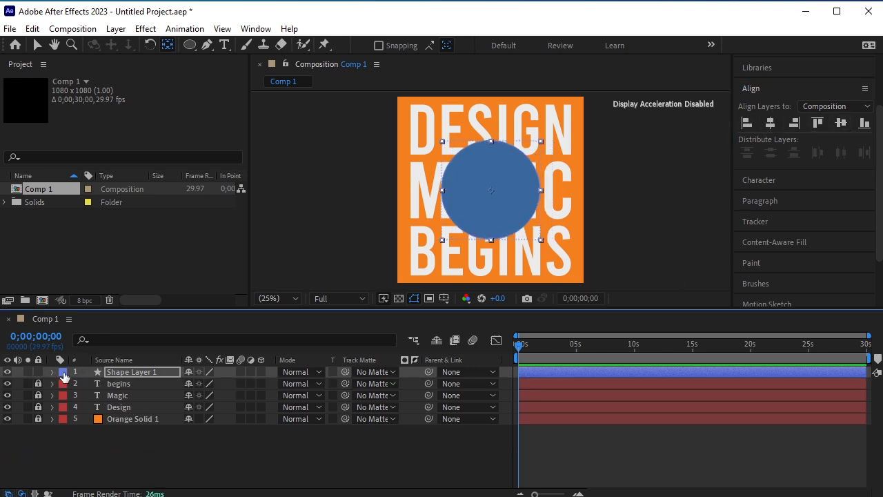
pyautogui.click(159, 444)
pyautogui.scroll(1, 545, 231)
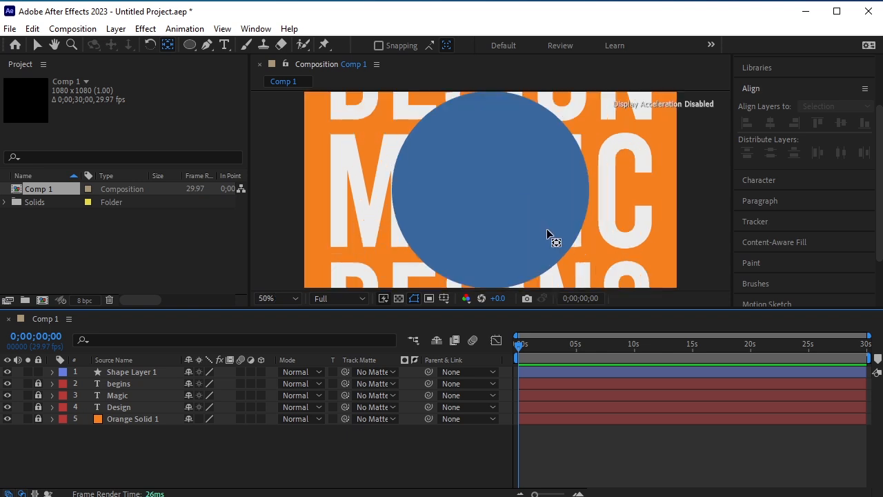
pyautogui.scroll(-1, 546, 228)
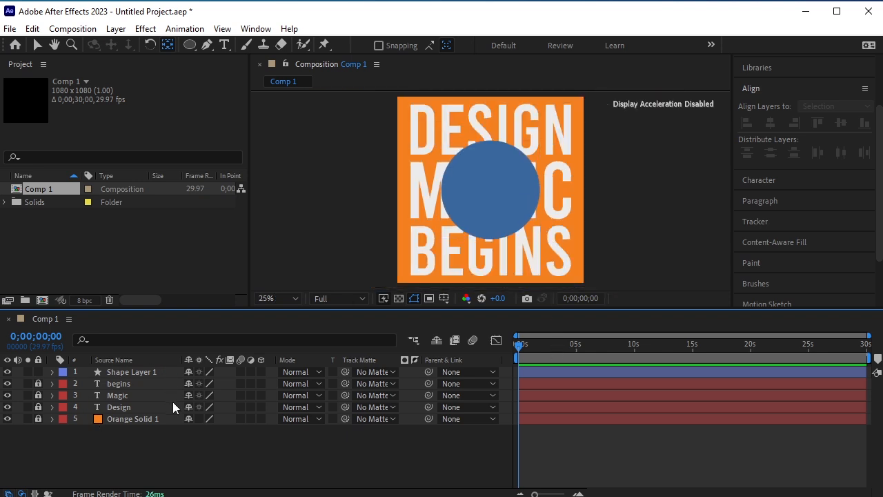
# Draw a blue rectangle over the middle of the text on its own shape layer and centre its anchor point.
pyautogui.moveTo(190, 45); pyautogui.dragTo(222, 46)
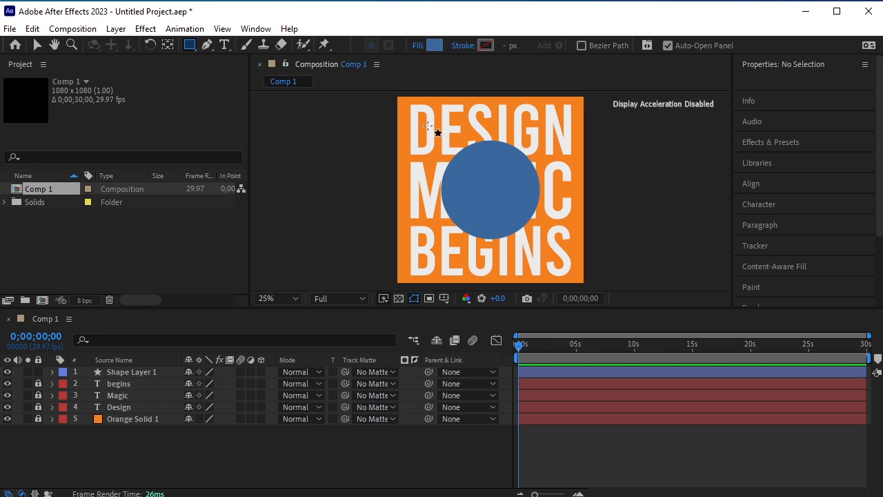
pyautogui.moveTo(427, 131)
pyautogui.mouseDown()
pyautogui.moveTo(506, 255)
pyautogui.moveTo(559, 248)
pyautogui.mouseUp()
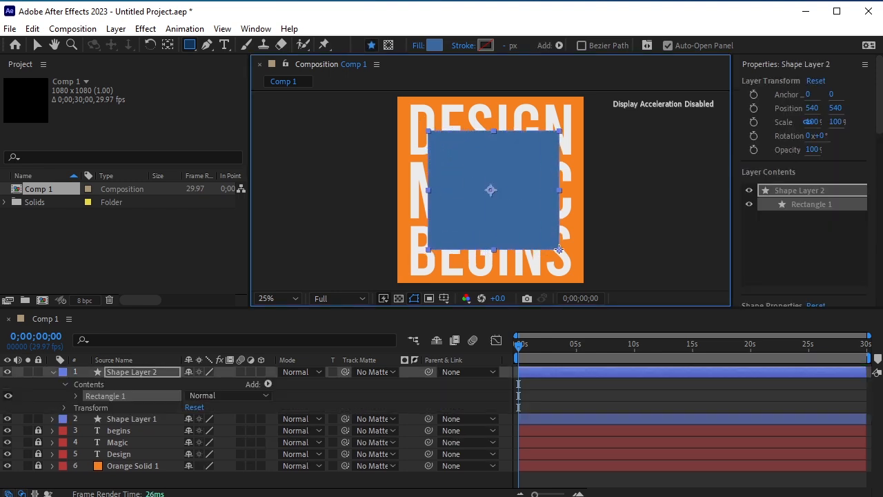
pyautogui.doubleClick(172, 45)
pyautogui.press('v')
# Align the blue rectangle to the horizontal and vertical centre of the composition.
pyautogui.moveTo(475, 196); pyautogui.dragTo(472, 198)
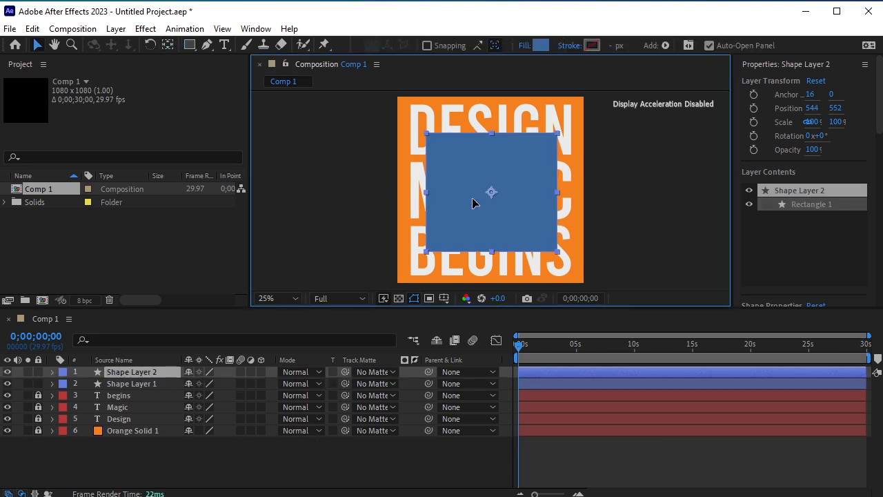
pyautogui.scroll(-8, 764, 222)
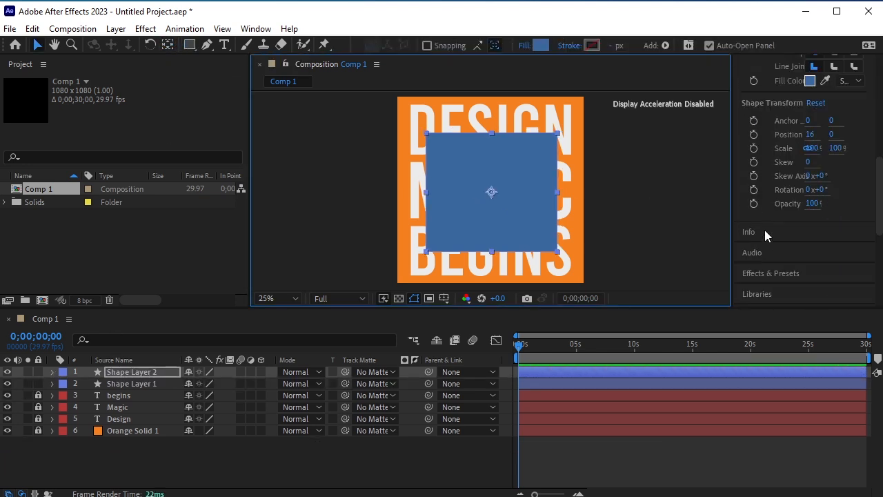
pyautogui.click(759, 172)
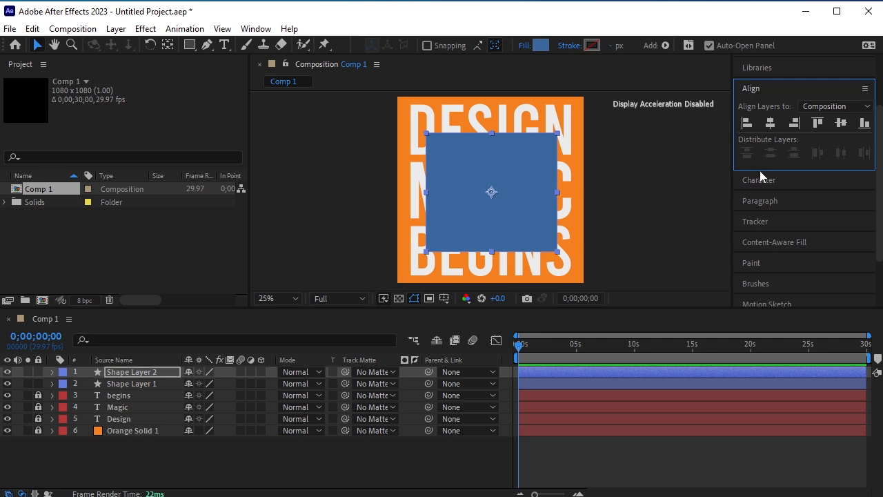
pyautogui.click(769, 126)
pyautogui.click(834, 126)
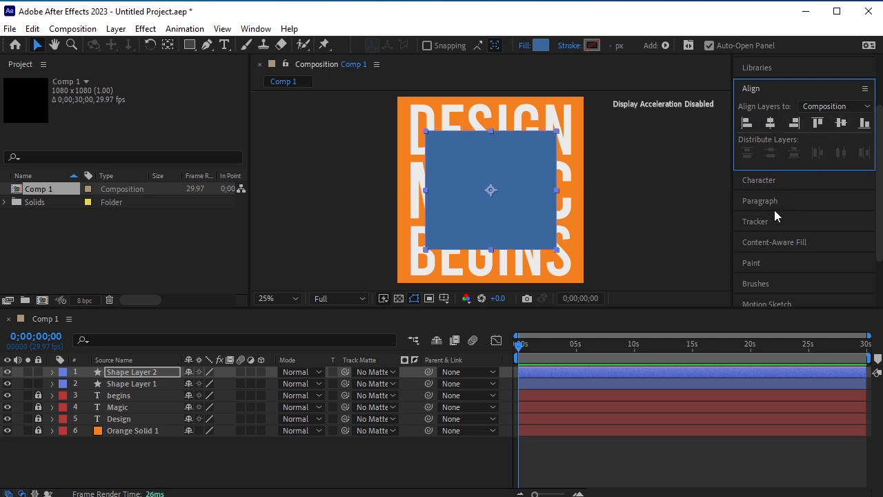
# Find the Wave Warp effect and apply it to the rectangle layer, Shape Layer 2.
pyautogui.click(152, 372)
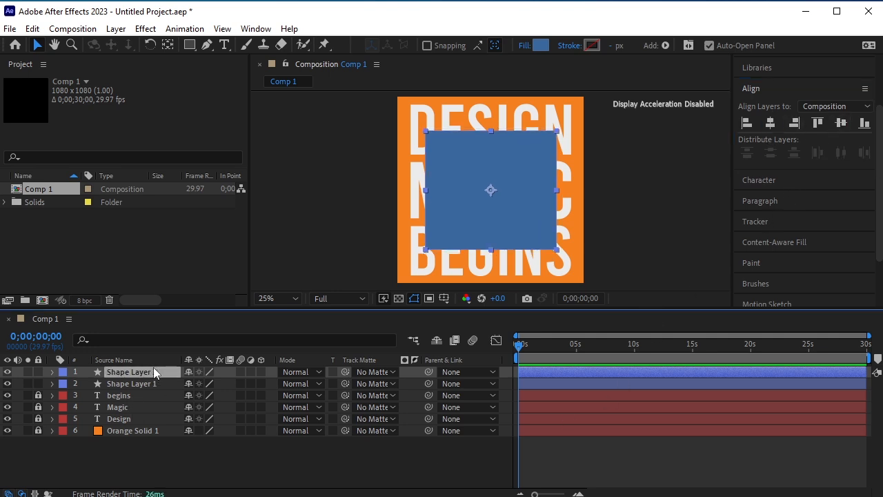
pyautogui.scroll(-3, 824, 222)
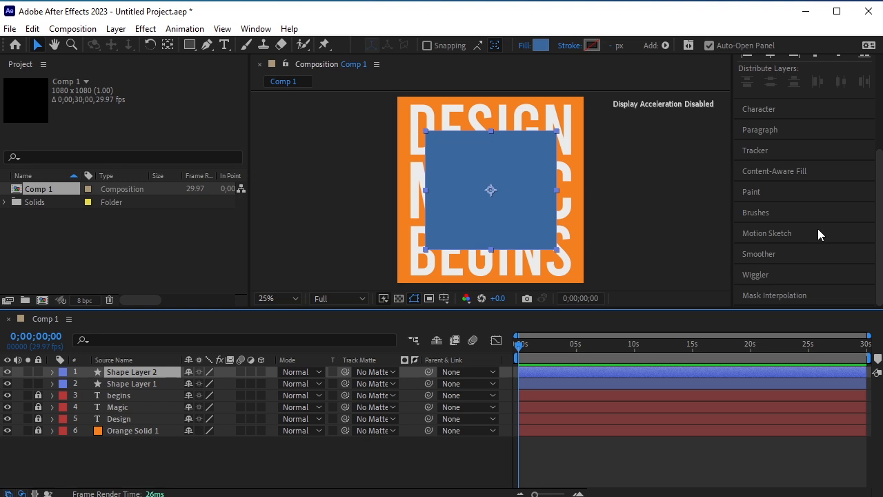
pyautogui.scroll(5, 817, 228)
pyautogui.click(776, 126)
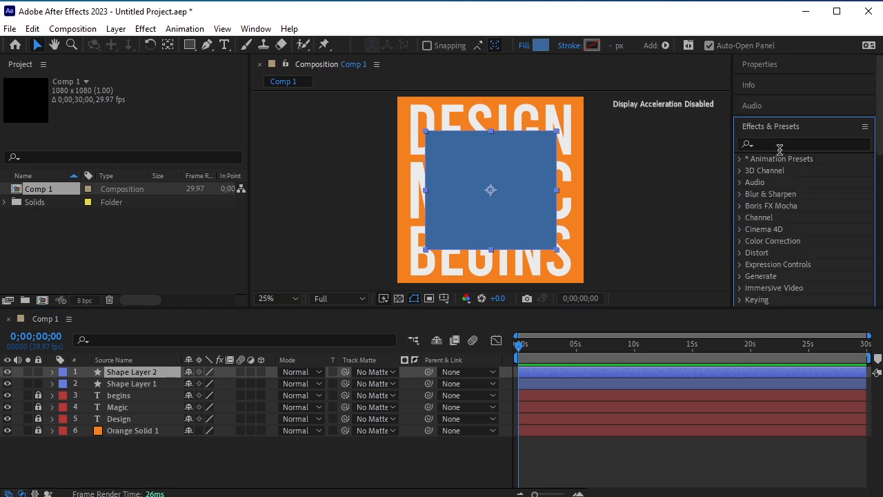
pyautogui.click(781, 144)
pyautogui.write('wave')
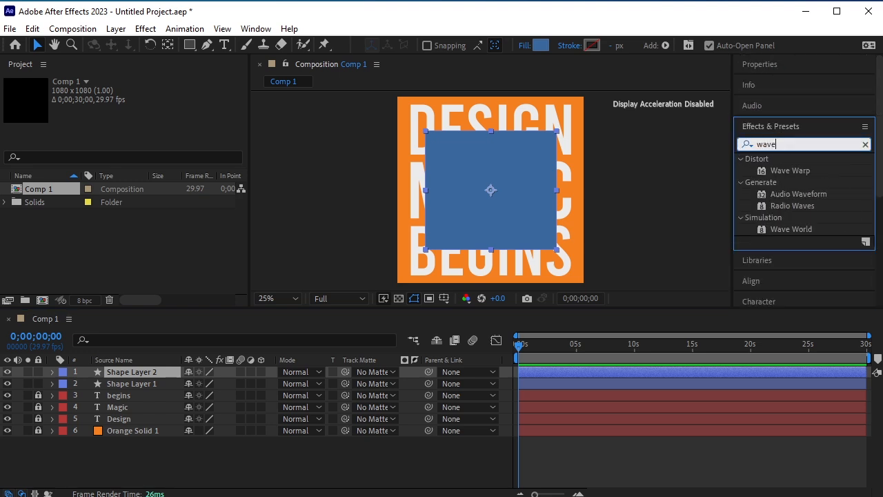
pyautogui.doubleClick(792, 171)
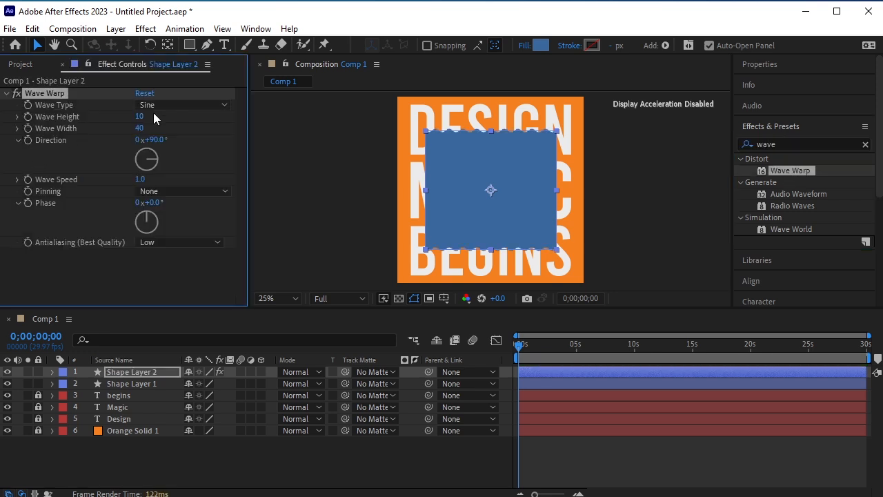
# Set Wave Warp's Wave Width to 76, preview the animation and return to the start of the timeline.
pyautogui.moveTo(138, 130); pyautogui.dragTo(389, 134)
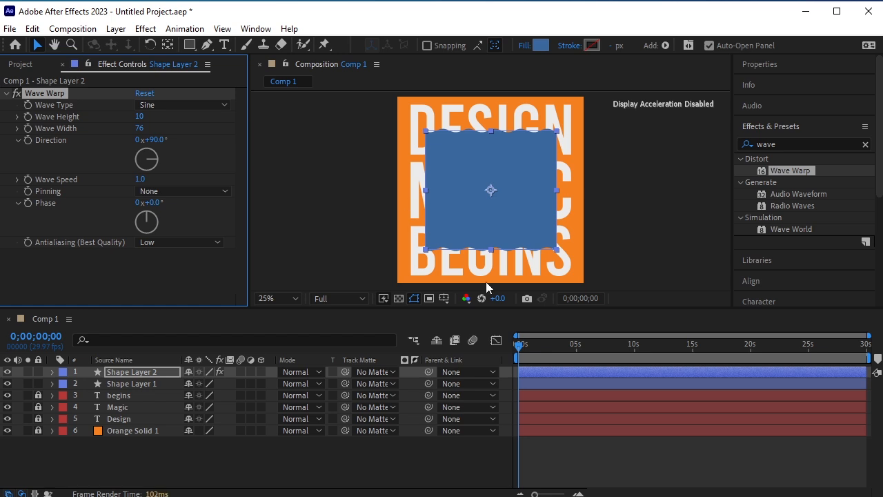
pyautogui.press('space')
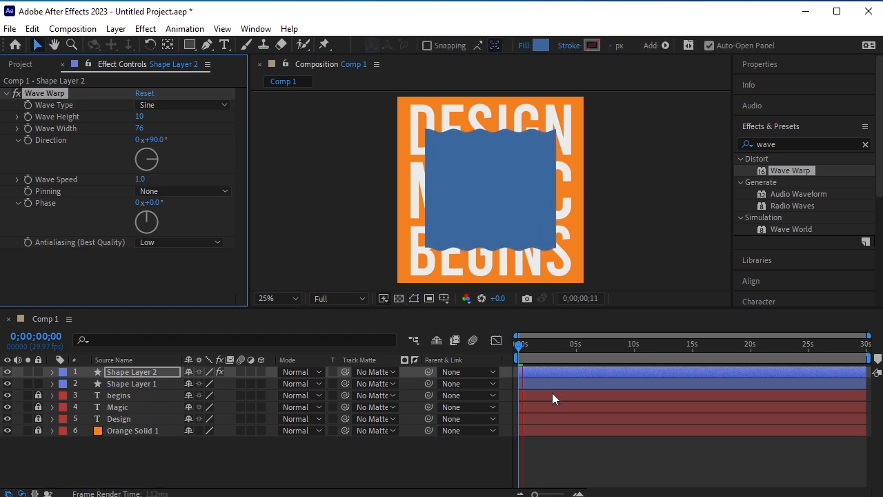
pyautogui.click(529, 345)
pyautogui.moveTo(532, 347); pyautogui.dragTo(476, 350)
# Find the Turbulent Displace effect and apply it to the rectangle.
pyautogui.click(773, 145)
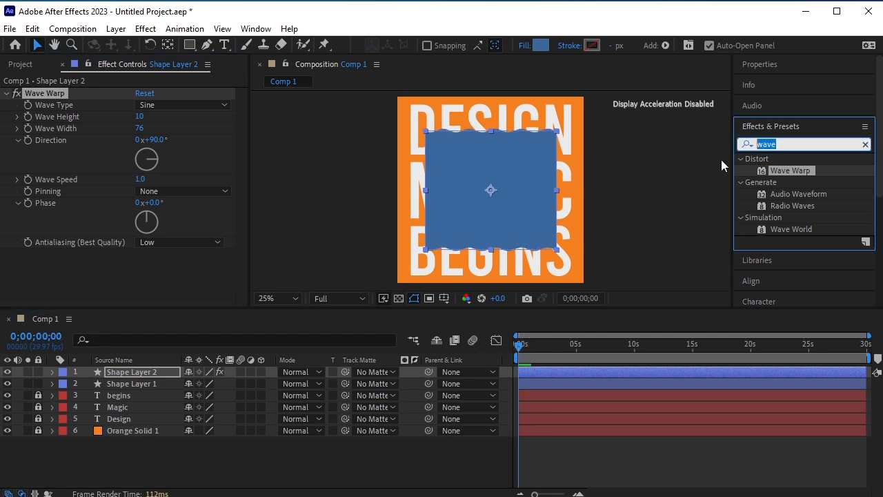
pyautogui.write('dis')
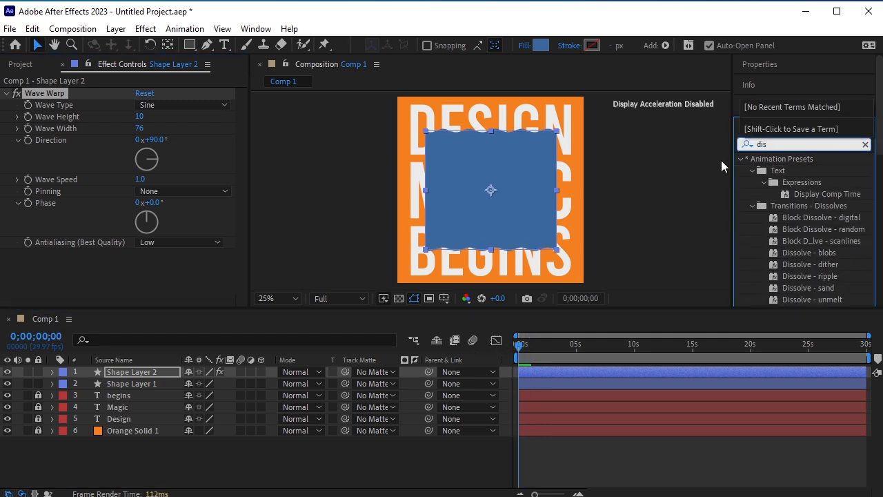
pyautogui.write('pla')
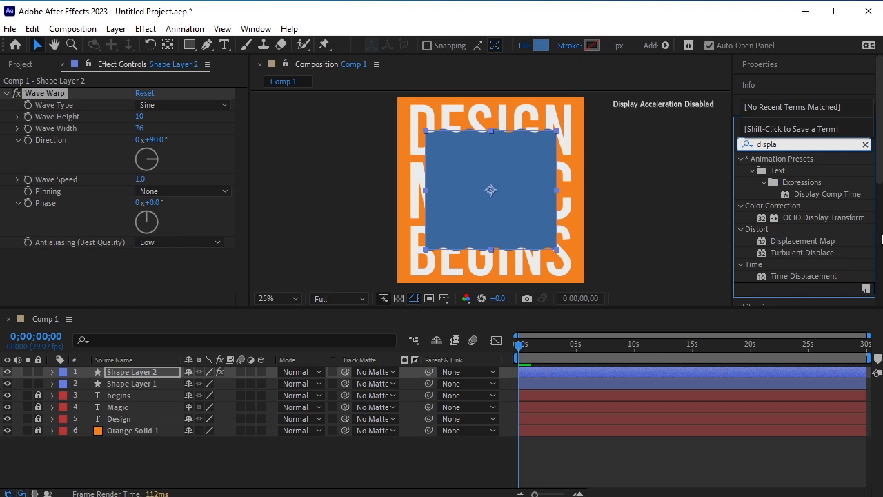
pyautogui.moveTo(806, 251); pyautogui.dragTo(507, 208)
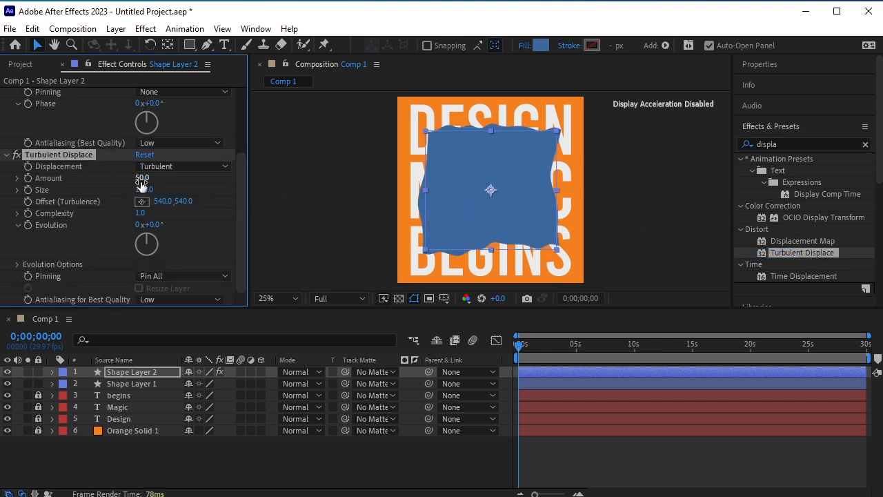
# Set Turbulent Displace to an Amount of 87, a Size of 54 and a Complexity of 1.0.
pyautogui.moveTo(142, 181)
pyautogui.mouseDown()
pyautogui.moveTo(117, 192)
pyautogui.moveTo(137, 180)
pyautogui.mouseUp()
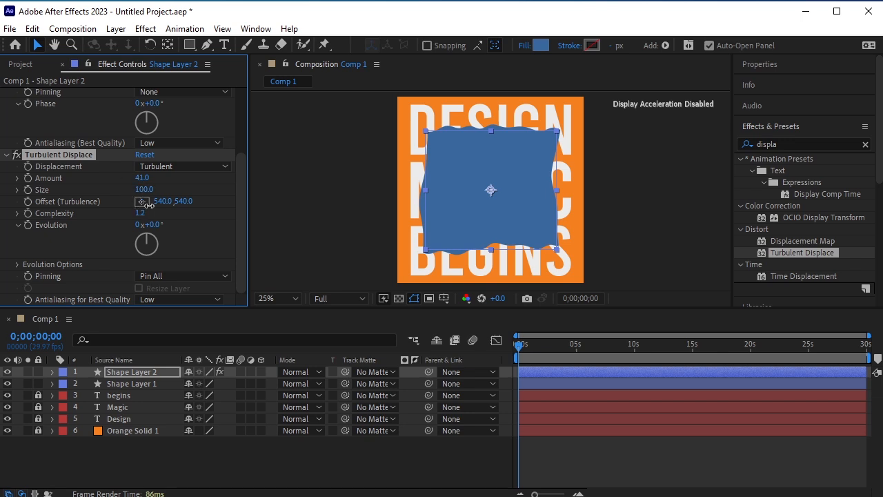
pyautogui.moveTo(148, 205)
pyautogui.mouseDown()
pyautogui.moveTo(168, 200)
pyautogui.moveTo(150, 201)
pyautogui.moveTo(136, 217)
pyautogui.mouseUp()
pyautogui.moveTo(153, 174)
pyautogui.mouseDown()
pyautogui.moveTo(147, 191)
pyautogui.moveTo(119, 198)
pyautogui.moveTo(139, 178)
pyautogui.moveTo(172, 171)
pyautogui.mouseUp()
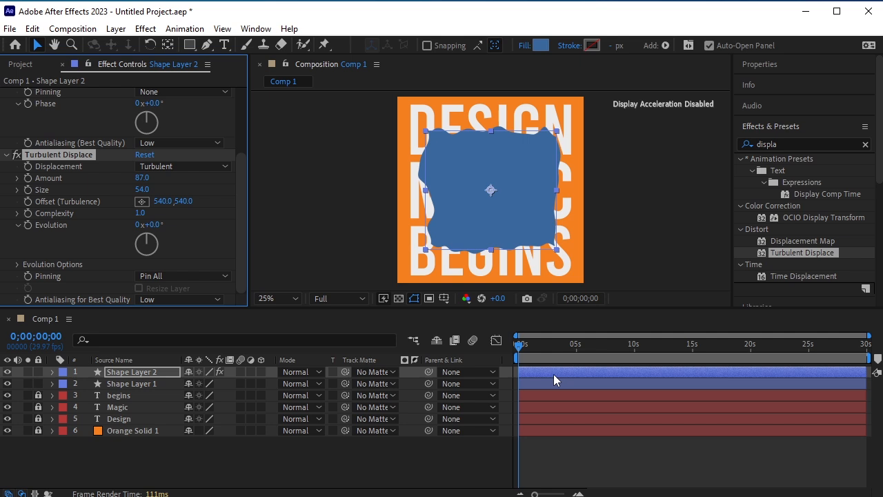
# Lower the wavy rectangle to a Y position of 1037 and give it a near-black stroke with hex colour 020202.
pyautogui.press('p')
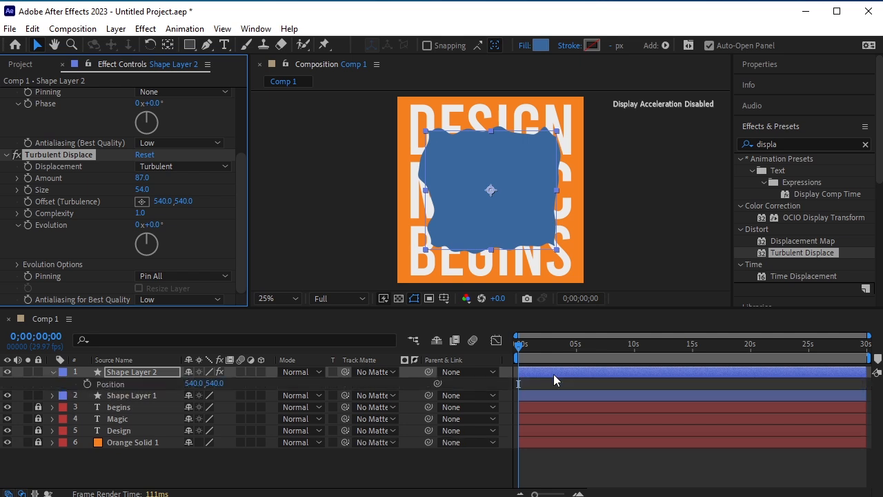
pyautogui.moveTo(213, 383); pyautogui.dragTo(589, 347)
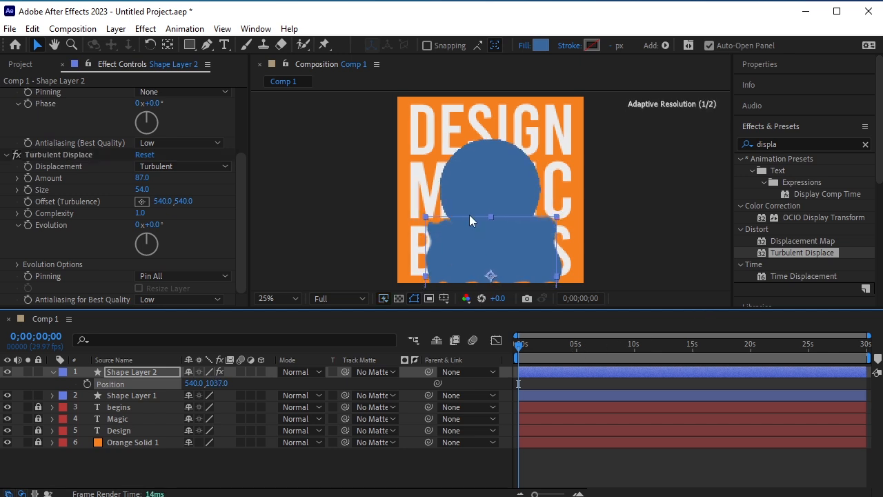
pyautogui.click(590, 48)
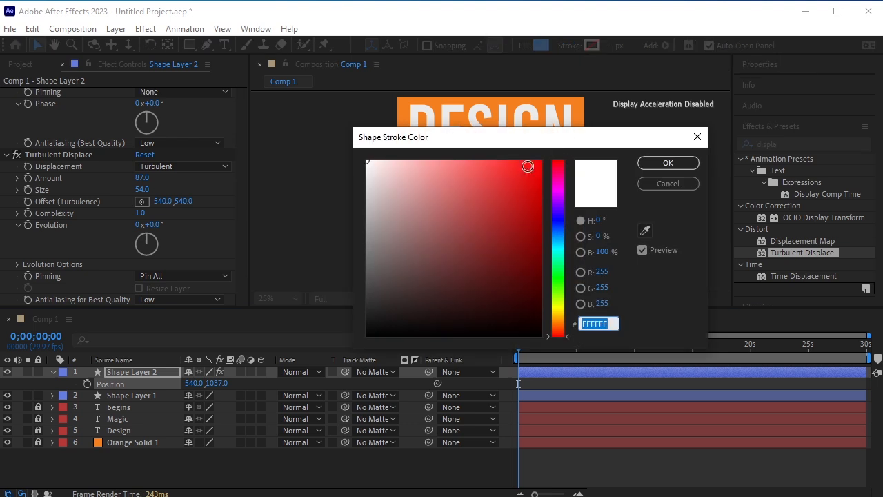
pyautogui.click(384, 300)
pyautogui.moveTo(385, 300); pyautogui.dragTo(361, 336)
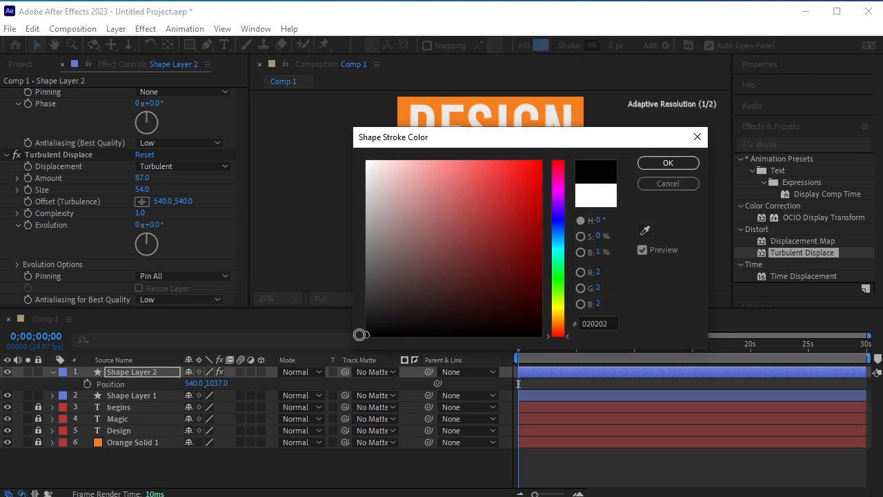
pyautogui.click(667, 164)
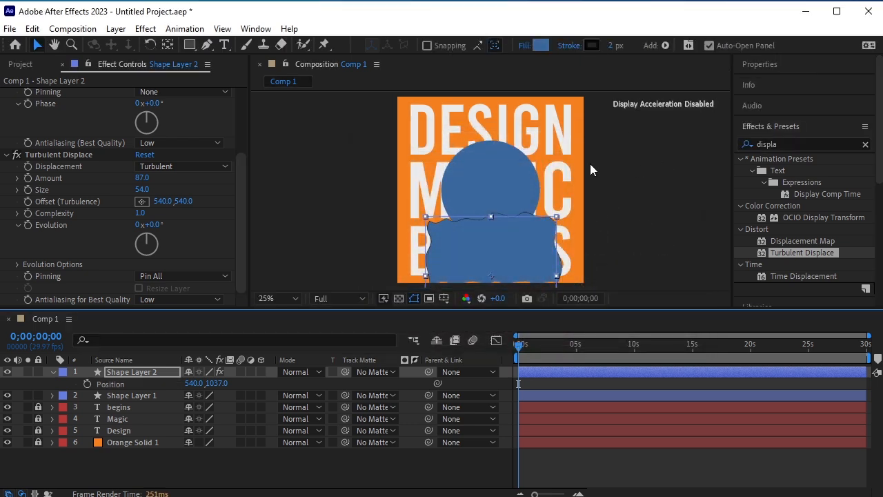
# Set the wavy rectangle's fill to None so only its stroke is drawn.
pyautogui.click(526, 49)
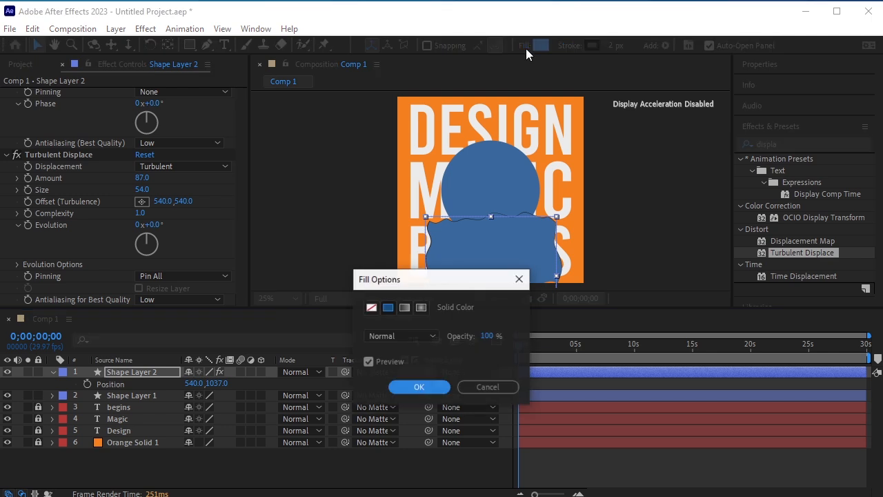
pyautogui.click(371, 307)
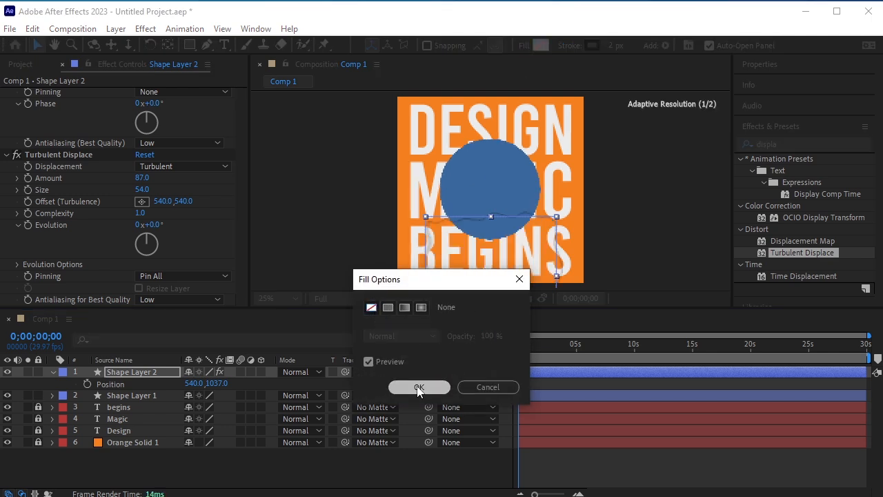
pyautogui.click(419, 386)
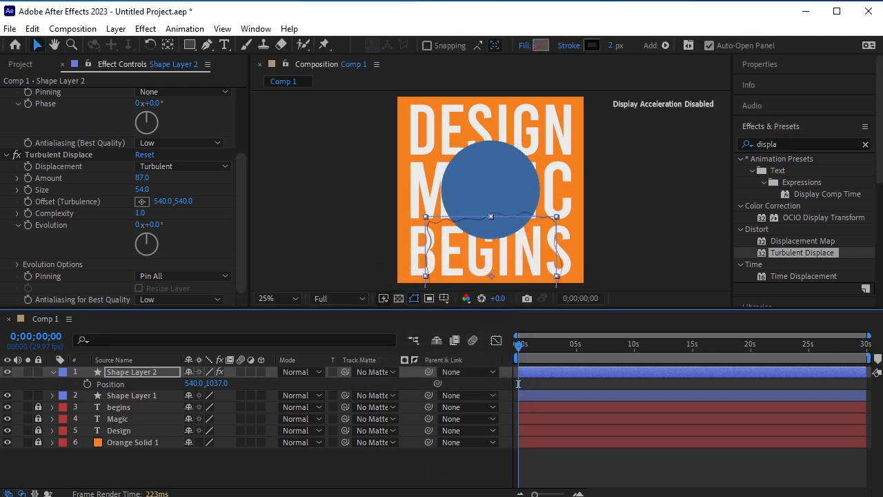
# Keyframe Shape Layer 2's Y position at 1178 at the start and at 1070 at 0;00;00;20.
pyautogui.moveTo(216, 384); pyautogui.dragTo(324, 373)
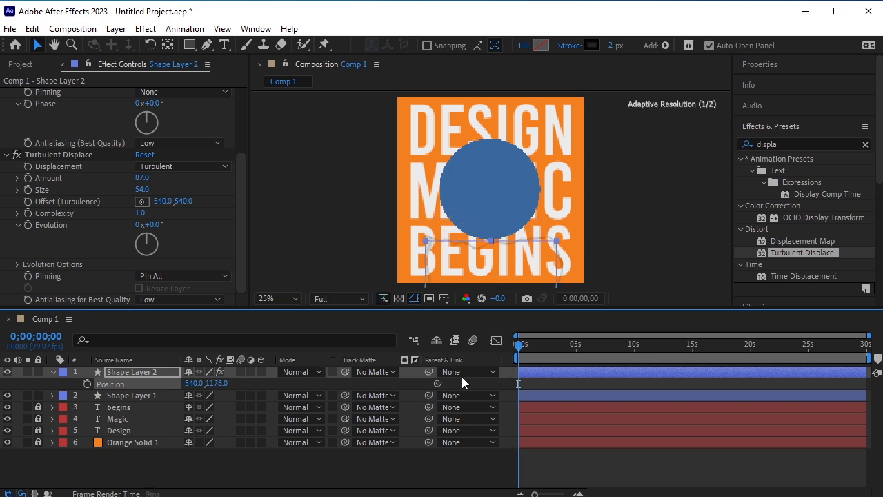
pyautogui.click(87, 383)
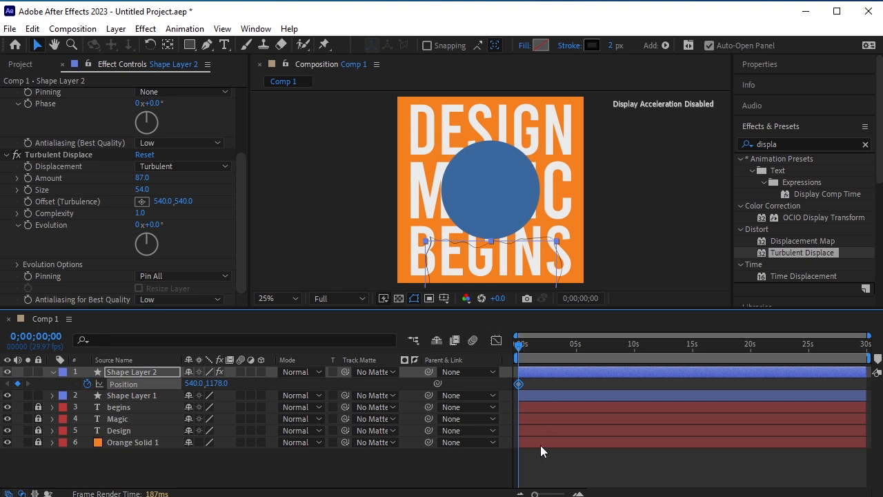
pyautogui.press('space')
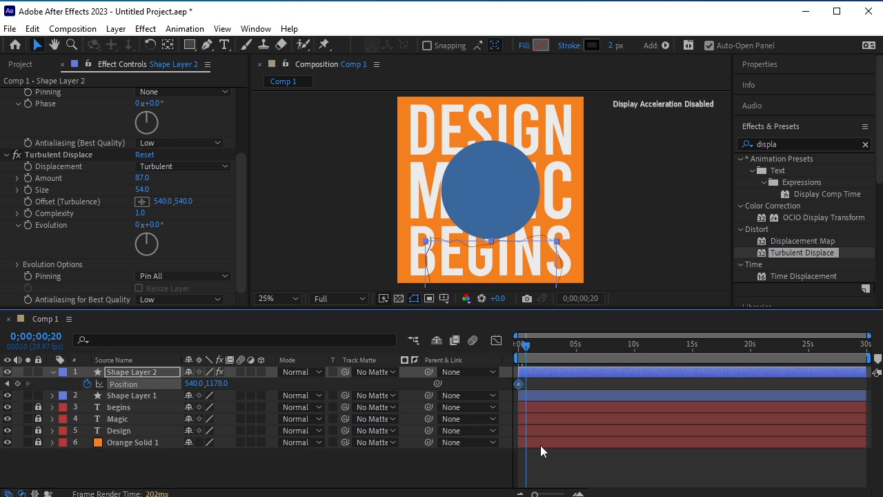
pyautogui.moveTo(215, 383); pyautogui.dragTo(142, 379)
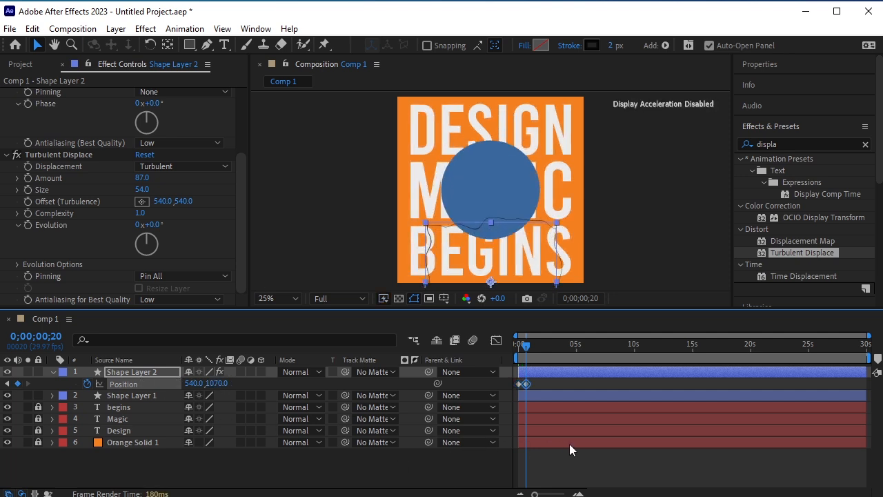
# Hold Shape Layer 2's position with a keyframe at 0;00;01;00, and keyframe its Y position at 944 at 0;00;02;00.
pyautogui.press('space')
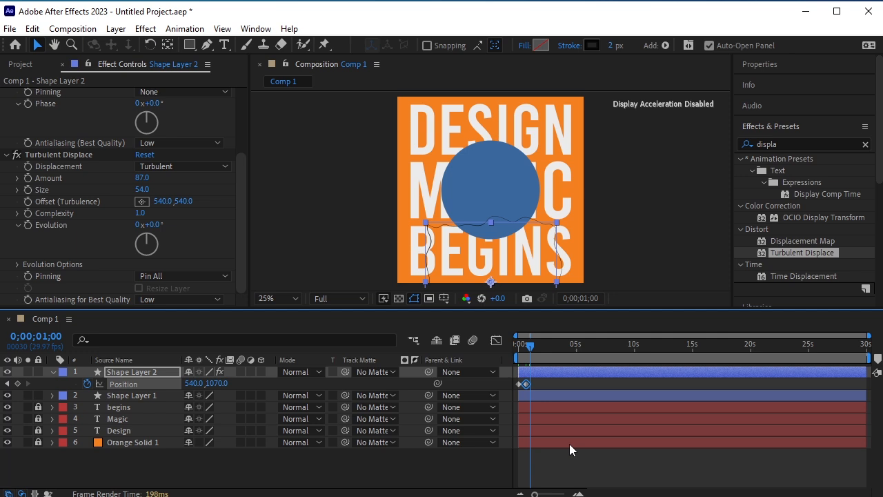
pyautogui.click(17, 383)
pyautogui.press('space')
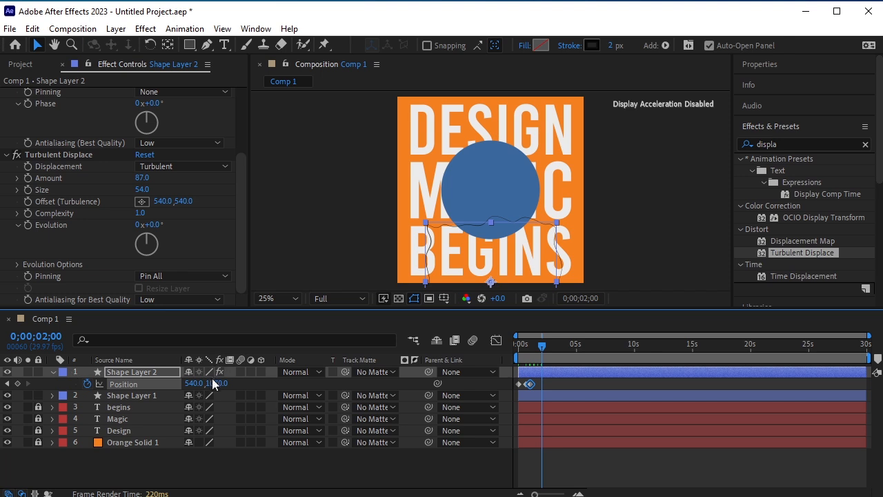
pyautogui.moveTo(216, 383); pyautogui.dragTo(149, 395)
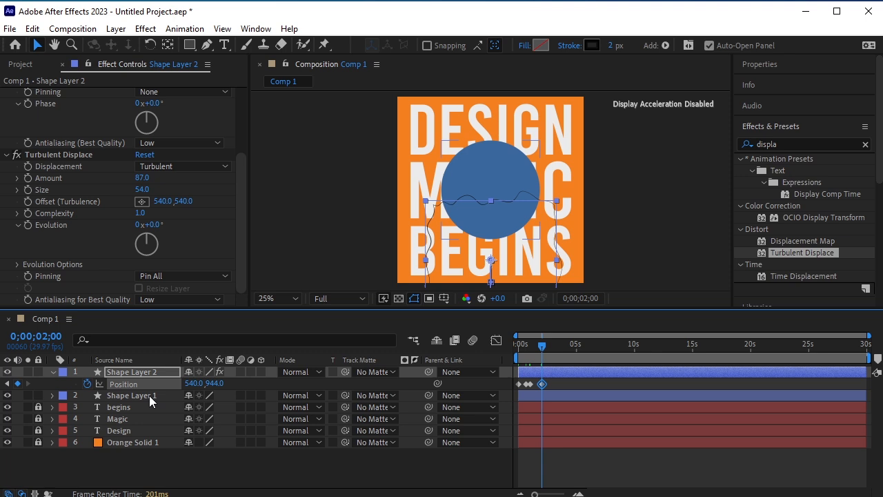
# Add a holding position keyframe at 0;00;02;10 on Shape Layer 2 and keyframe its Y position at 796 at 0;00;03;00.
pyautogui.hotkey('shift', 'pagedown')
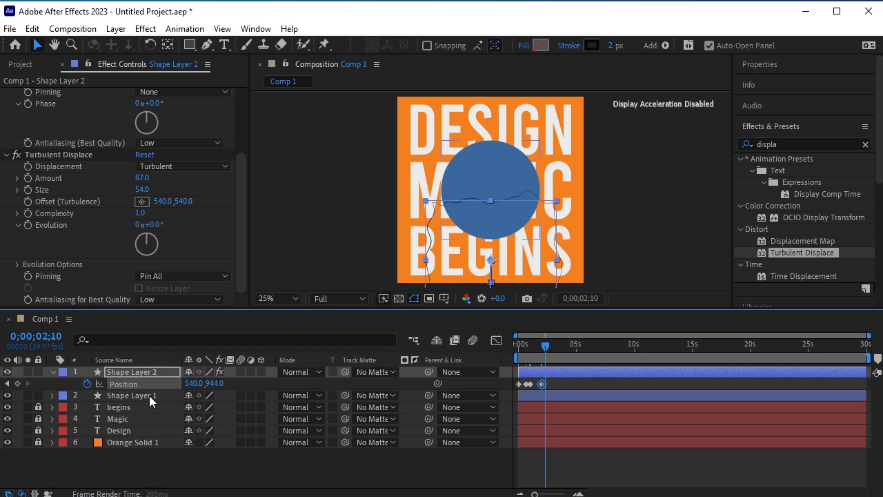
pyautogui.click(17, 384)
pyautogui.hotkey('shift', 'pagedown')
pyautogui.hotkey('shift', 'pagedown')
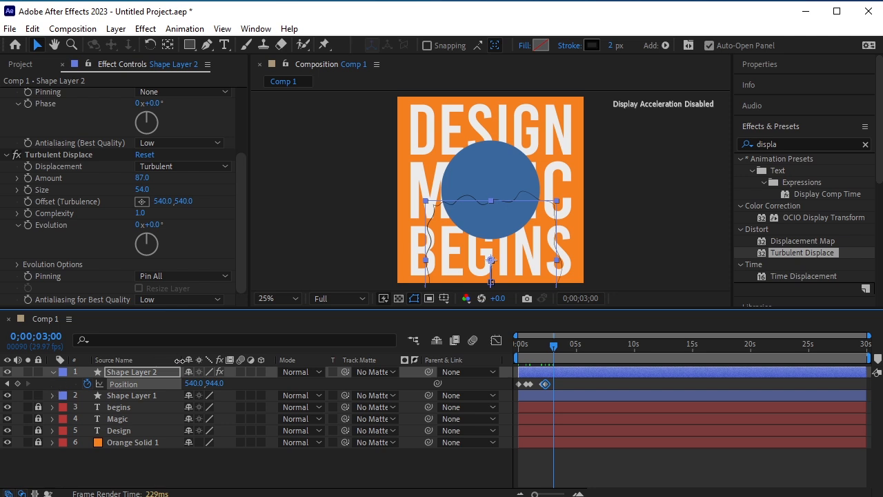
pyautogui.moveTo(214, 383); pyautogui.dragTo(169, 430)
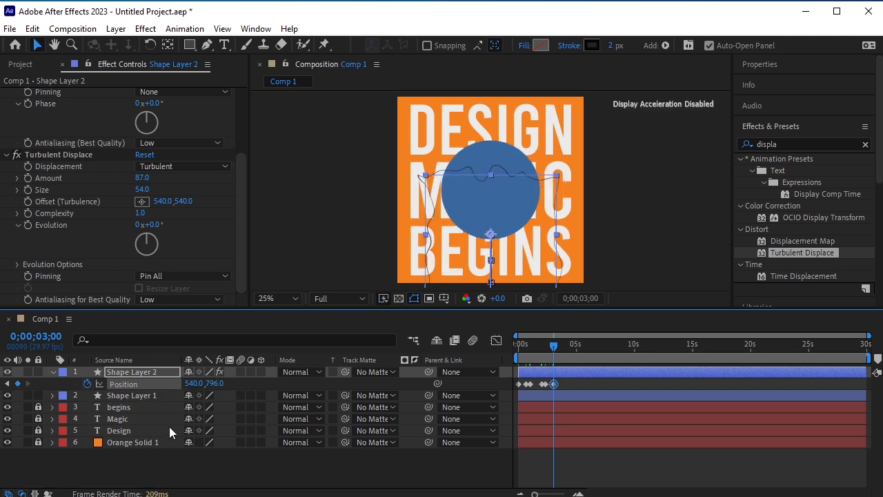
# Add a holding position keyframe at 0;00;03;10 on Shape Layer 2 and keyframe its Y position at 575 at 0;00;04;00.
pyautogui.hotkey('shift', 'pagedown')
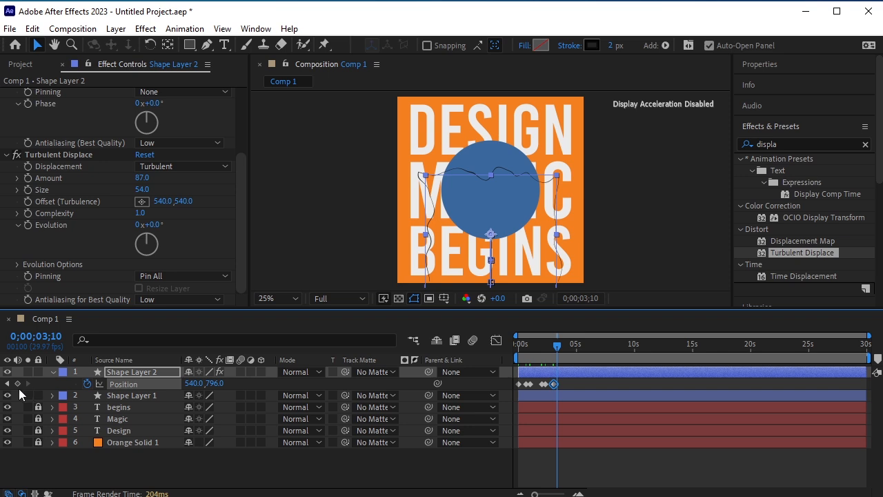
pyautogui.click(18, 385)
pyautogui.hotkey('shift', 'pagedown')
pyautogui.hotkey('shift', 'pagedown')
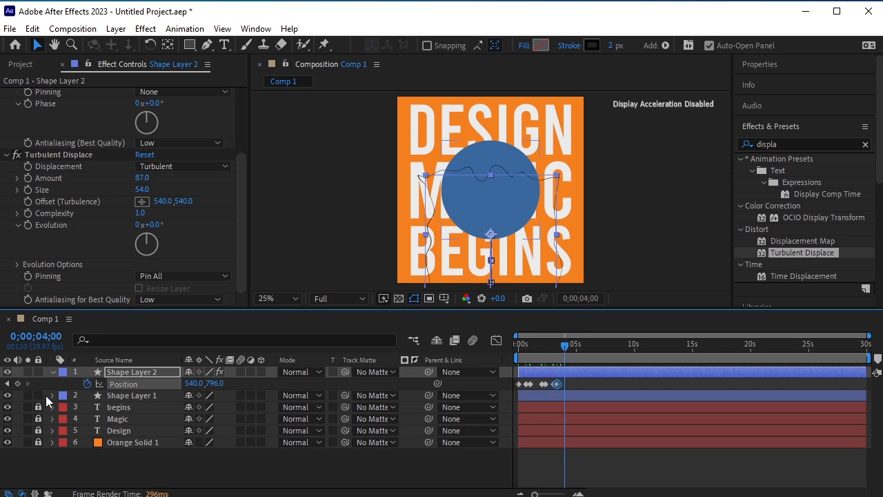
pyautogui.moveTo(214, 384); pyautogui.dragTo(31, 409)
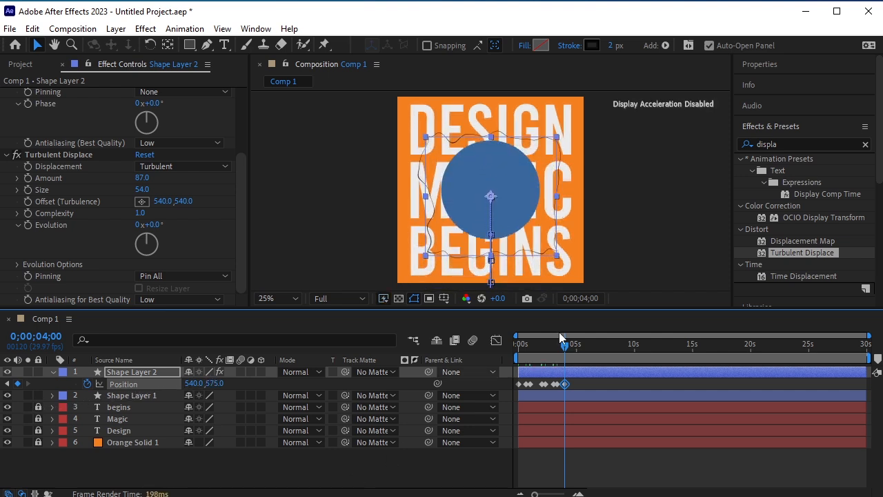
# Return to the start of the composition and set Shape Layer 2's stroke to None.
pyautogui.moveTo(565, 348); pyautogui.dragTo(337, 381)
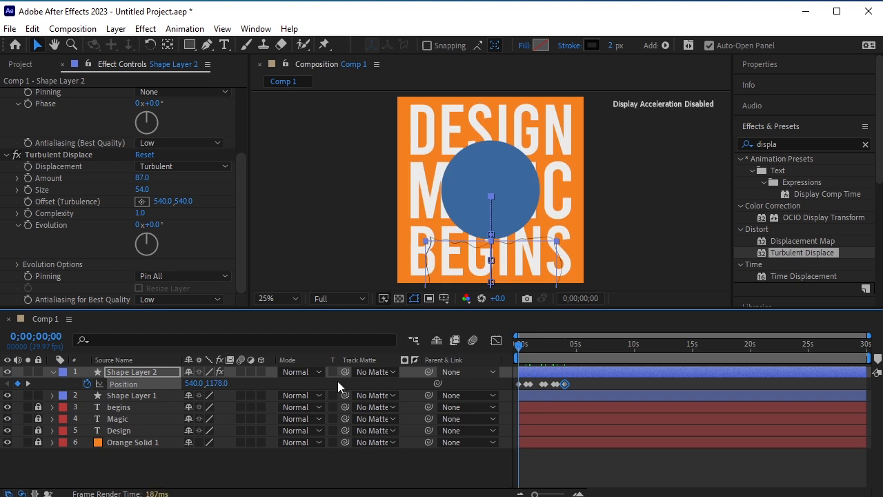
pyautogui.click(338, 381)
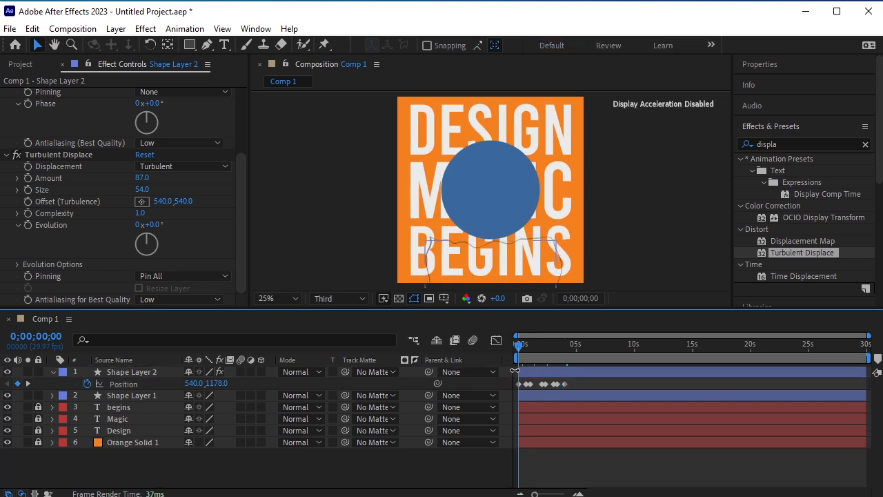
pyautogui.click(151, 371)
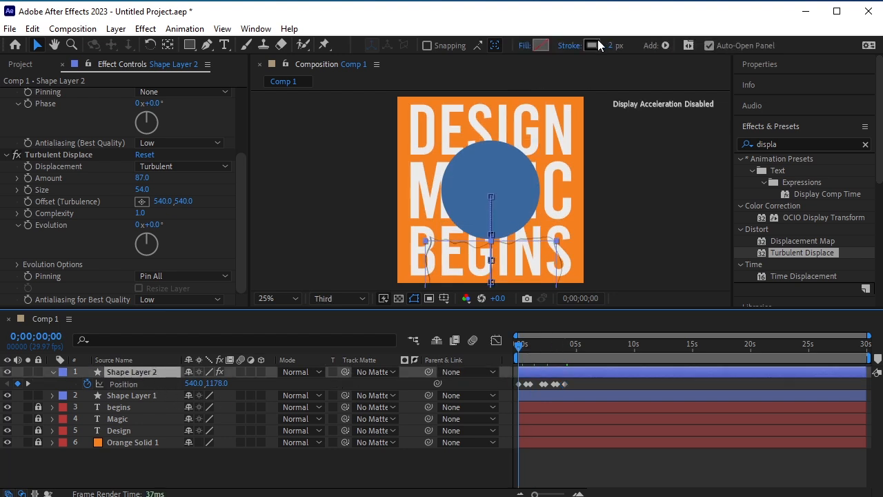
pyautogui.click(571, 45)
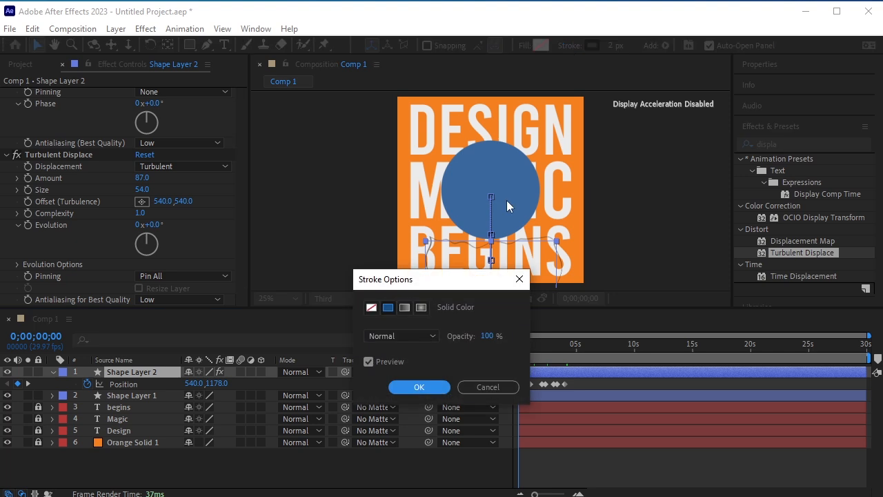
pyautogui.click(371, 307)
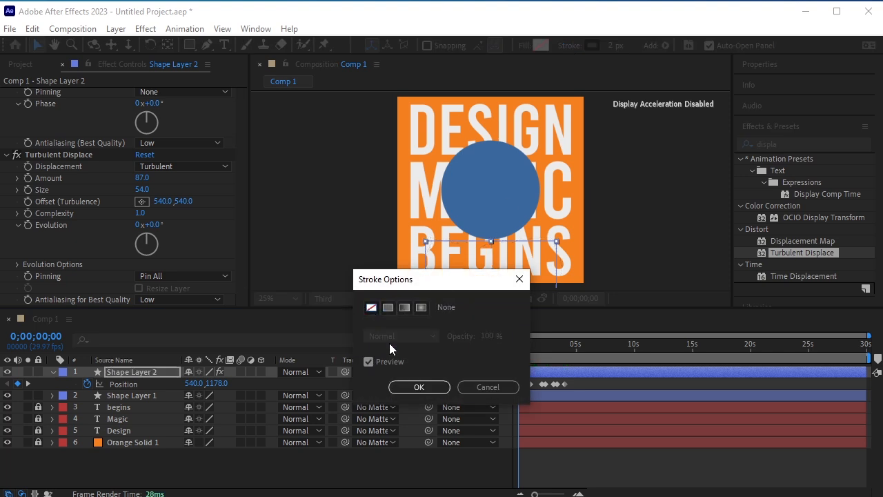
pyautogui.click(419, 386)
# Give the wavy rectangle on Shape Layer 2 a solid dark blue fill with hex colour 0F3156.
pyautogui.click(540, 45)
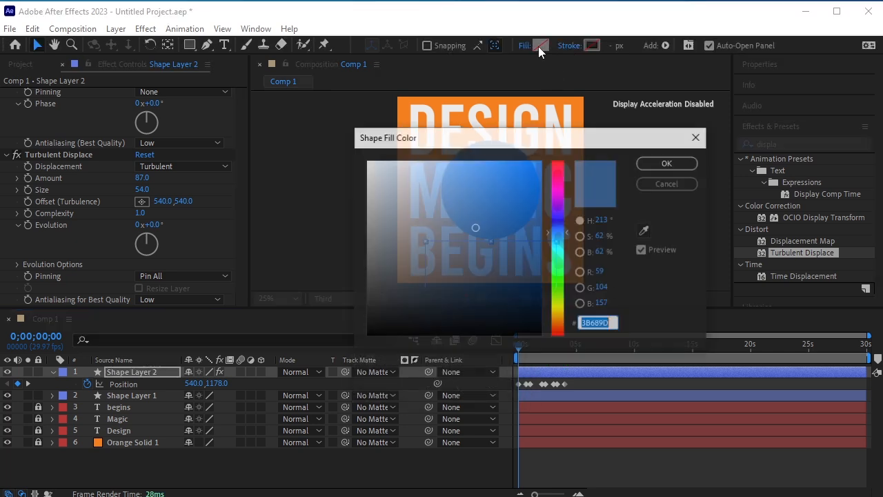
pyautogui.click(510, 277)
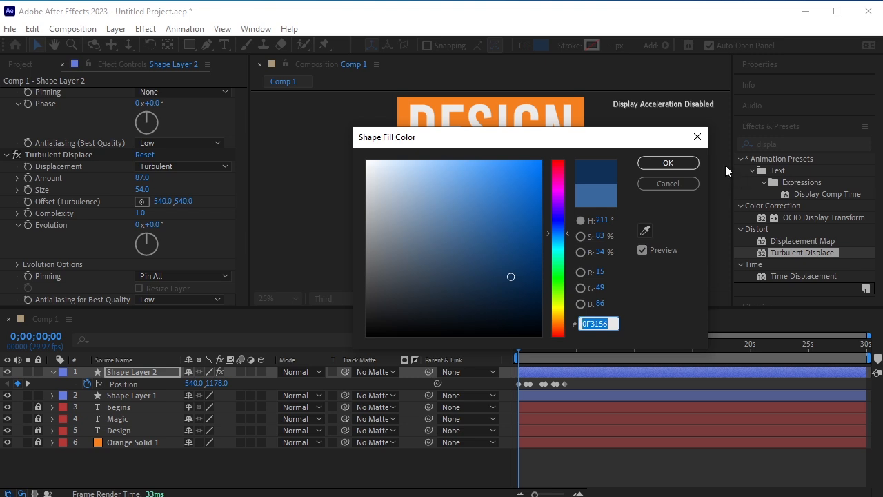
pyautogui.click(679, 165)
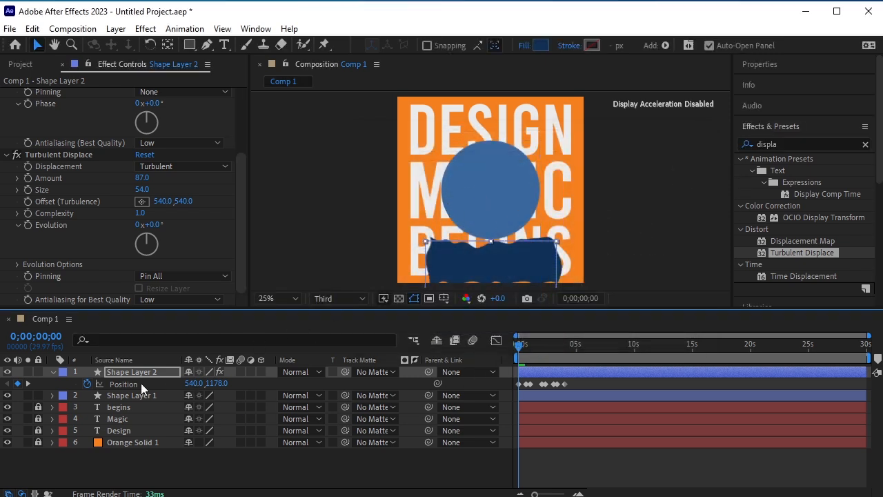
# Use Shape Layer 2 as the track matte for the circle on Shape Layer 1 and preview the result.
pyautogui.click(126, 394)
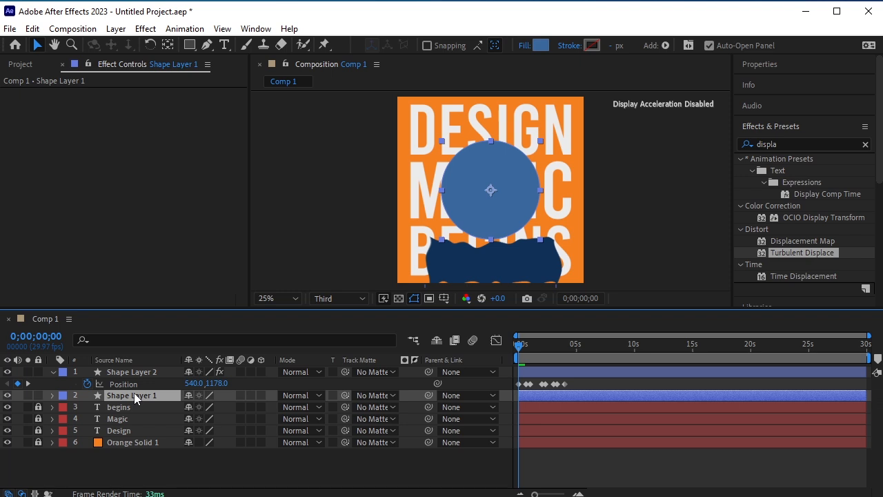
pyautogui.click(376, 395)
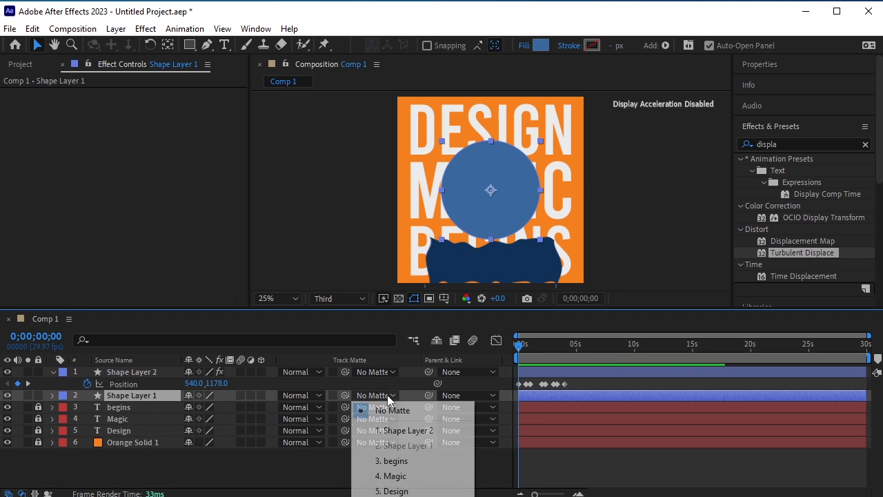
pyautogui.click(440, 431)
pyautogui.press('space')
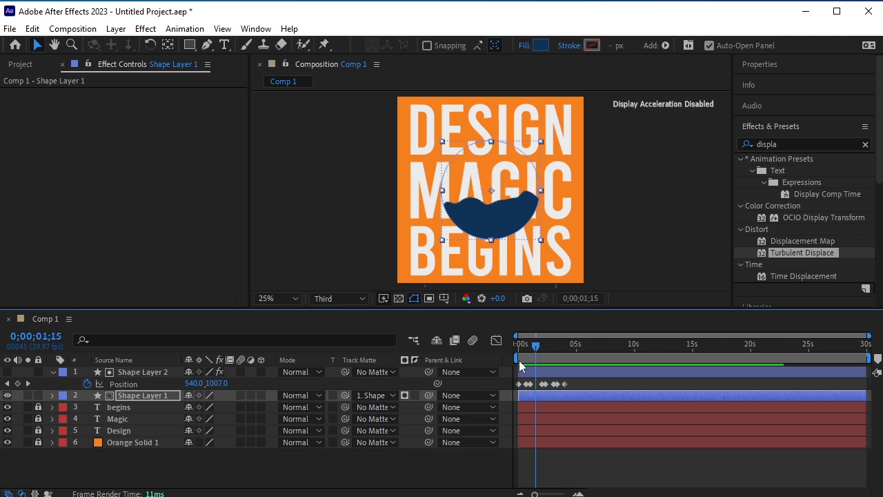
pyautogui.press('space')
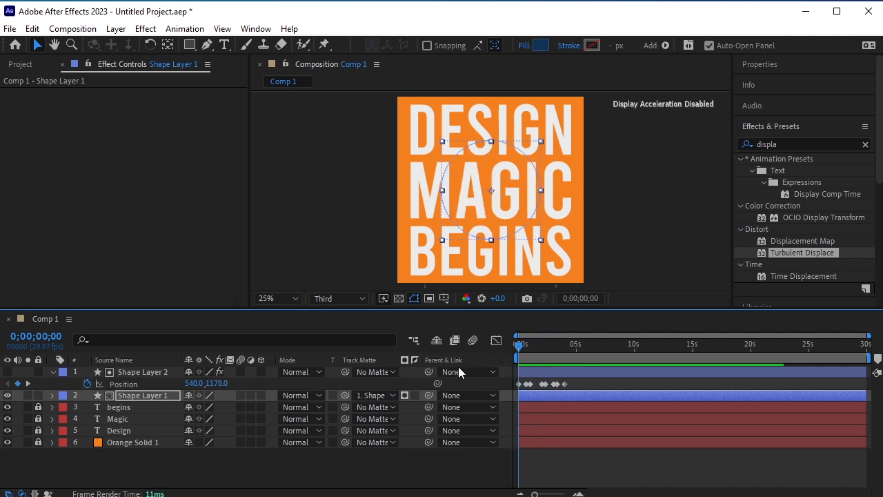
# Pre-compose Shape Layer 1 and Shape Layer 2 together as "wave 1", moving all attributes into the new composition.
pyautogui.click(54, 372)
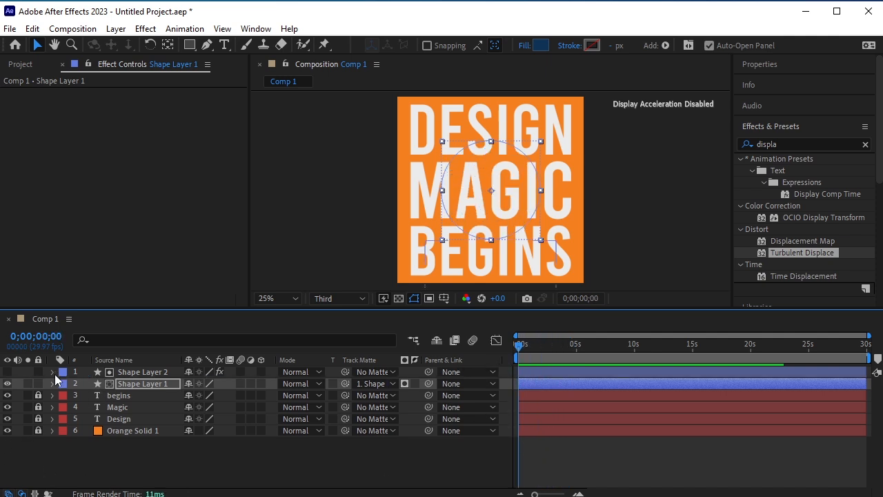
pyautogui.click(138, 371)
pyautogui.keyDown('shift'); pyautogui.click(143, 383); pyautogui.keyUp('shift')
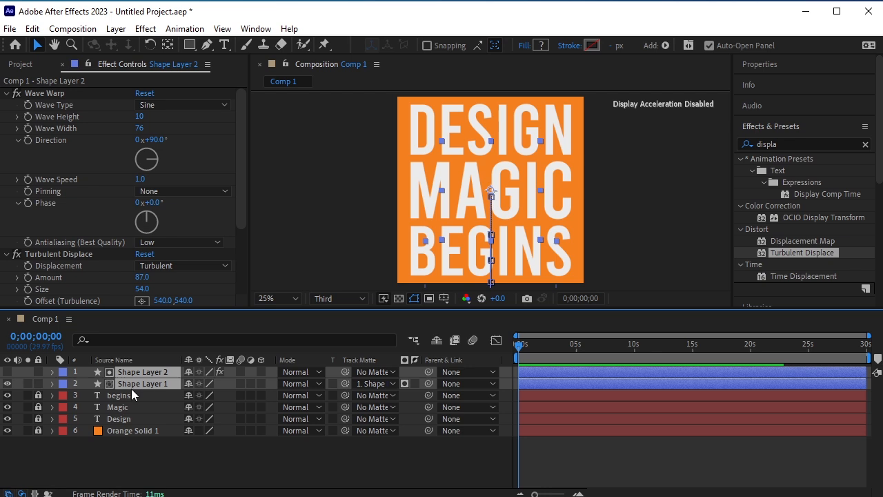
pyautogui.hotkey('ctrl', 'shift', 'c')
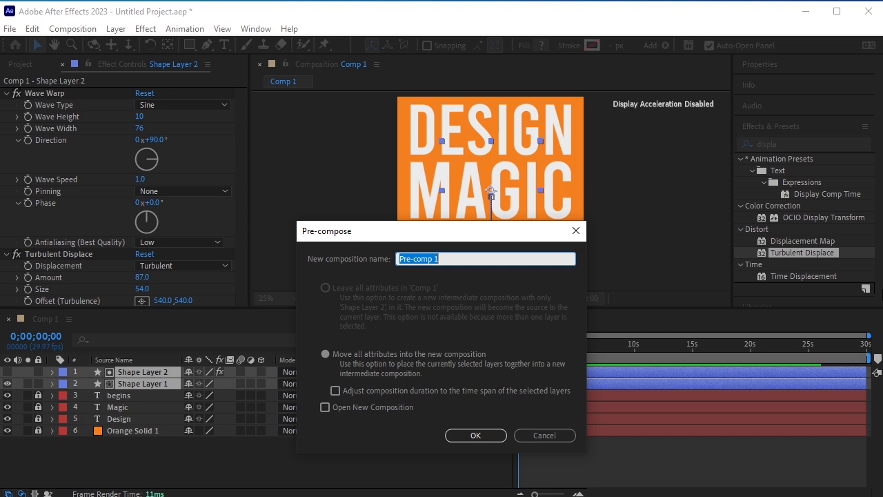
pyautogui.write('wave')
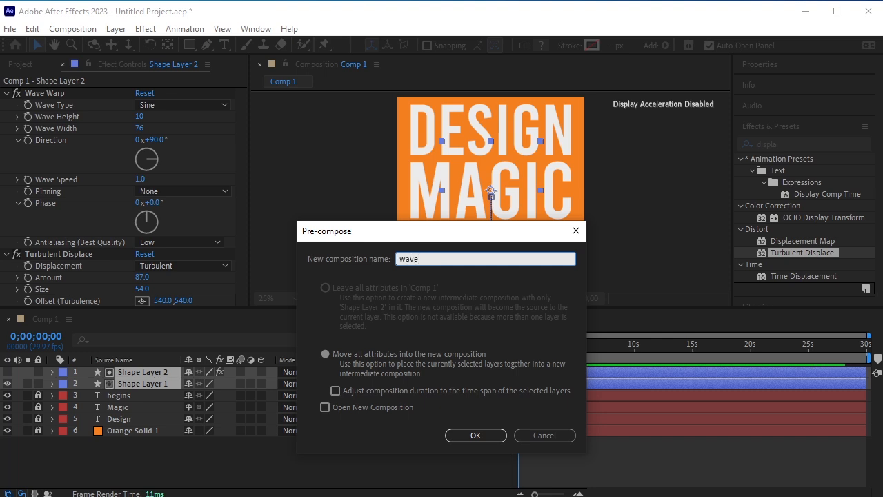
pyautogui.press('Return')
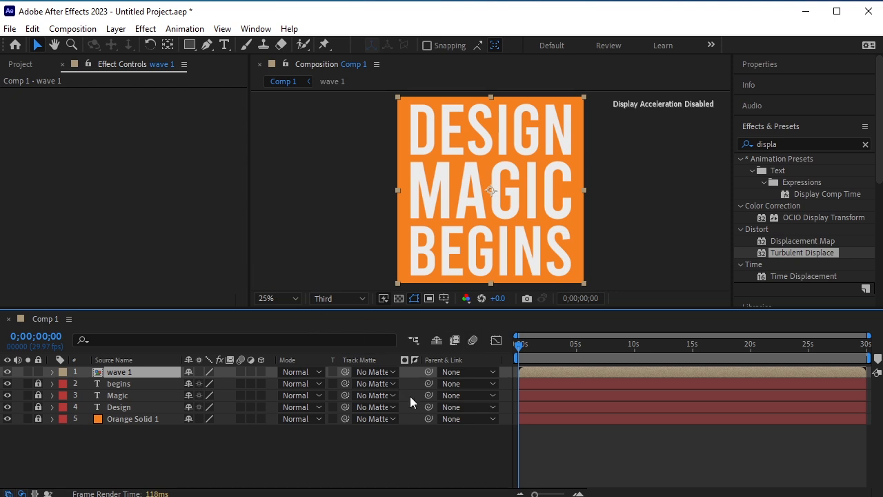
# Play back the wave filling the circle in Comp 1, and return to the first frame.
pyautogui.press('space')
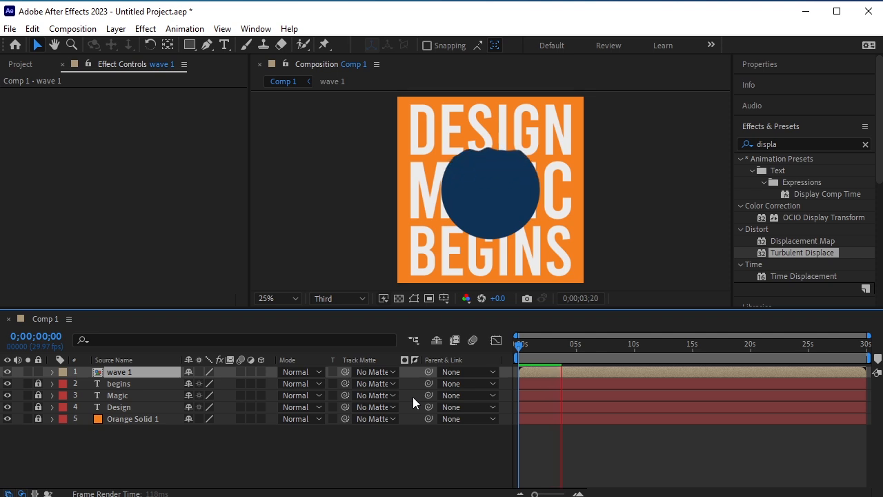
pyautogui.press('h')
pyautogui.press('space')
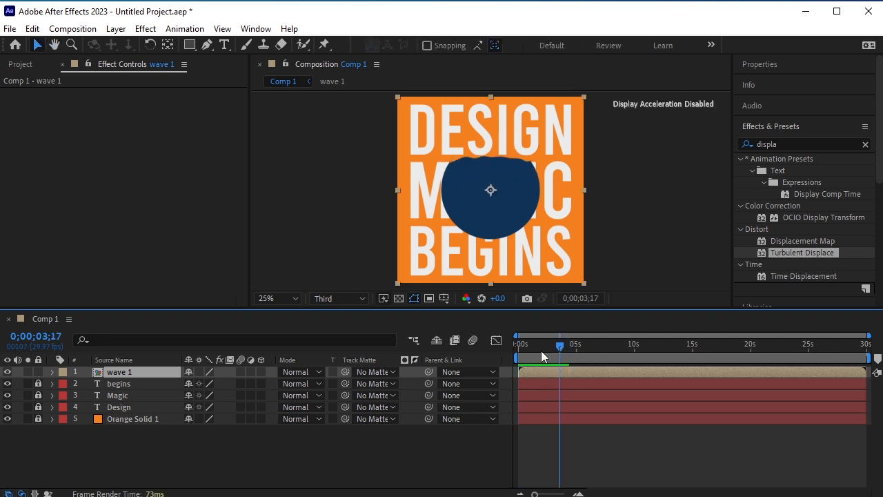
pyautogui.press('space')
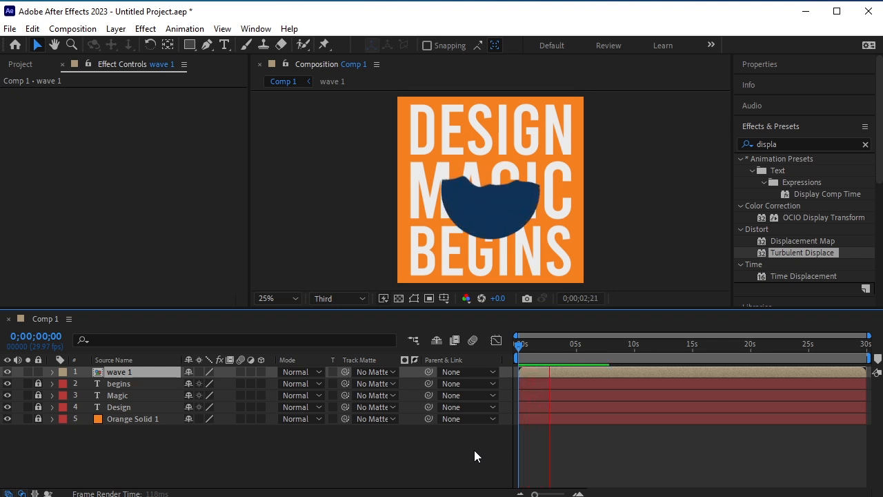
pyautogui.press('space')
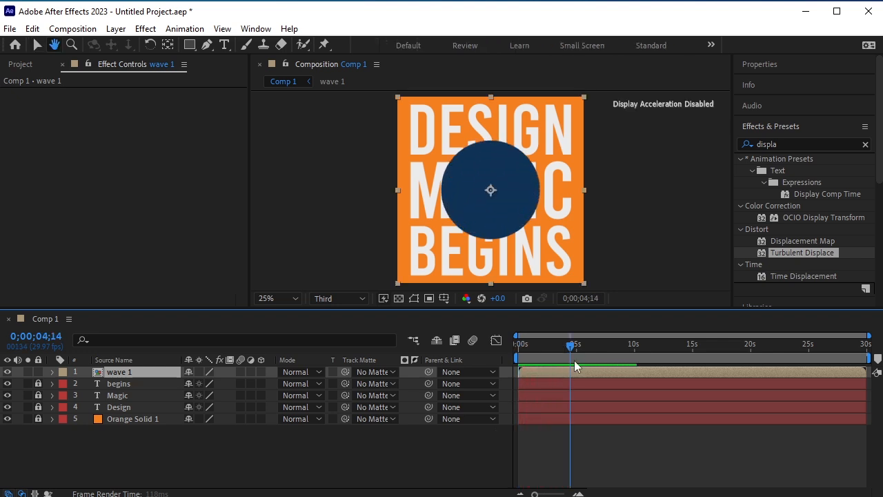
pyautogui.moveTo(571, 345); pyautogui.dragTo(530, 345)
pyautogui.press('Home')
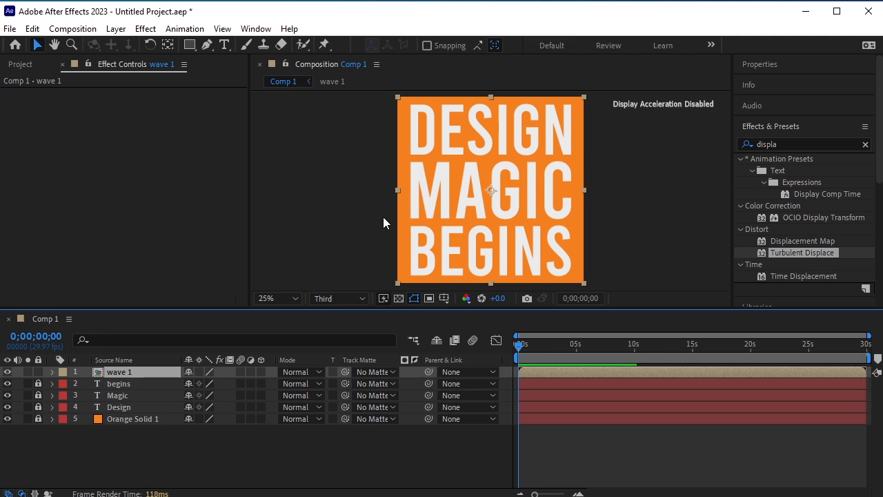
# Duplicate the wave 1 composition in the project and place the copy, wave 2, as the top layer of Comp 1.
pyautogui.click(20, 64)
pyautogui.click(38, 215)
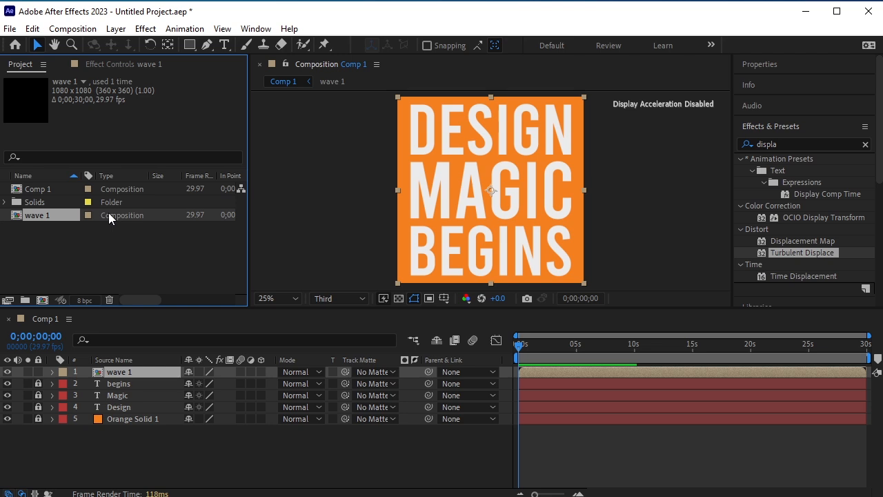
pyautogui.hotkey('ctrl', 'd')
pyautogui.moveTo(110, 224); pyautogui.dragTo(145, 369)
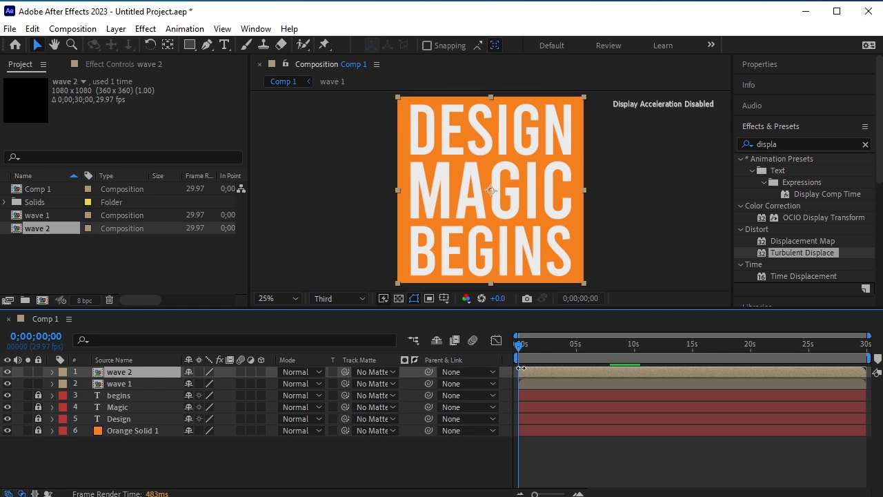
# Shift the wave 2 layer to start about one second after the wave 1 layer.
pyautogui.moveTo(533, 376); pyautogui.dragTo(547, 376)
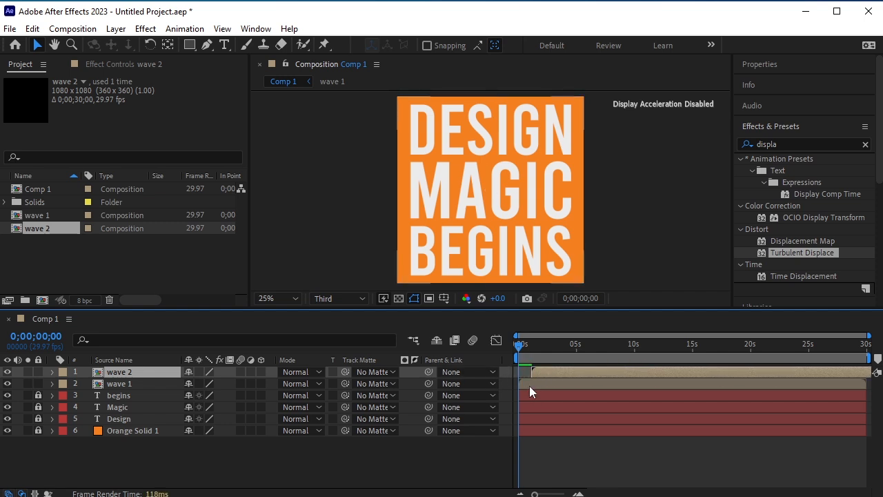
pyautogui.click(529, 385)
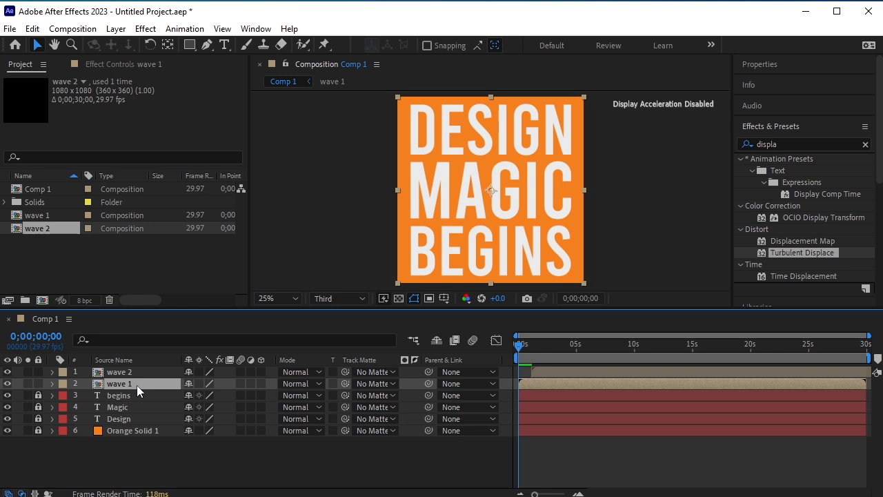
# Recolour the fill of Shape Layer 1 in the wave 1 composition to the lighter blue 3A6086.
pyautogui.doubleClick(98, 383)
pyautogui.moveTo(523, 347); pyautogui.dragTo(546, 345)
pyautogui.click(504, 238)
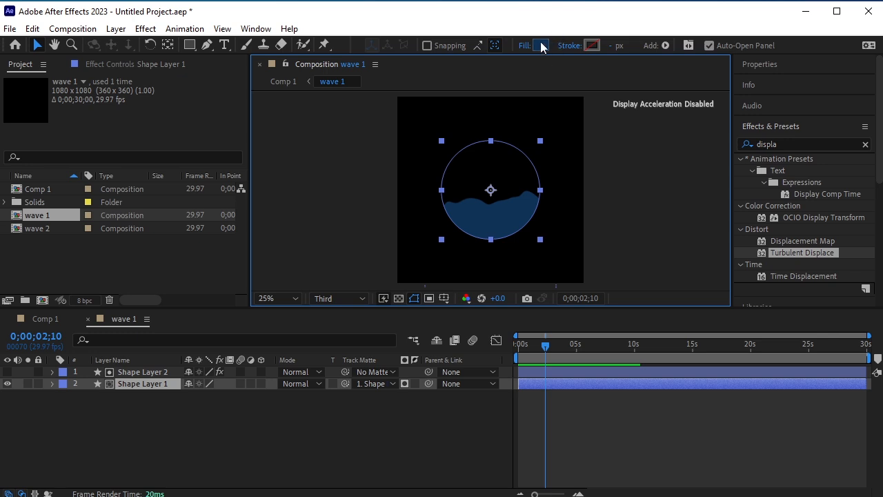
pyautogui.click(541, 45)
pyautogui.click(477, 253)
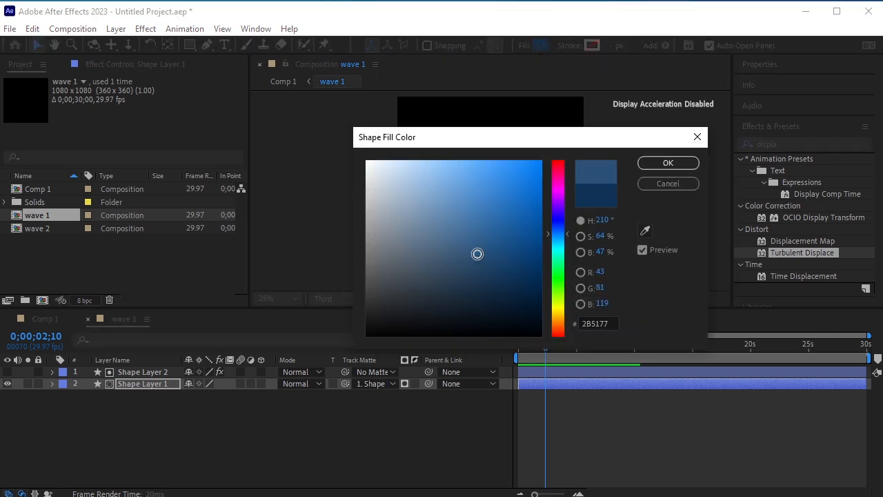
pyautogui.moveTo(477, 253); pyautogui.dragTo(466, 244)
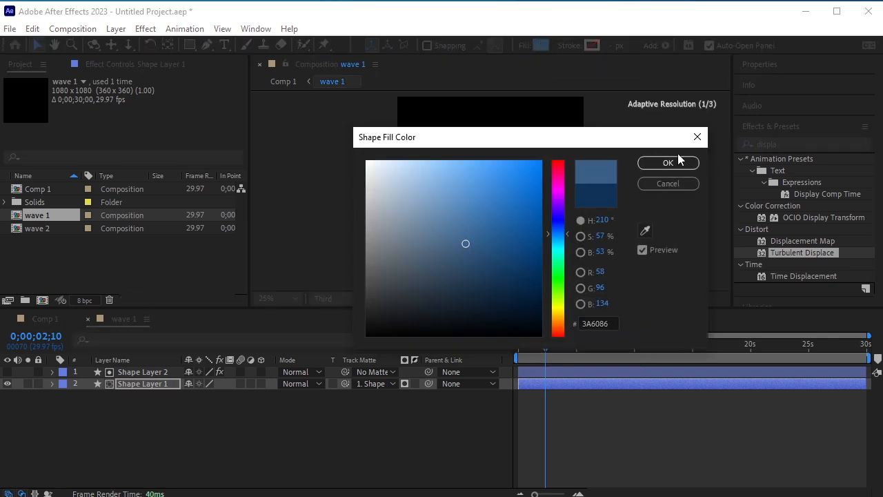
pyautogui.click(667, 163)
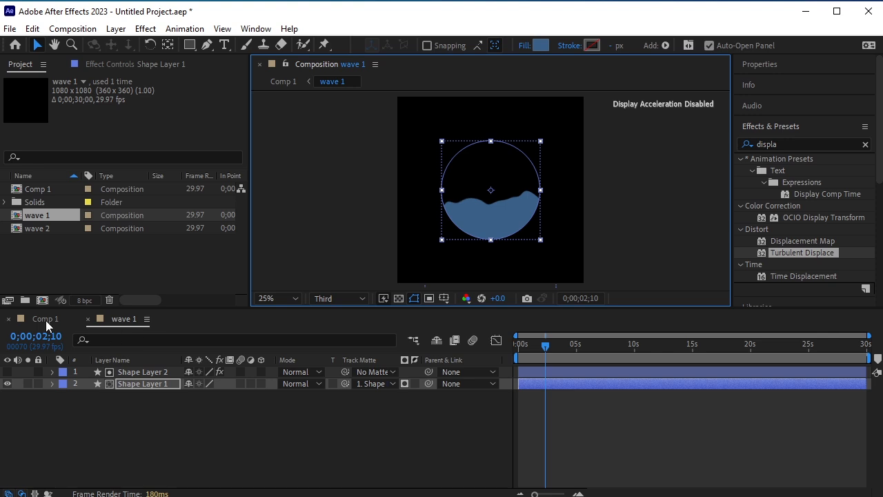
# In Comp 1, preview the two waves and shift the wave 2 layer earlier to start only a few frames after wave 1.
pyautogui.click(46, 318)
pyautogui.moveTo(544, 349); pyautogui.dragTo(467, 366)
pyautogui.click(440, 479)
pyautogui.press('space')
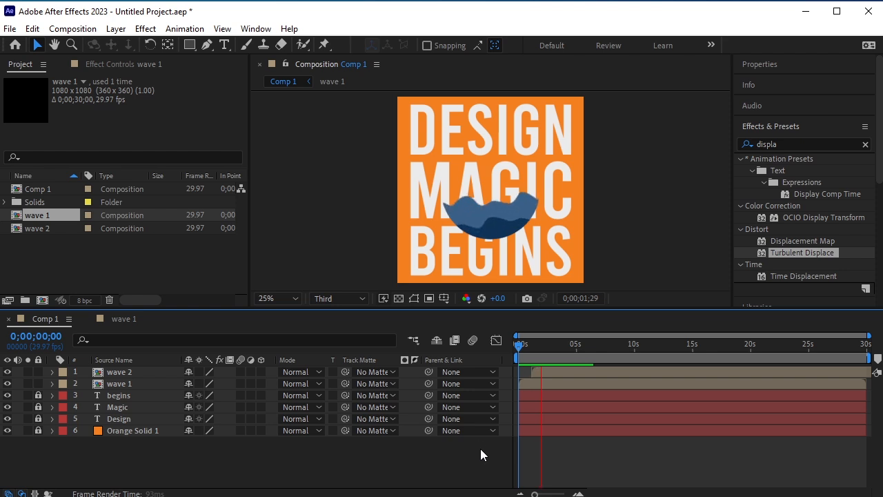
pyautogui.press('space')
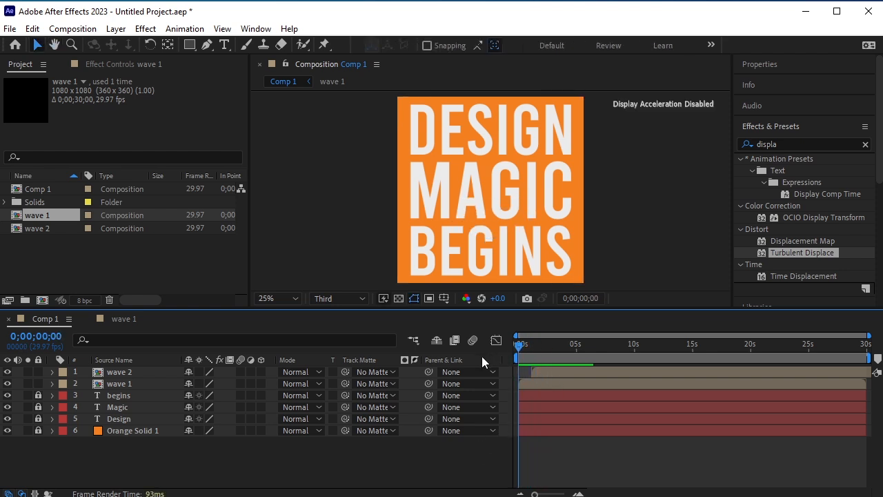
pyautogui.moveTo(553, 371); pyautogui.dragTo(545, 376)
pyautogui.press('=')
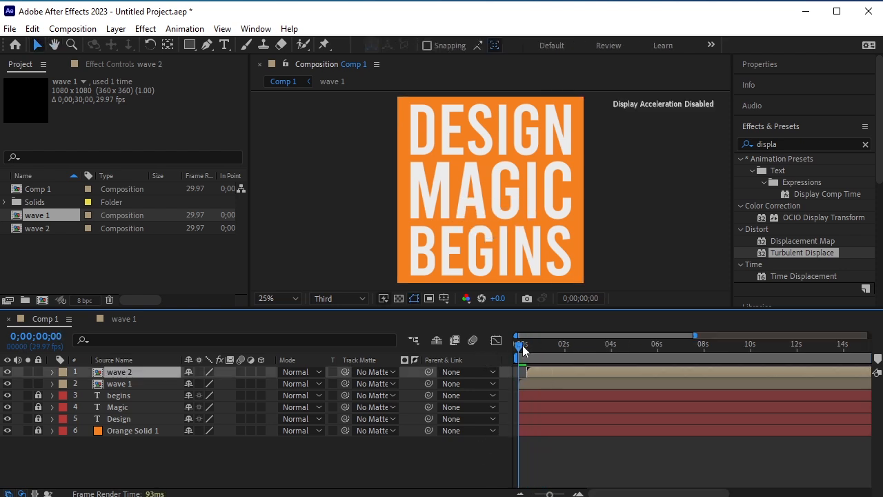
pyautogui.press('space')
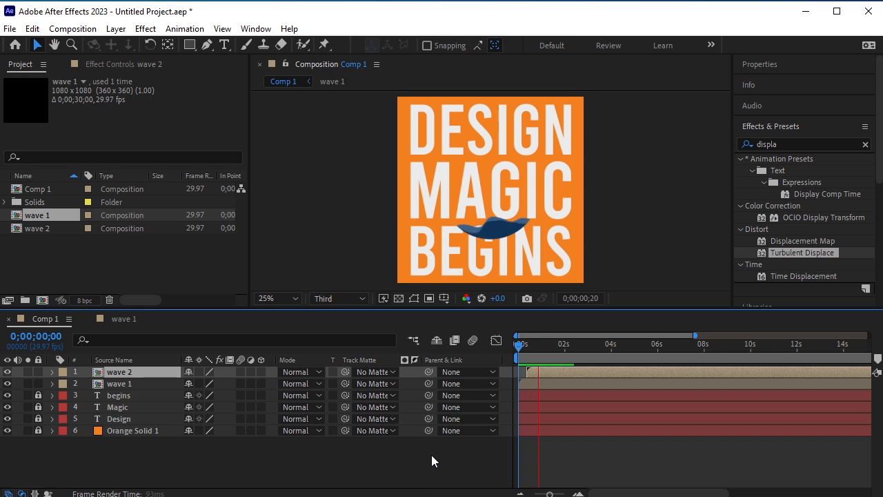
pyautogui.press('space')
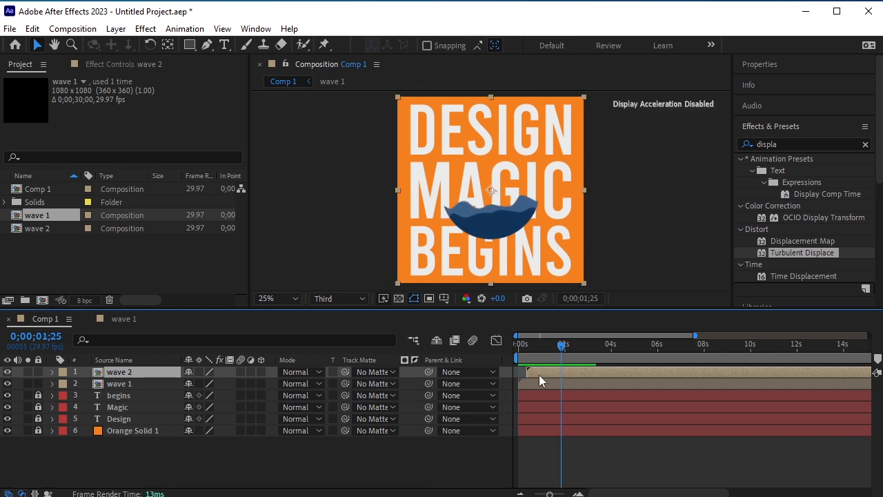
pyautogui.moveTo(539, 375); pyautogui.dragTo(543, 373)
pyautogui.moveTo(560, 344); pyautogui.dragTo(574, 361)
pyautogui.click(416, 377)
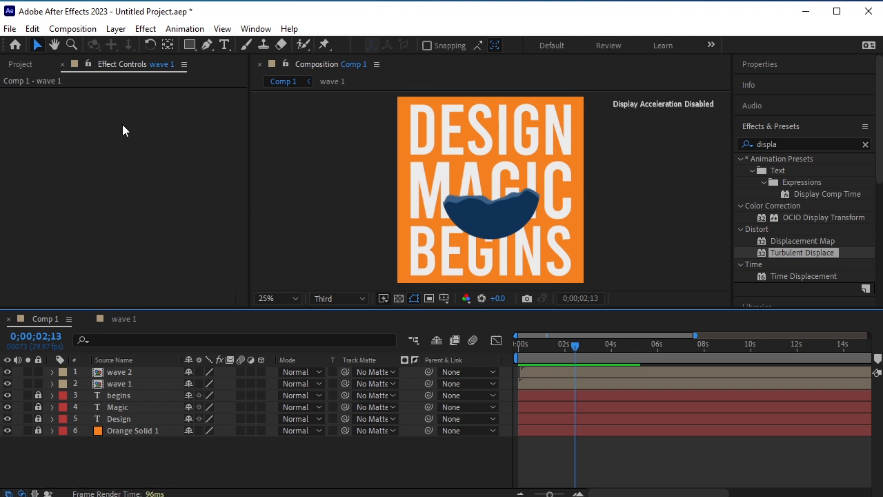
# Add a "loading..." text layer over the circle in Comp 1 with a font size of 163 px.
pyautogui.click(225, 45)
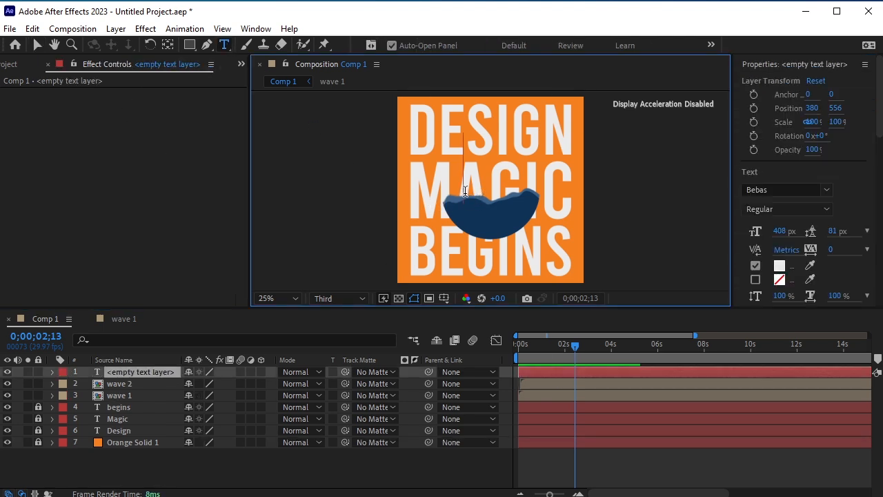
pyautogui.write('loading')
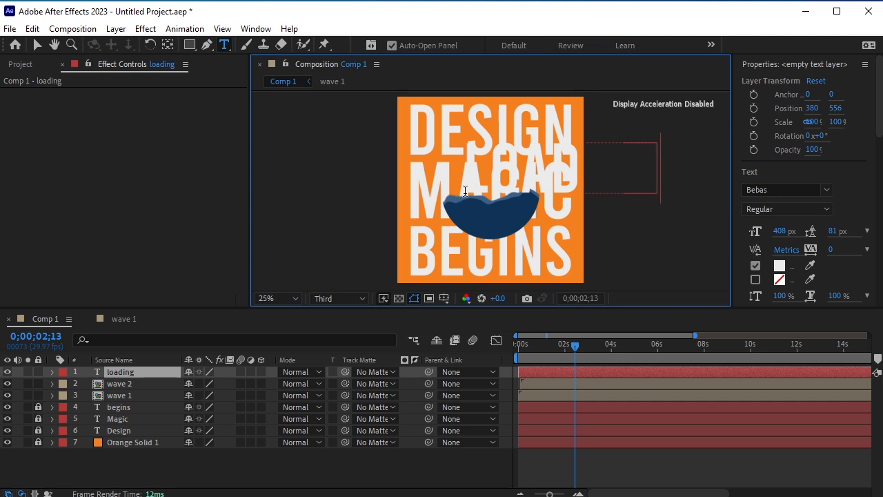
pyautogui.hotkey('ctrl', 'a')
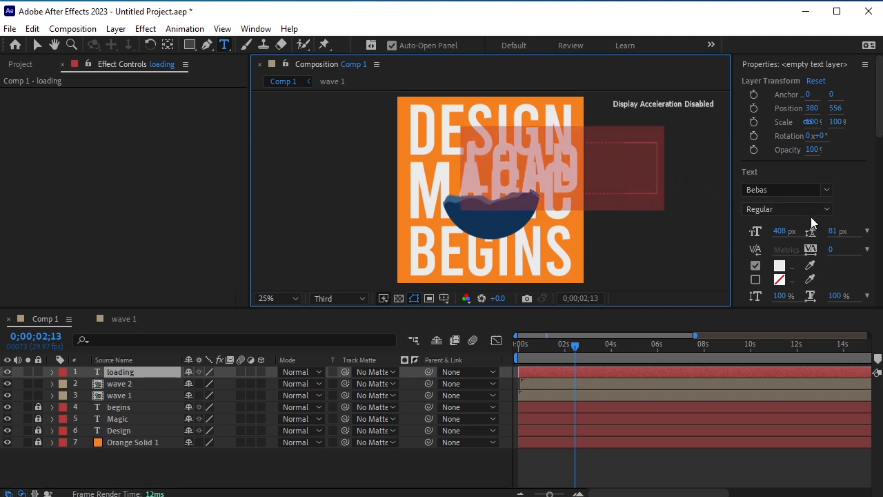
pyautogui.moveTo(779, 231); pyautogui.dragTo(651, 266)
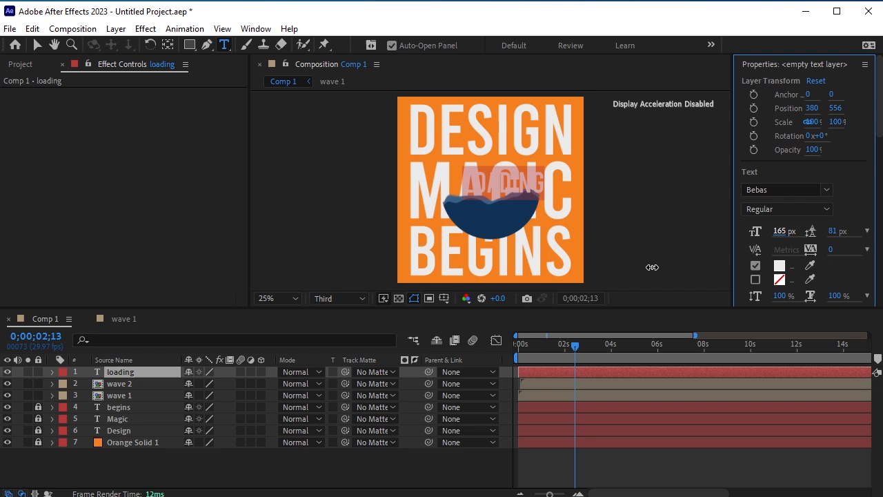
pyautogui.click(540, 188)
pyautogui.write('...')
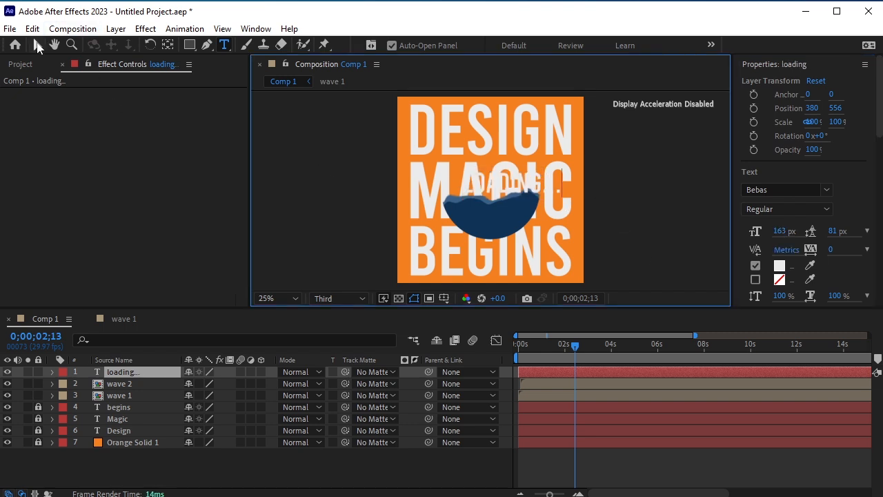
pyautogui.press('Escape')
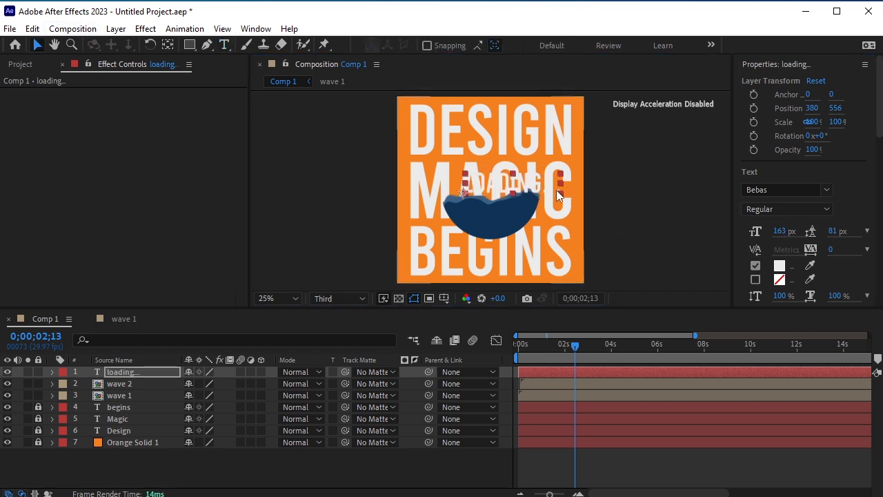
# Centre the loading... text horizontally and vertically in the composition and delay its layer to start at about 2.6 seconds.
pyautogui.scroll(-10, 830, 240)
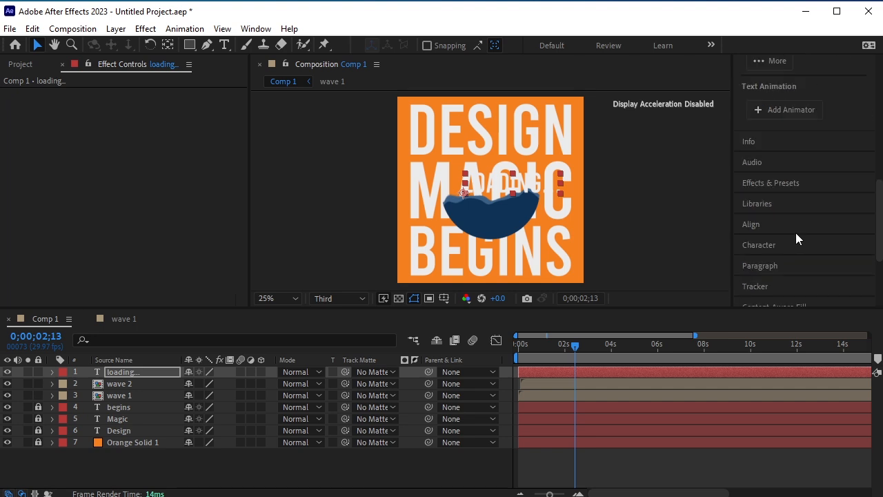
pyautogui.click(780, 224)
pyautogui.click(770, 123)
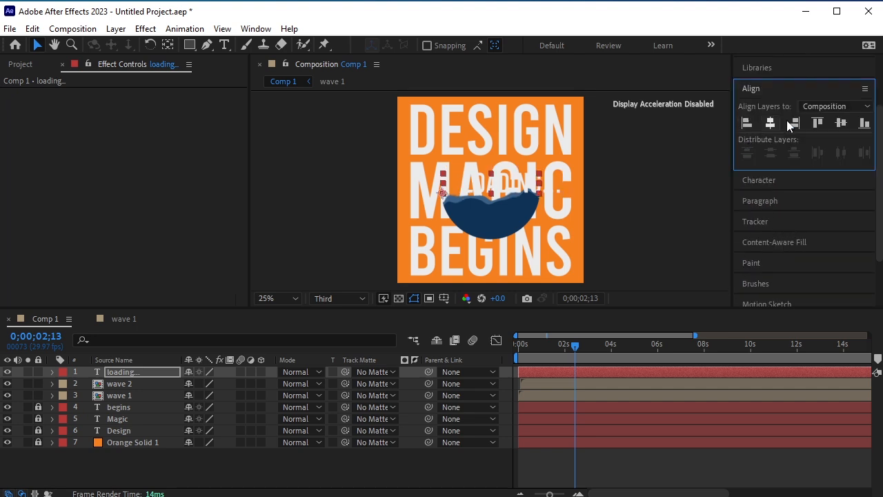
pyautogui.click(840, 123)
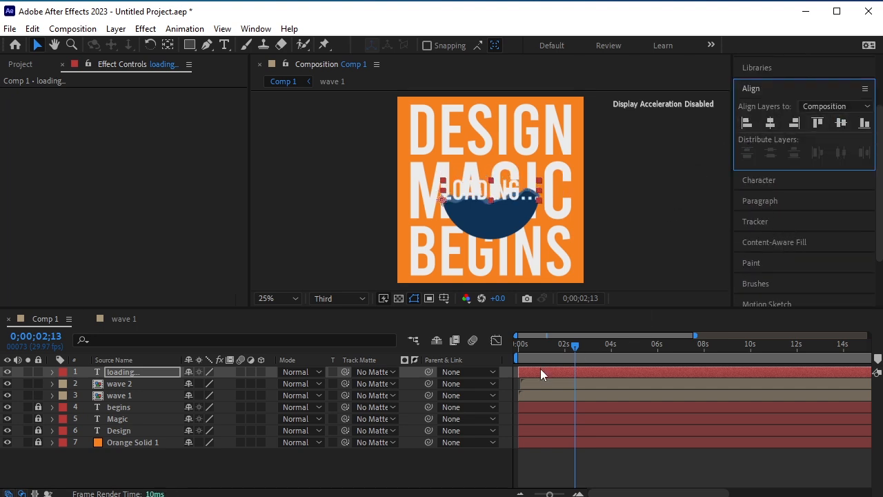
pyautogui.moveTo(541, 371); pyautogui.dragTo(582, 357)
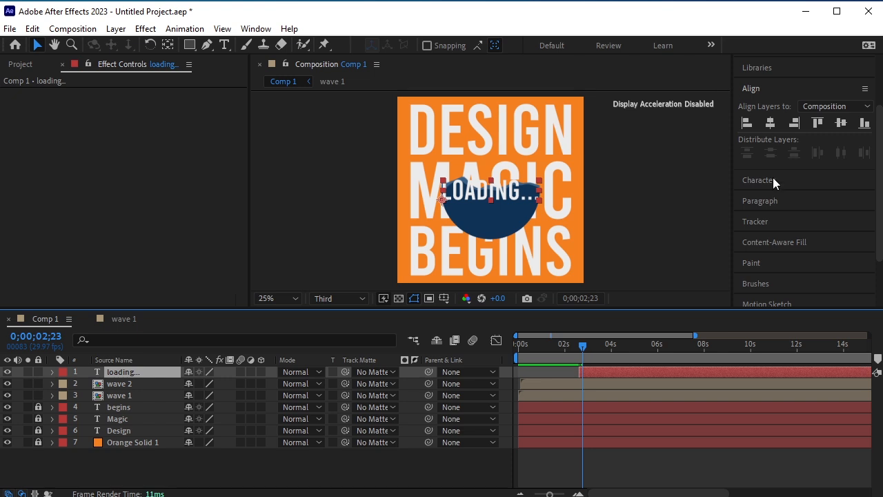
# Reduce the loading... text's font size to fit inside the circle and centre the layer's anchor point.
pyautogui.scroll(3, 787, 165)
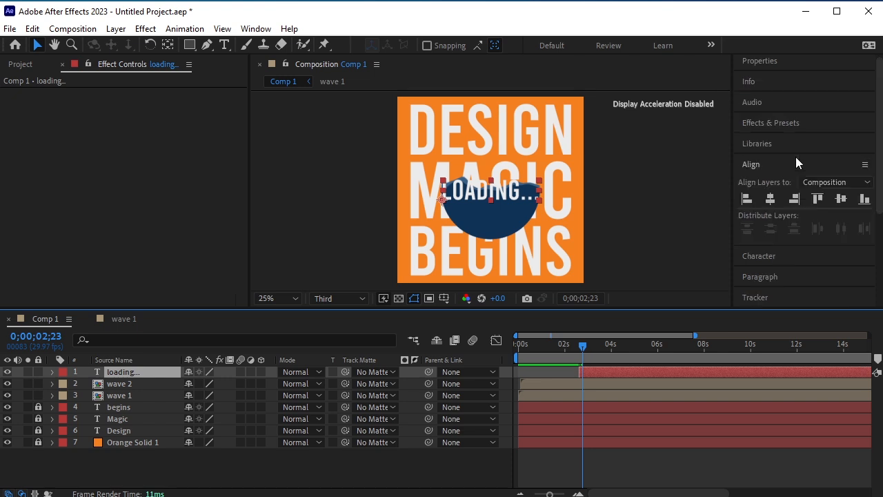
pyautogui.click(749, 257)
pyautogui.moveTo(757, 249); pyautogui.dragTo(751, 248)
pyautogui.doubleClick(168, 45)
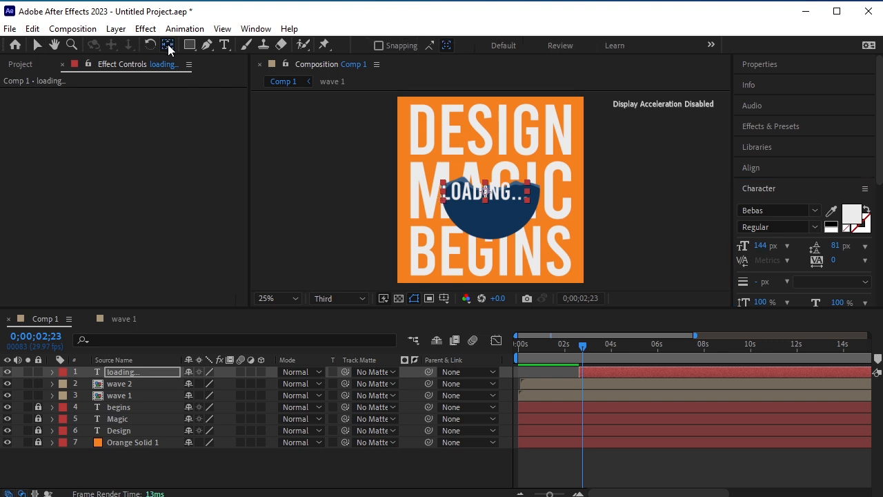
pyautogui.moveTo(766, 248); pyautogui.dragTo(750, 249)
# Re-centre the resized loading... text horizontally and vertically in the composition.
pyautogui.click(792, 168)
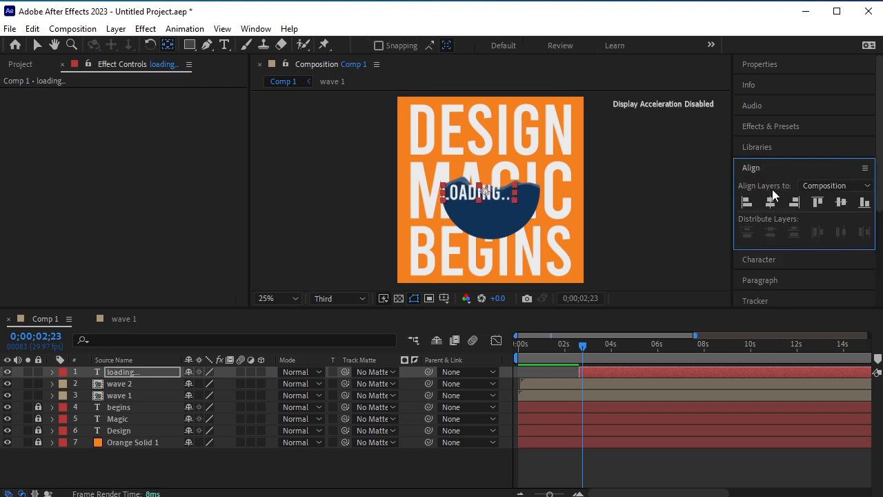
pyautogui.click(770, 202)
pyautogui.click(840, 201)
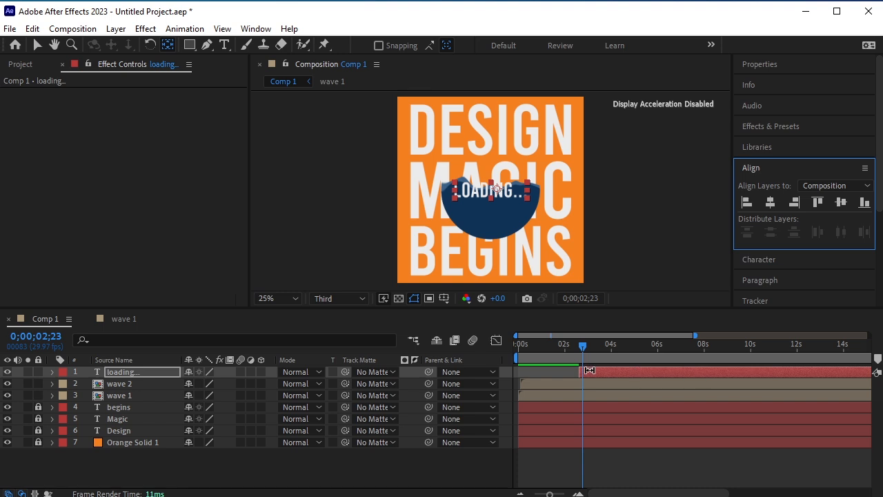
# Find the Typewriter text animation preset and apply it to the loading... layer.
pyautogui.click(119, 372)
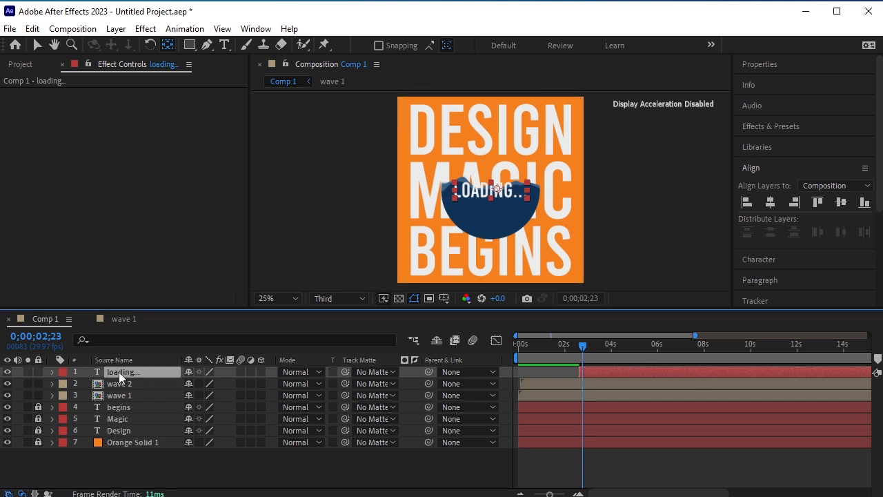
pyautogui.click(773, 125)
pyautogui.click(794, 144)
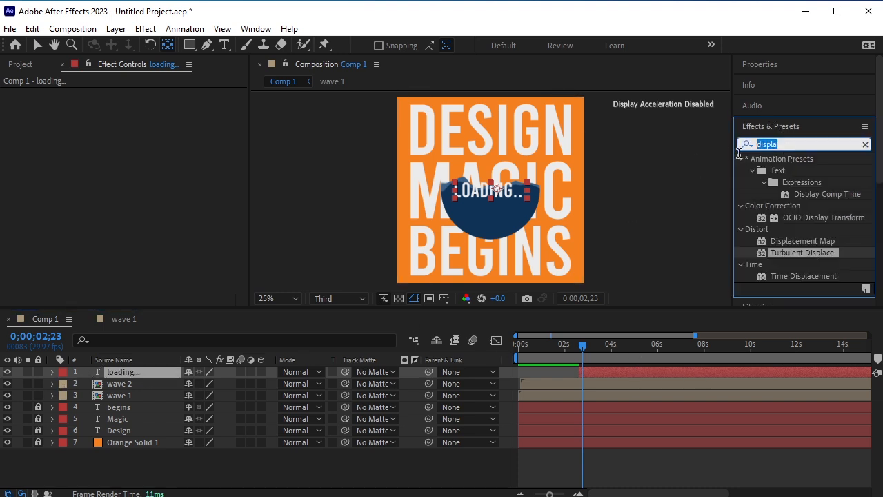
pyautogui.write('typ')
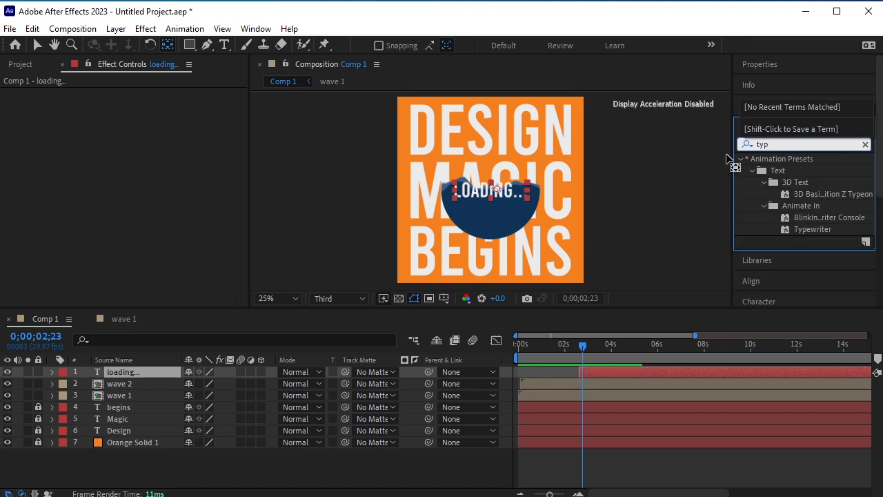
pyautogui.moveTo(825, 228); pyautogui.dragTo(618, 370)
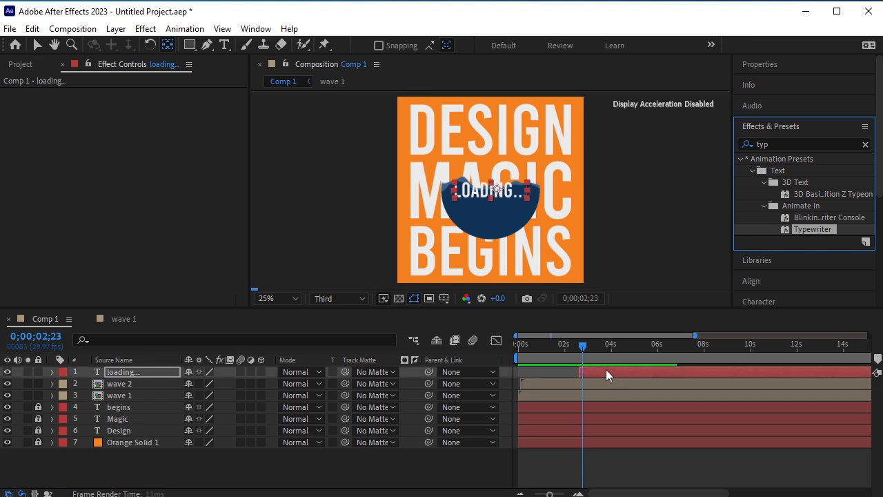
# Preview the typewriter animation and speed it up by moving its second Range Selector Start keyframe to about 3.9 seconds.
pyautogui.click(582, 348)
pyautogui.press('space')
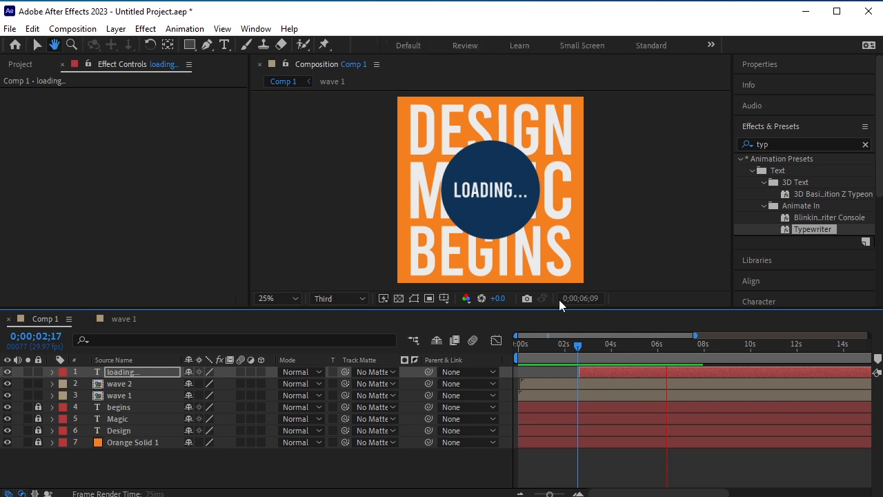
pyautogui.press('space')
pyautogui.press('u')
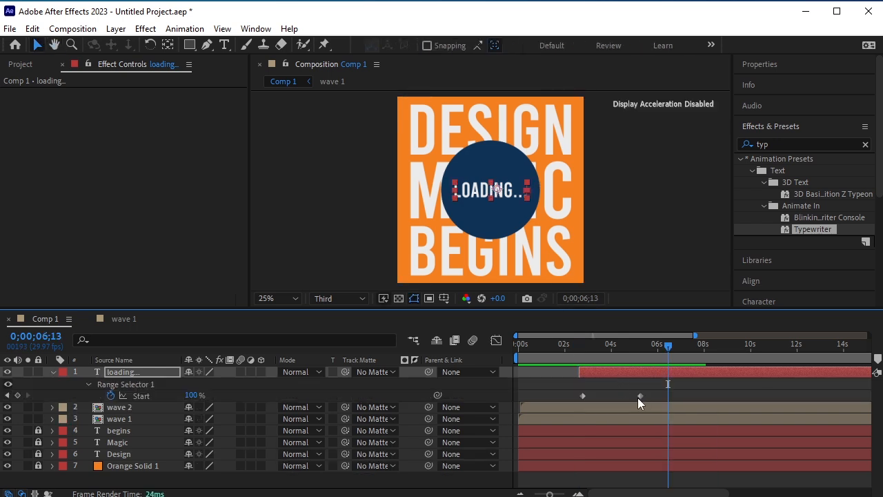
pyautogui.moveTo(641, 397); pyautogui.dragTo(607, 403)
pyautogui.click(53, 372)
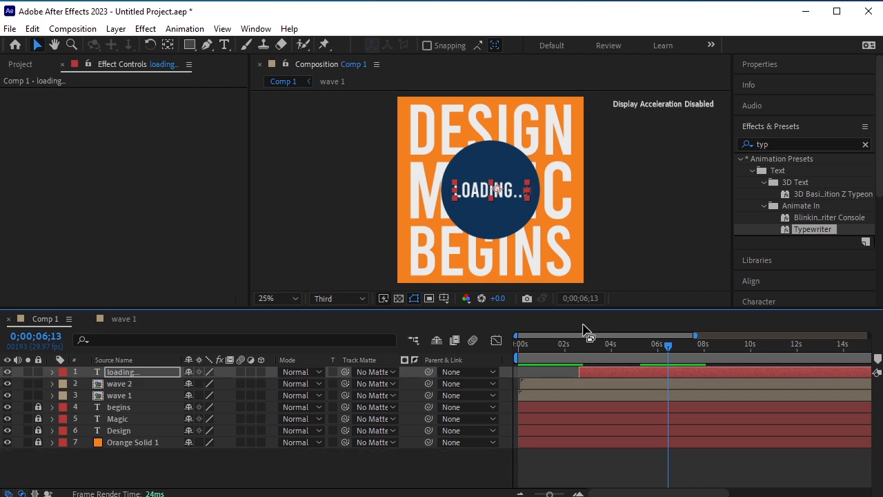
# Play back Comp 1 from the first frame, and leave the current time at 0;00;04;01.
pyautogui.moveTo(674, 342); pyautogui.dragTo(428, 377)
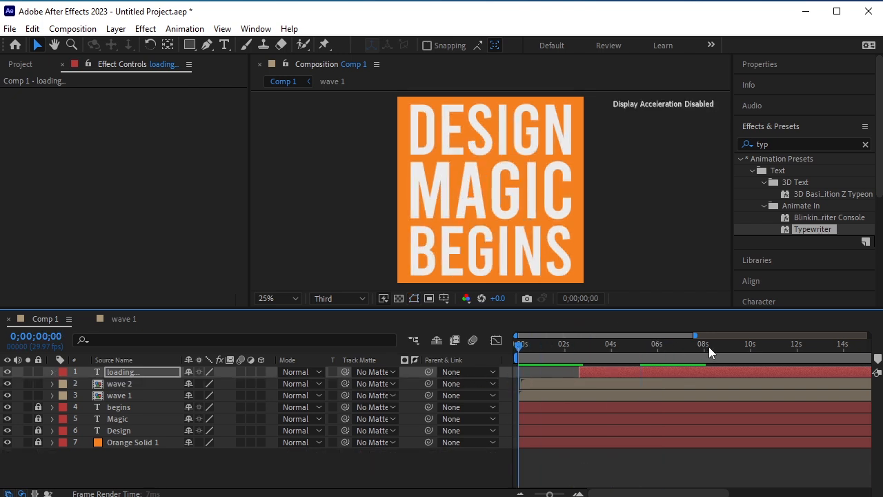
pyautogui.press('space')
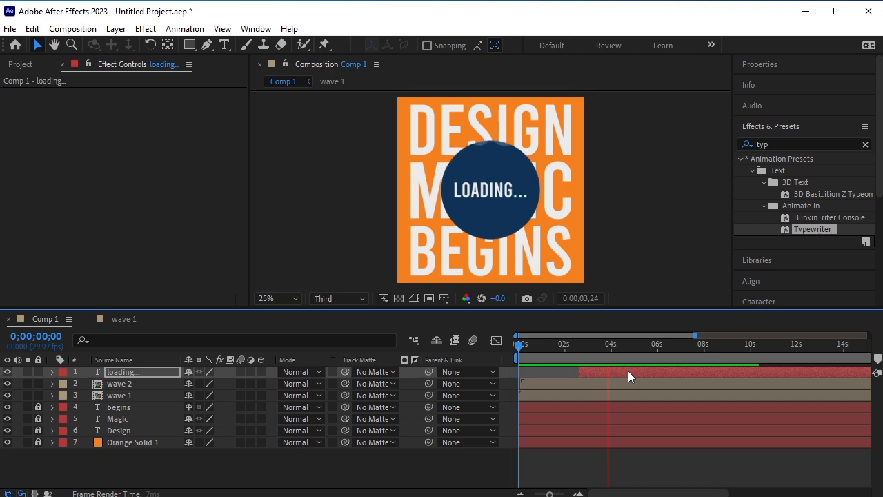
pyautogui.press('space')
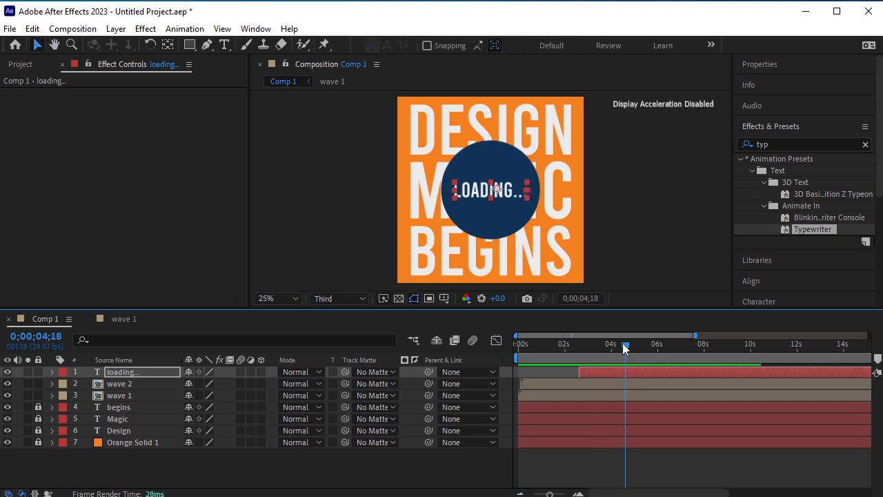
pyautogui.moveTo(622, 343)
pyautogui.mouseDown()
pyautogui.moveTo(601, 348)
pyautogui.moveTo(610, 349)
pyautogui.mouseUp()
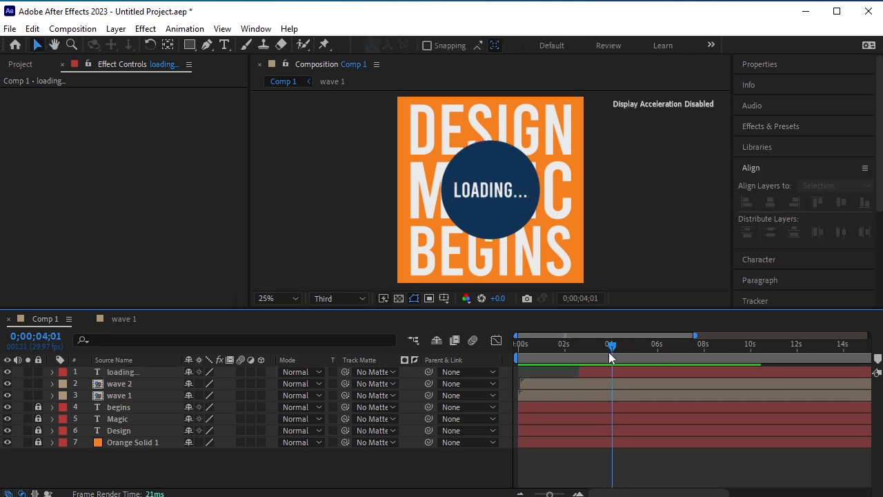
# Move the current time to 0;00;04;02.
pyautogui.moveTo(608, 352); pyautogui.dragTo(609, 352)
pyautogui.click(39, 406)
pyautogui.click(148, 407)
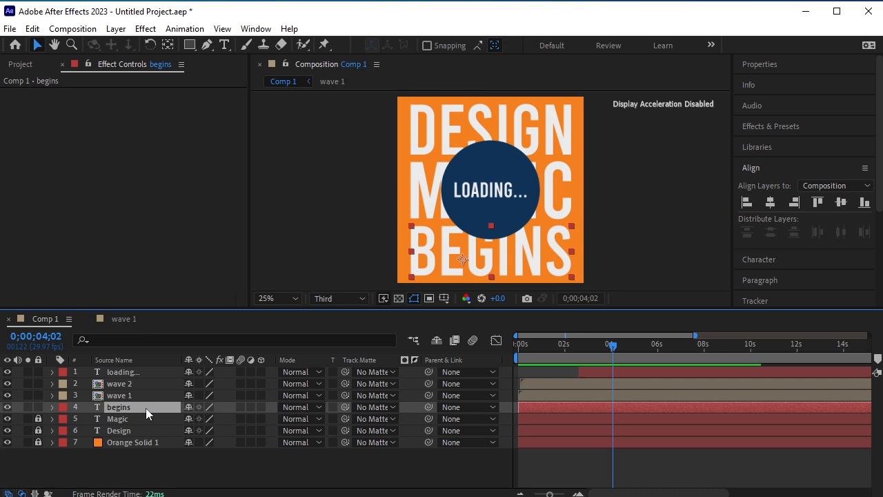
pyautogui.click(39, 406)
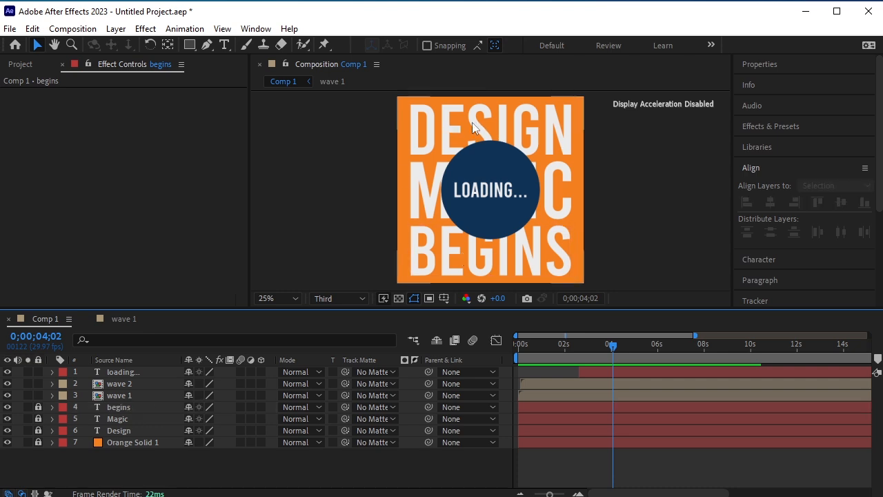
# Unlock the Design text layer and add an Opacity text animator to it, set to 0%.
pyautogui.click(39, 429)
pyautogui.click(131, 429)
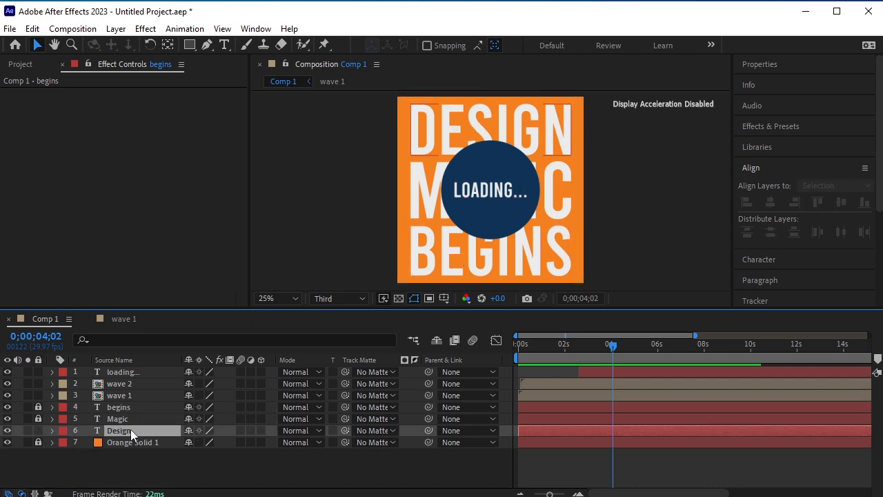
pyautogui.click(52, 430)
pyautogui.click(267, 443)
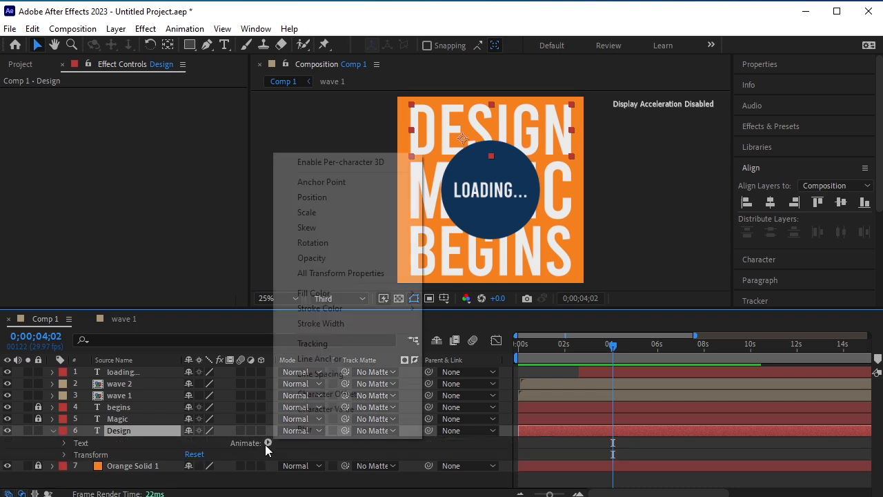
pyautogui.click(365, 261)
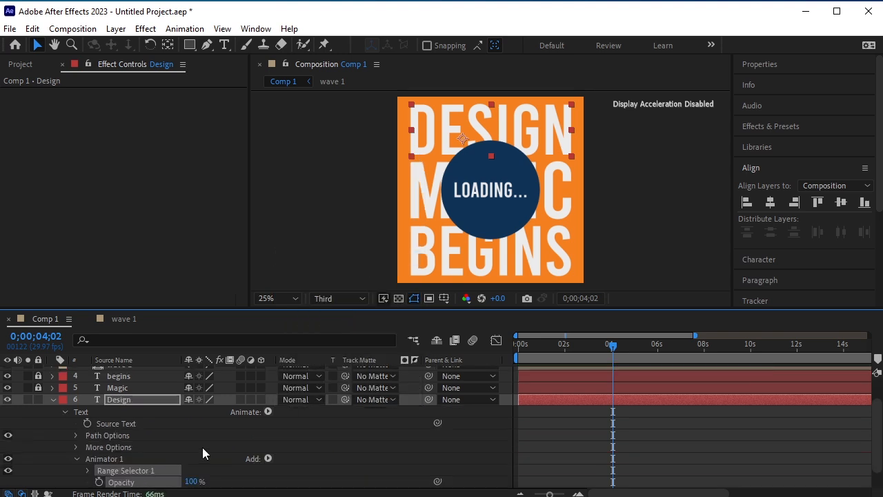
pyautogui.scroll(-1, 202, 447)
pyautogui.click(194, 459)
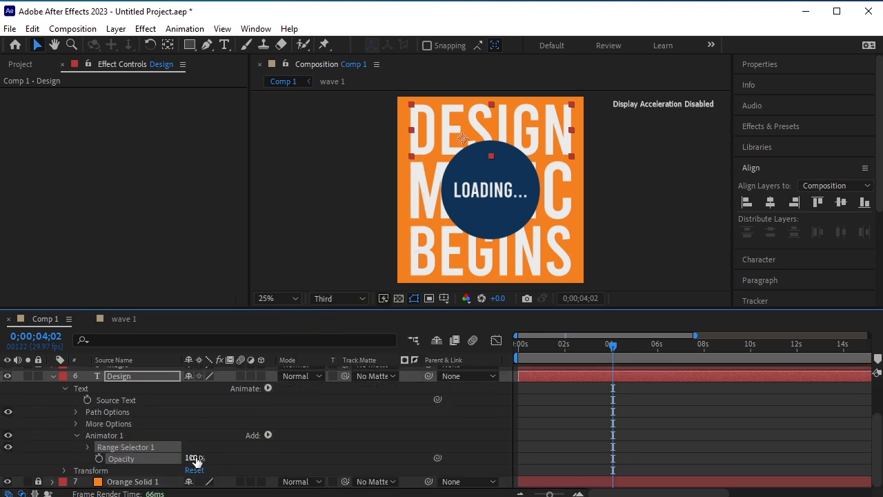
pyautogui.write('0')
pyautogui.press('Return')
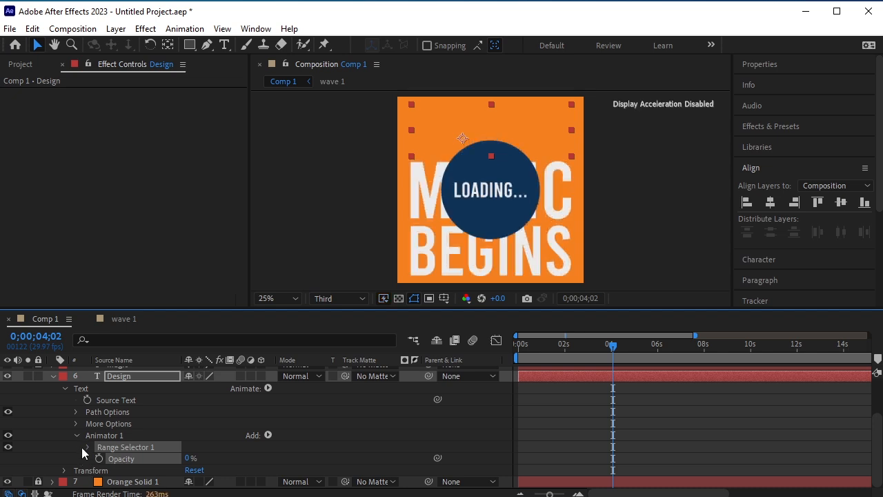
# Keyframe the Design animator's Range Selector Start at 100% at 0;00;04;02 and at 0% on the first frame.
pyautogui.click(87, 447)
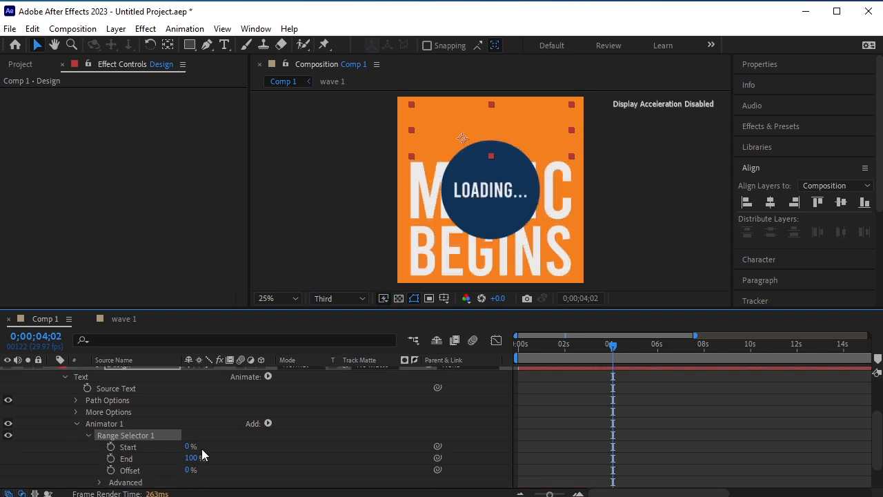
pyautogui.scroll(-3, 427, 378)
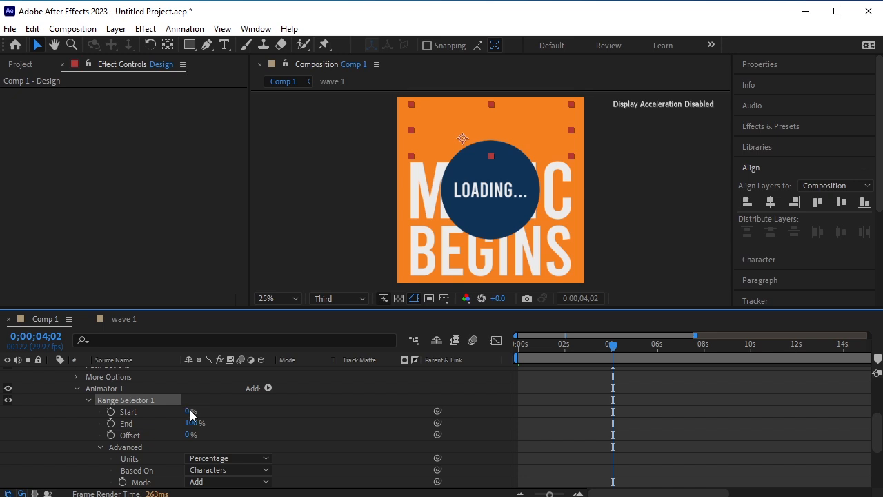
pyautogui.moveTo(189, 414); pyautogui.dragTo(299, 412)
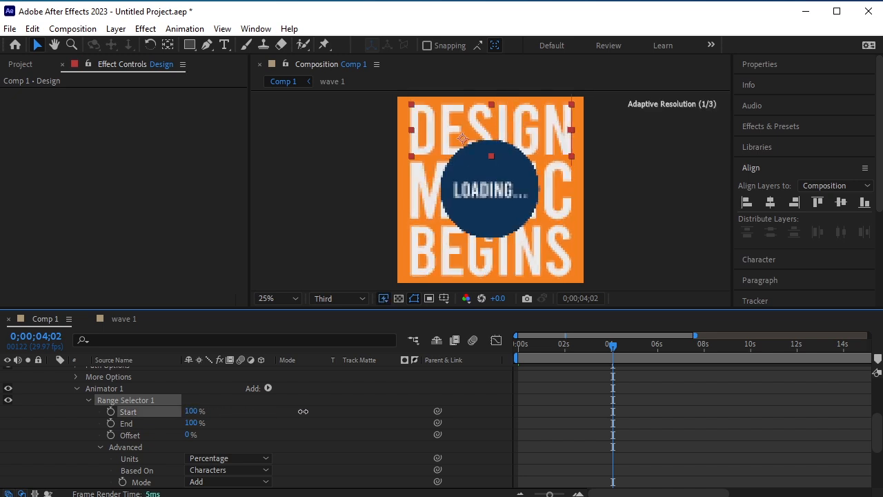
pyautogui.click(111, 412)
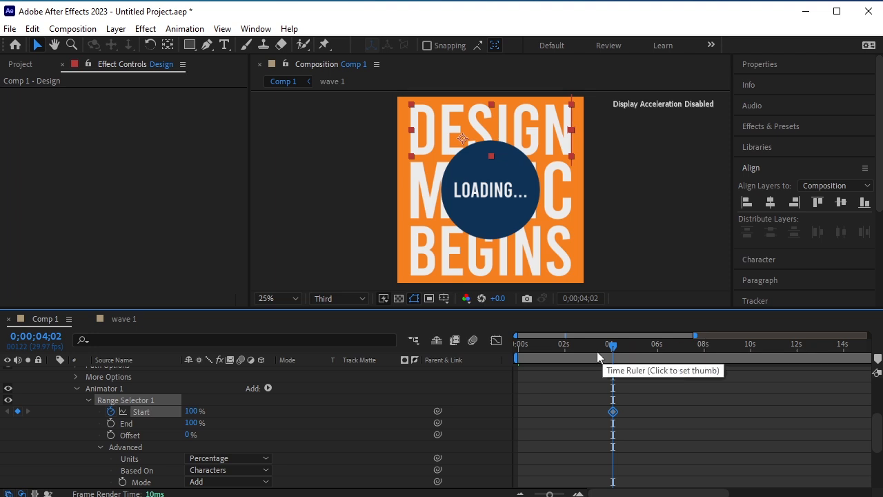
pyautogui.moveTo(612, 344); pyautogui.dragTo(436, 373)
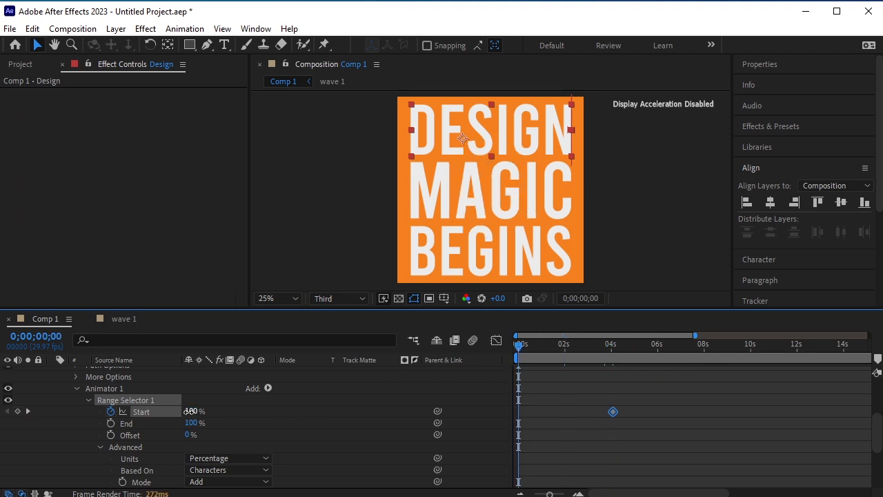
pyautogui.moveTo(191, 411); pyautogui.dragTo(86, 416)
# Turn on Randomize Order in the advanced options of the Design layer's range selector.
pyautogui.click(100, 447)
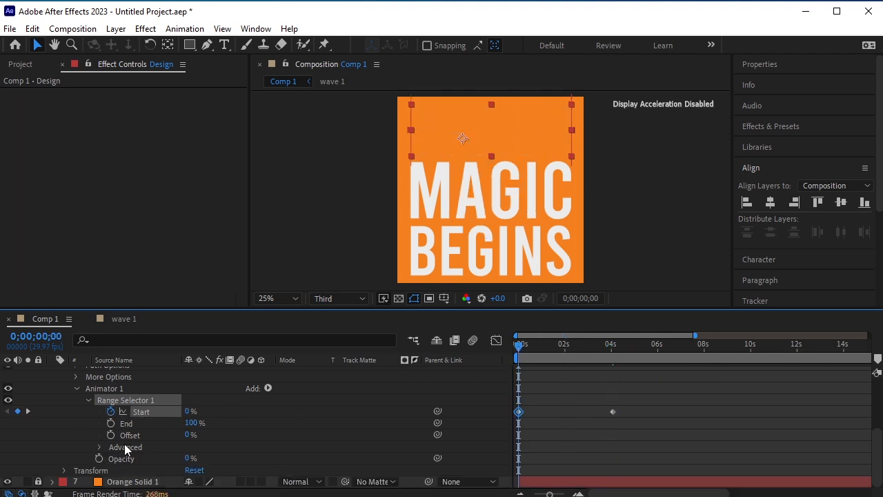
pyautogui.click(100, 447)
pyautogui.scroll(-2, 182, 426)
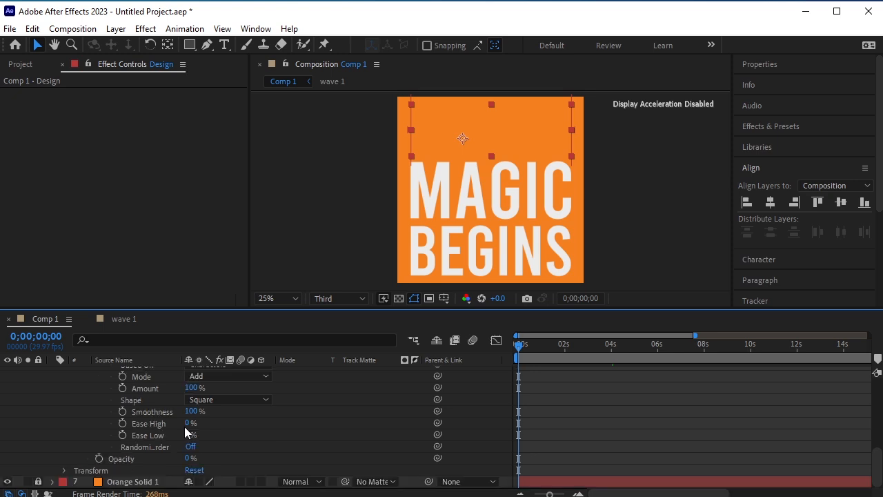
pyautogui.click(199, 446)
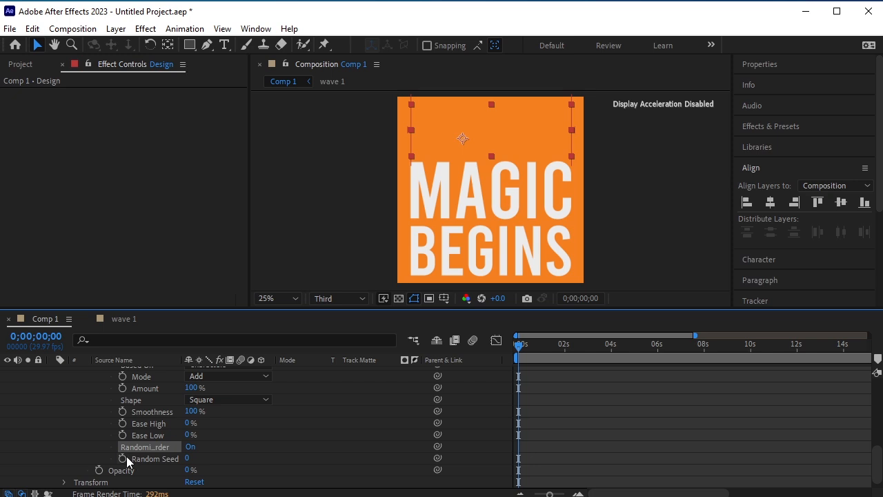
# Keyframe the Design range selector's Random Seed from 0 on the first frame to 32 at 0;00;04;02.
pyautogui.scroll(3, 69, 442)
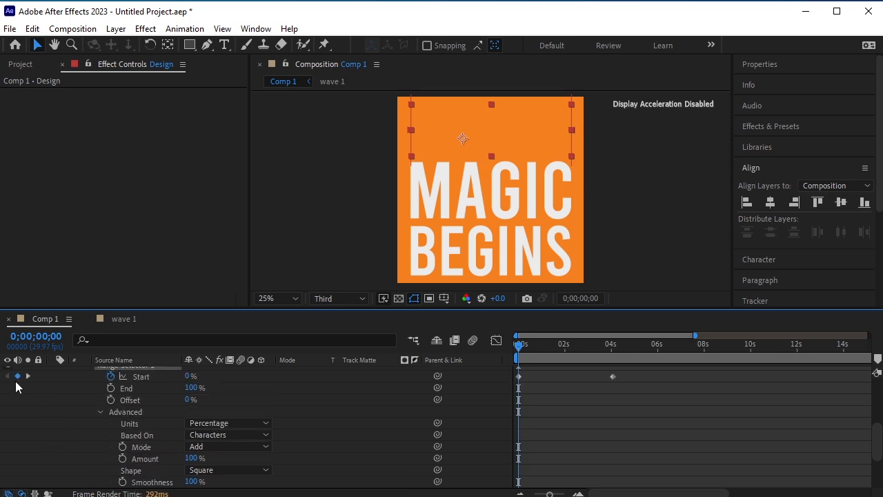
pyautogui.click(28, 376)
pyautogui.scroll(-3, 227, 450)
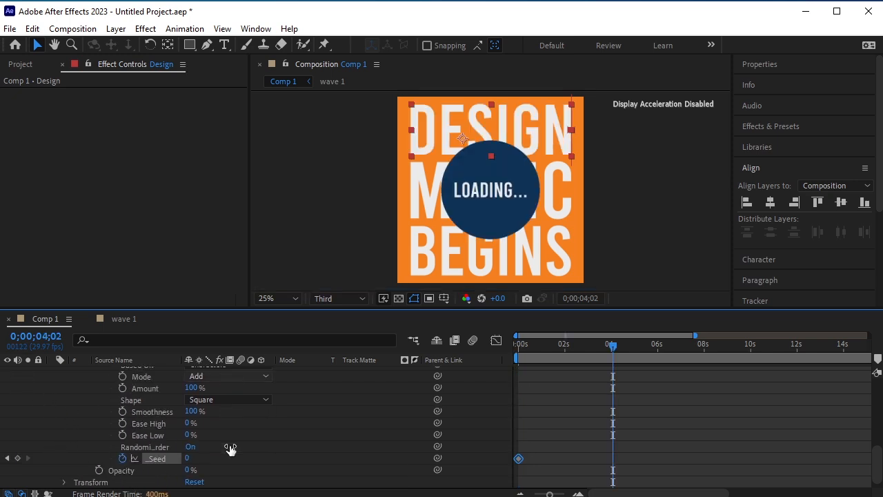
pyautogui.moveTo(187, 458); pyautogui.dragTo(214, 457)
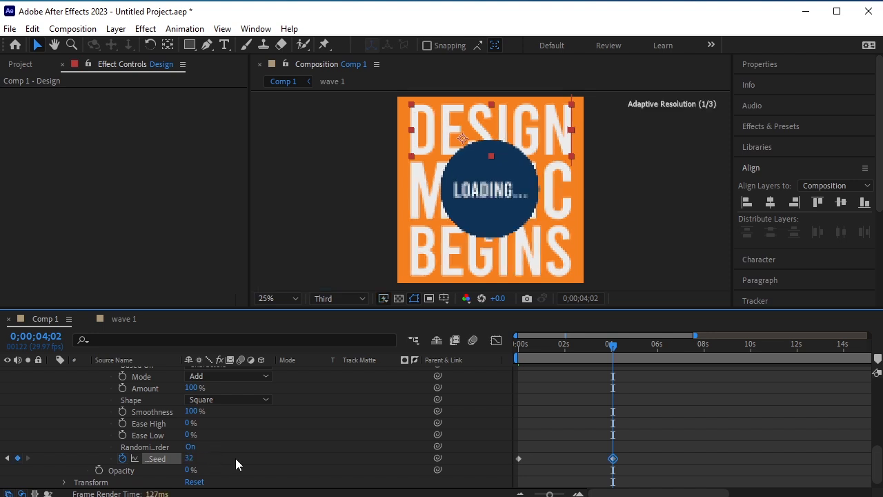
# Play back Comp 1 from the first frame to check the random letter animation on DESIGN.
pyautogui.moveTo(618, 350); pyautogui.dragTo(465, 371)
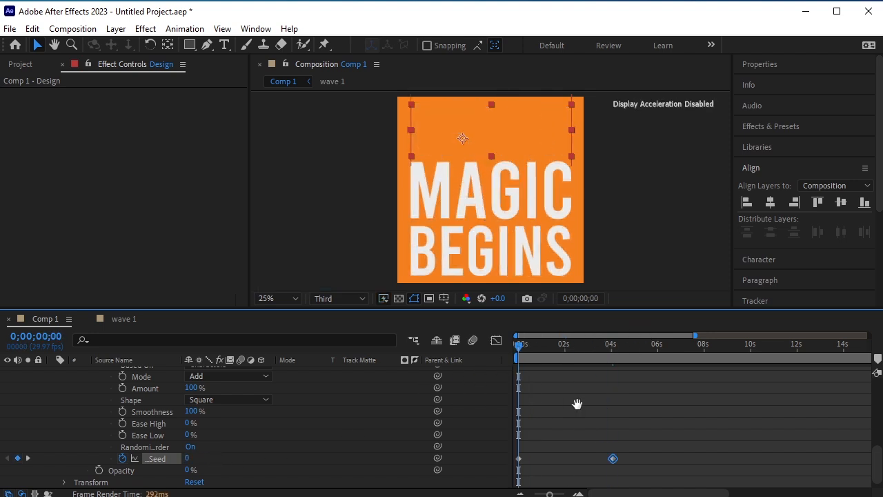
pyautogui.press('space')
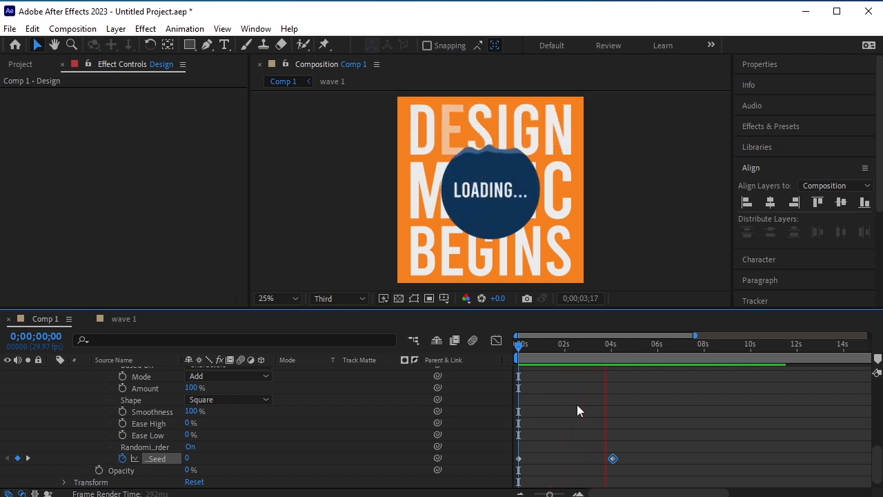
pyautogui.press('space')
# Keyframe the Design layer's Transform Opacity at 100% at both 0;00;04;03 and 0;00;04;08.
pyautogui.moveTo(624, 347); pyautogui.dragTo(617, 383)
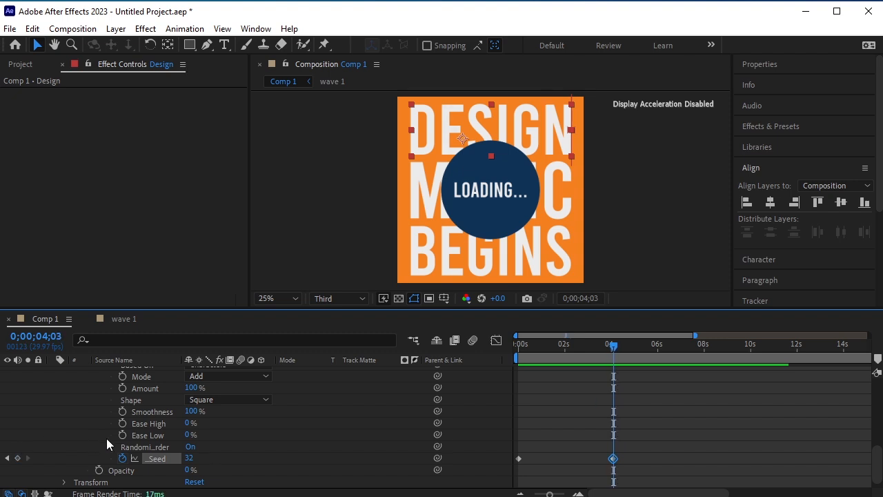
pyautogui.scroll(-1, 226, 454)
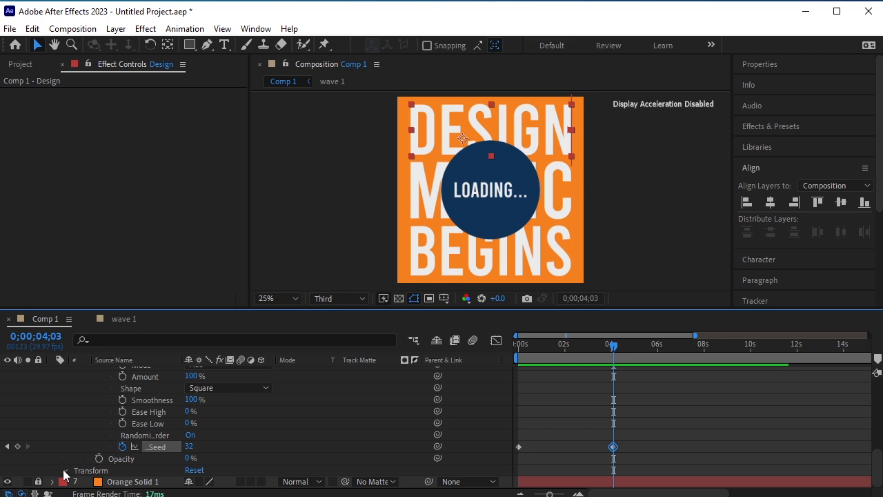
pyautogui.click(64, 470)
pyautogui.scroll(-3, 75, 469)
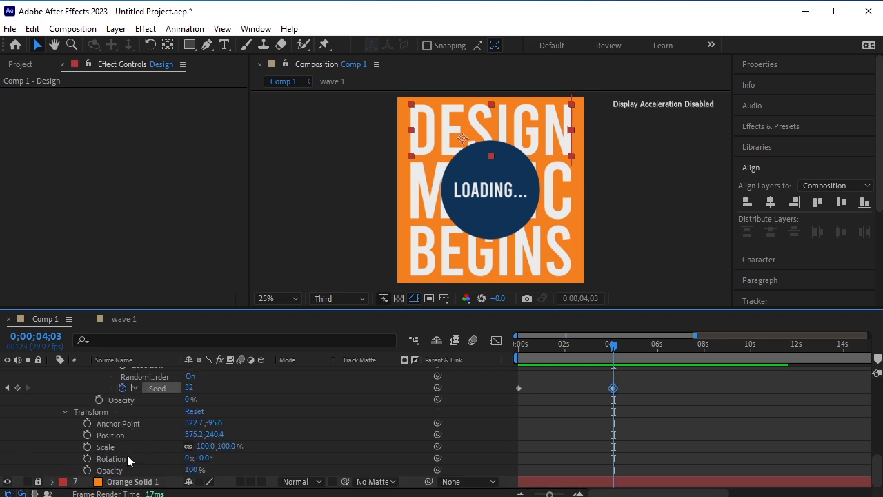
pyautogui.click(87, 470)
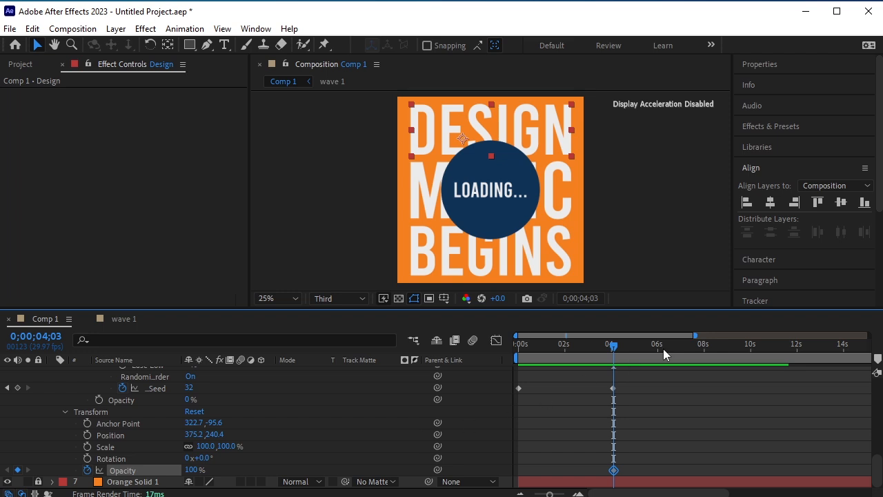
pyautogui.press('pagedown')
pyautogui.press('pagedown')
pyautogui.press('pagedown')
pyautogui.press('pagedown')
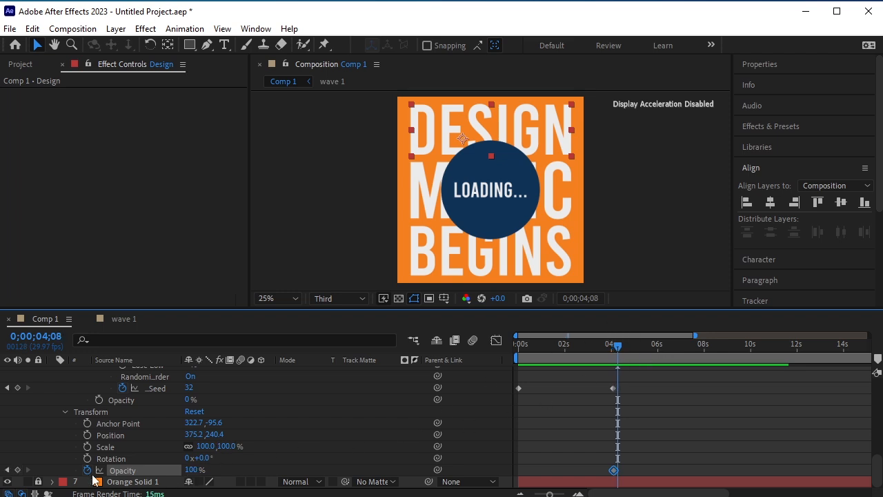
pyautogui.click(17, 470)
# Return to 0;00;04;03 and set the Design layer's Transform Opacity to 14% there.
pyautogui.press('pageup')
pyautogui.press('pageup')
pyautogui.press('pageup')
pyautogui.press('pageup')
pyautogui.press('pageup')
pyautogui.moveTo(189, 470); pyautogui.dragTo(155, 493)
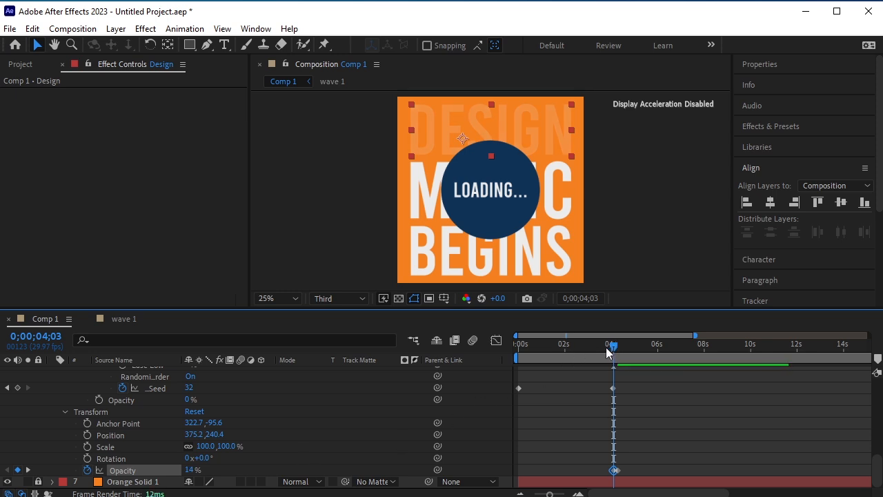
# Preview the Design layer's opacity change from the first frame and stop at 0;00;03;29.
pyautogui.moveTo(605, 347); pyautogui.dragTo(469, 368)
pyautogui.press('space')
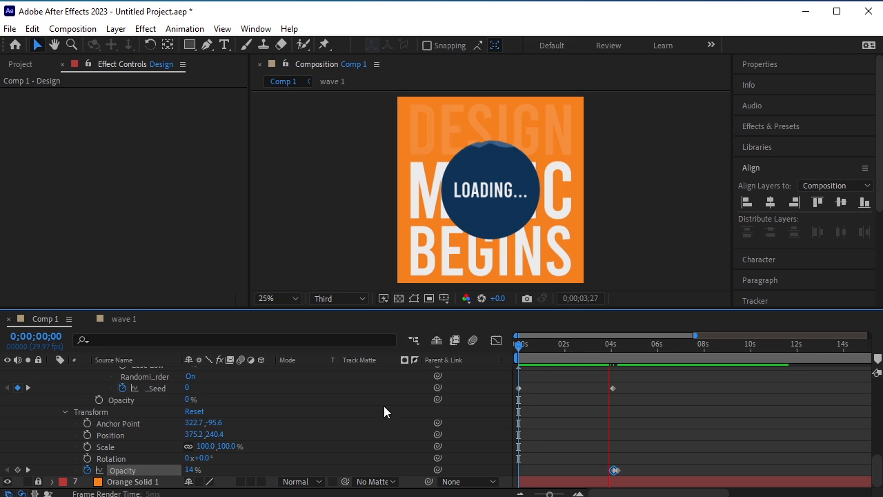
pyautogui.press('space')
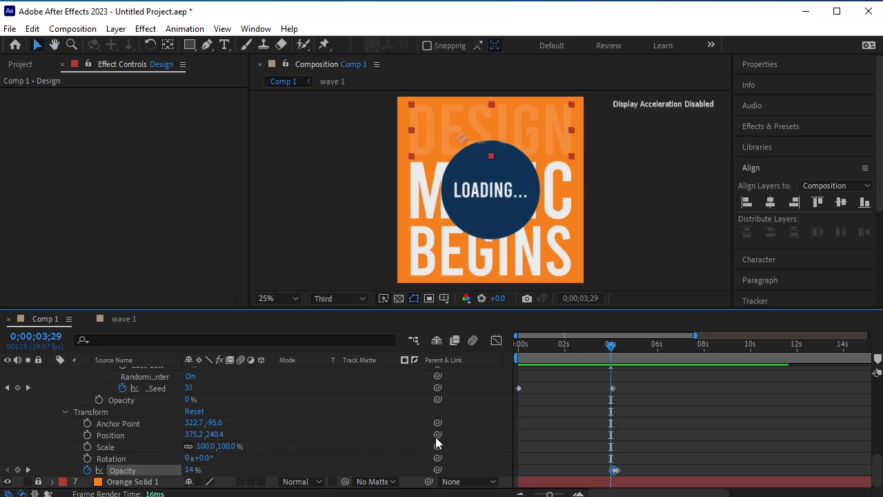
# Collapse all of the Design layer's properties in the timeline and deselect the layer.
pyautogui.scroll(6, 164, 424)
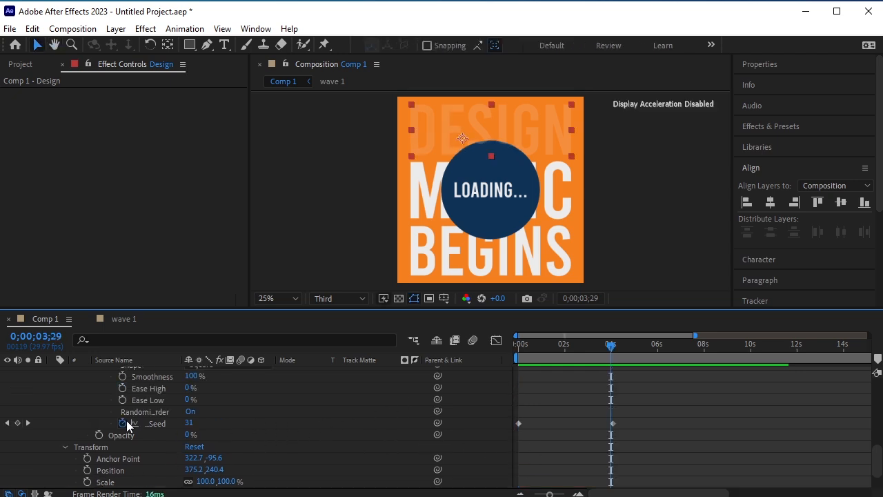
pyautogui.scroll(3, 165, 420)
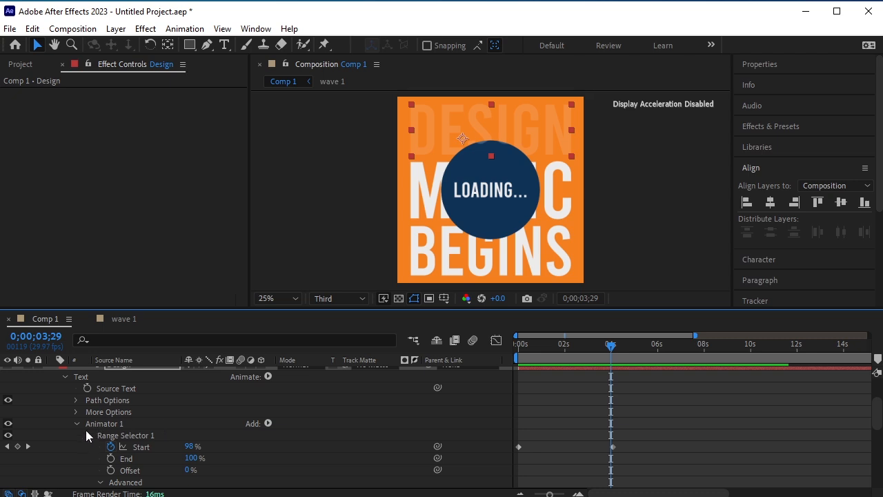
pyautogui.scroll(2, 68, 416)
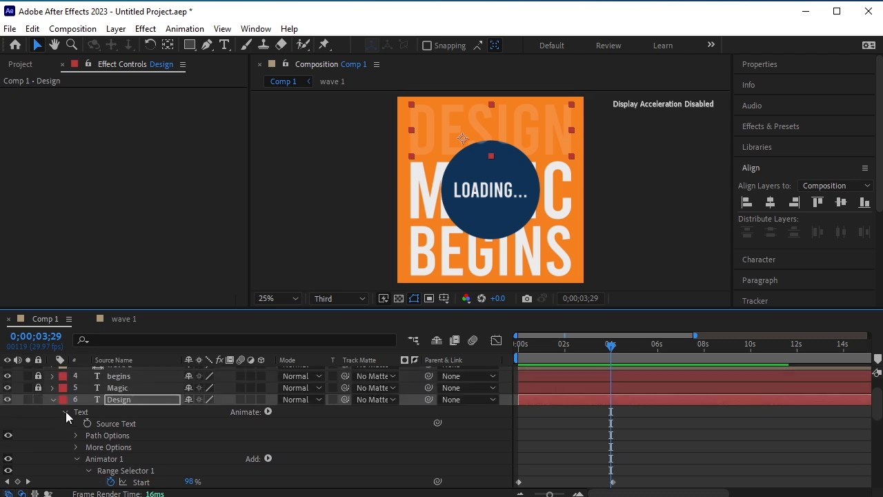
pyautogui.click(65, 412)
pyautogui.click(53, 400)
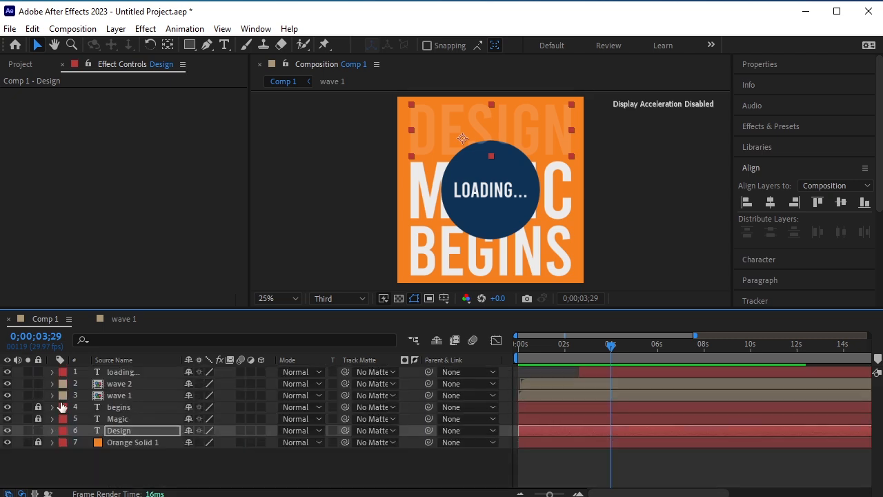
pyautogui.keyDown('ctrl'); pyautogui.click(140, 429); pyautogui.keyUp('ctrl')
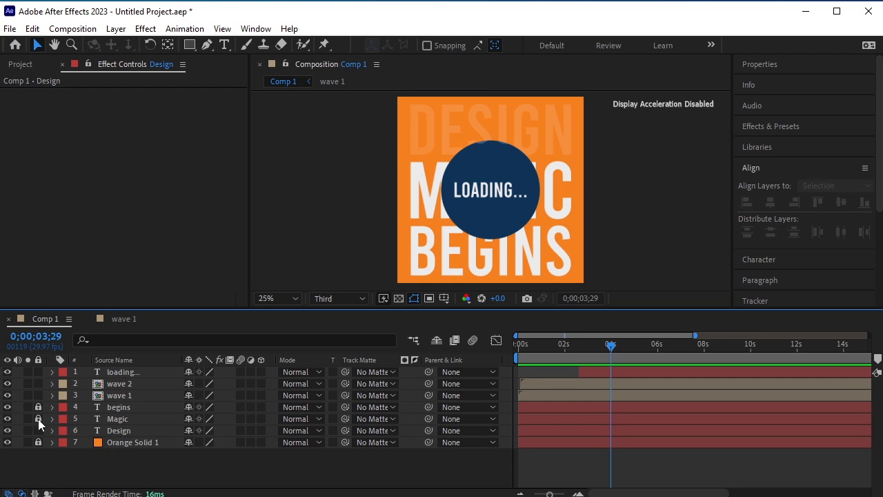
# Unlock the Magic layer, go to the first frame and add an Opacity text animator set to 0%.
pyautogui.click(38, 418)
pyautogui.click(104, 418)
pyautogui.press('Home')
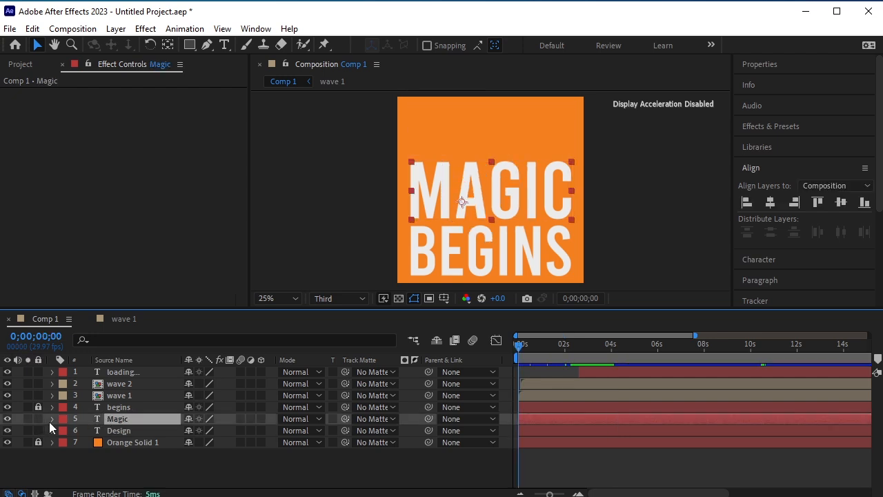
pyautogui.click(52, 419)
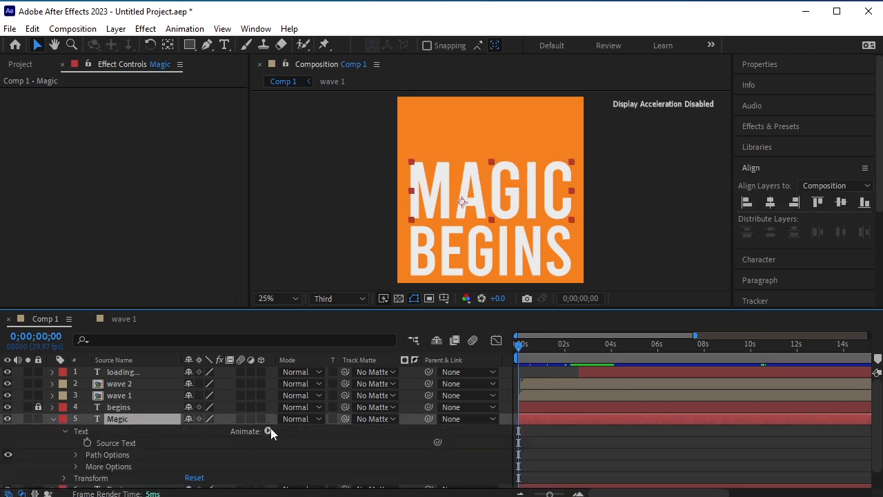
pyautogui.click(269, 431)
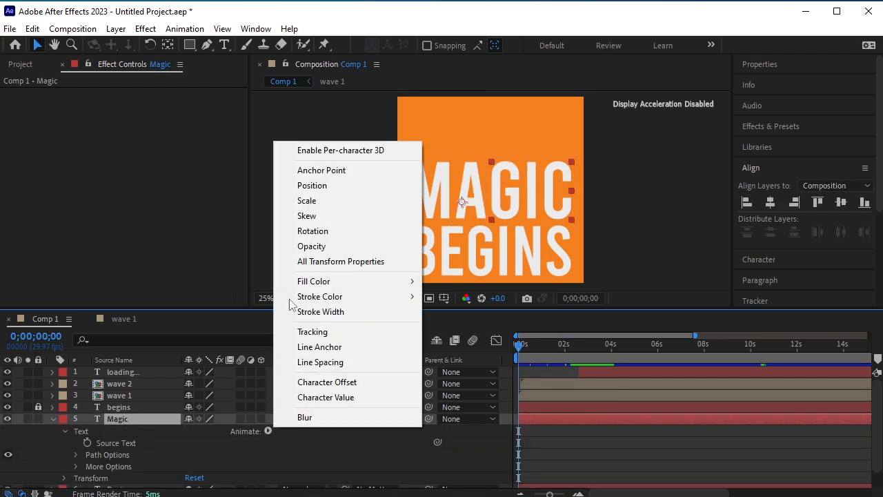
pyautogui.click(327, 245)
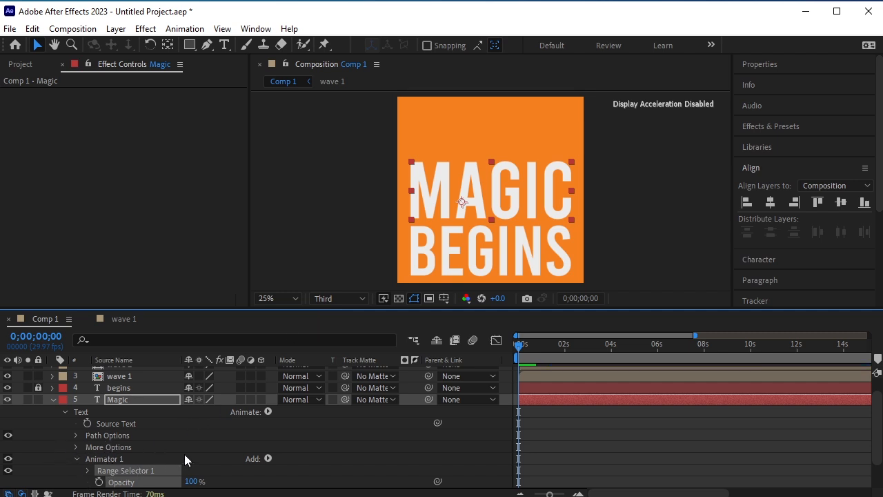
pyautogui.scroll(-2, 142, 476)
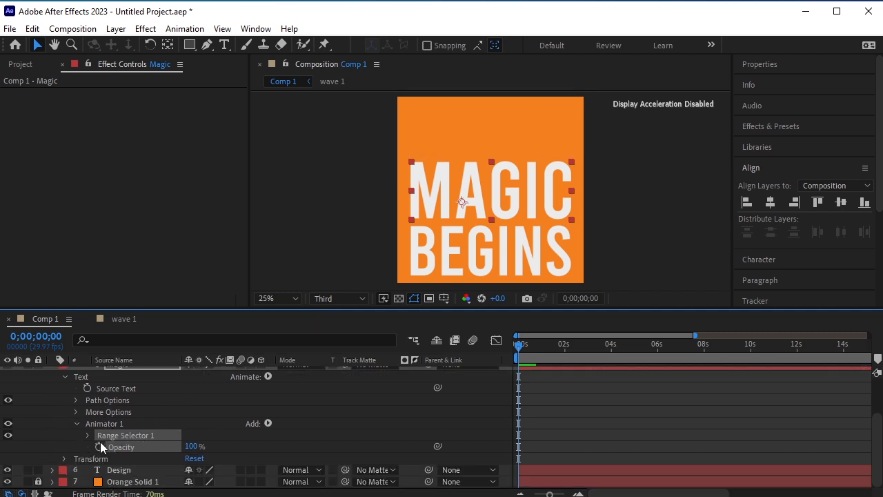
pyautogui.moveTo(194, 446); pyautogui.dragTo(176, 449)
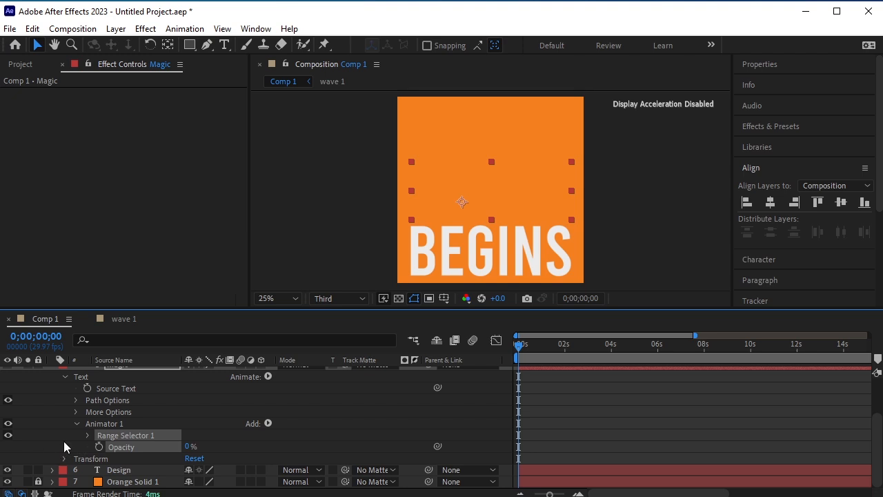
# Keyframe the Magic layer's Range Selector Start at 0% on 0;00;00;00 and 100% on 0;00;04;02.
pyautogui.click(87, 434)
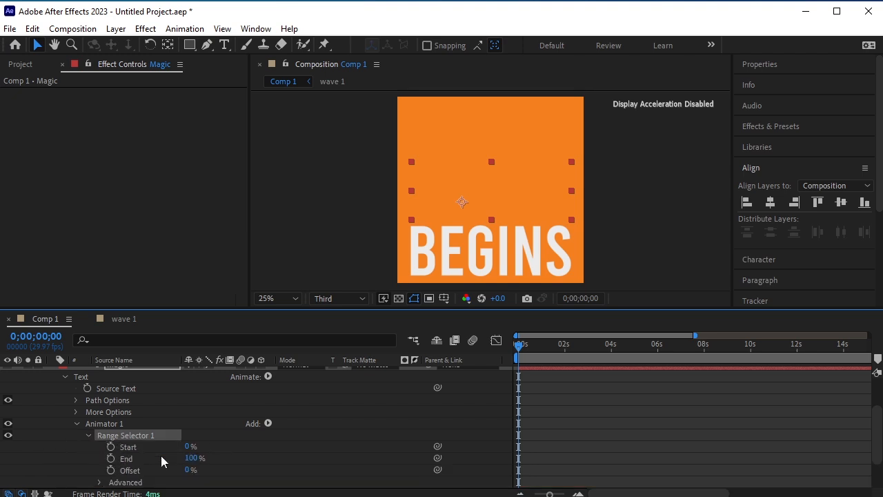
pyautogui.click(111, 446)
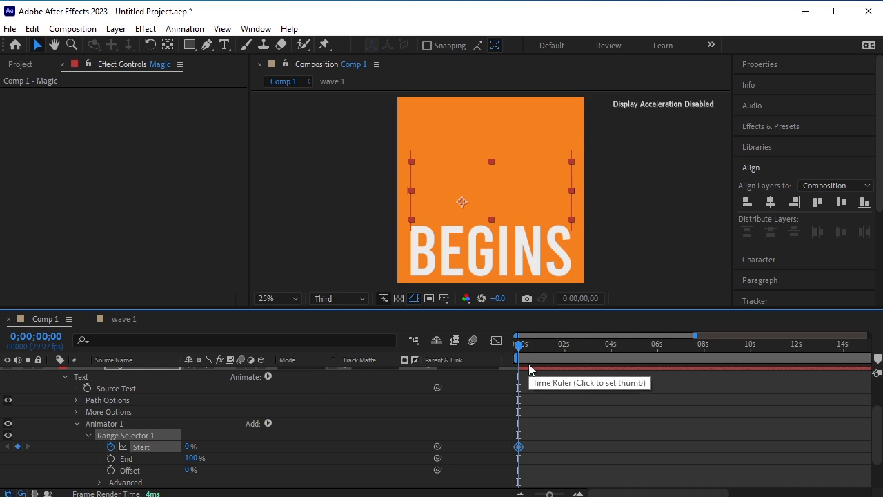
pyautogui.scroll(-3, 87, 462)
pyautogui.click(119, 480)
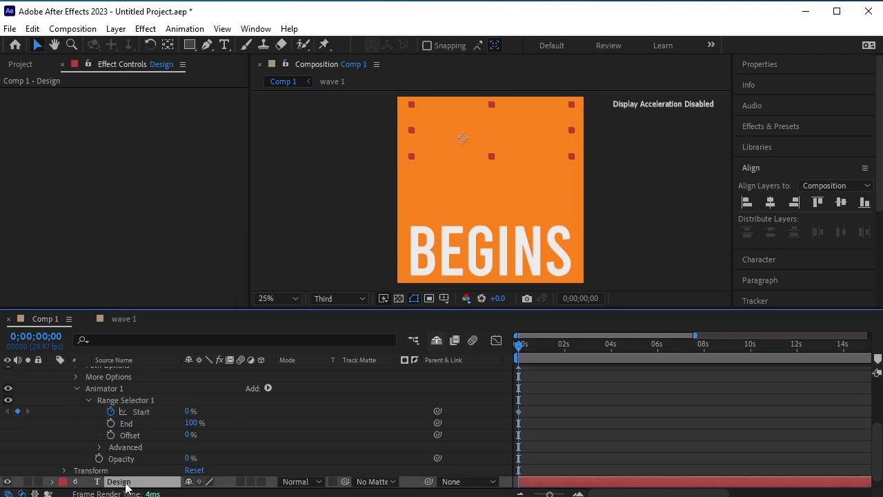
pyautogui.press('u')
pyautogui.click(28, 481)
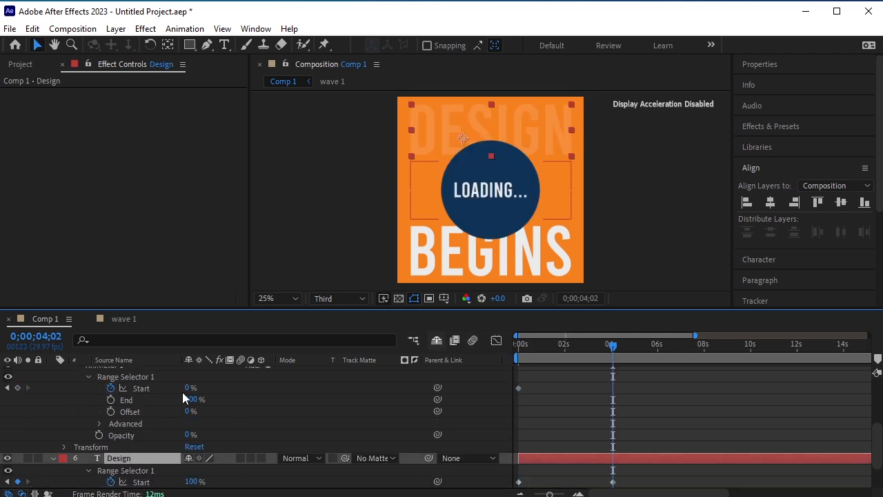
pyautogui.scroll(1, 207, 417)
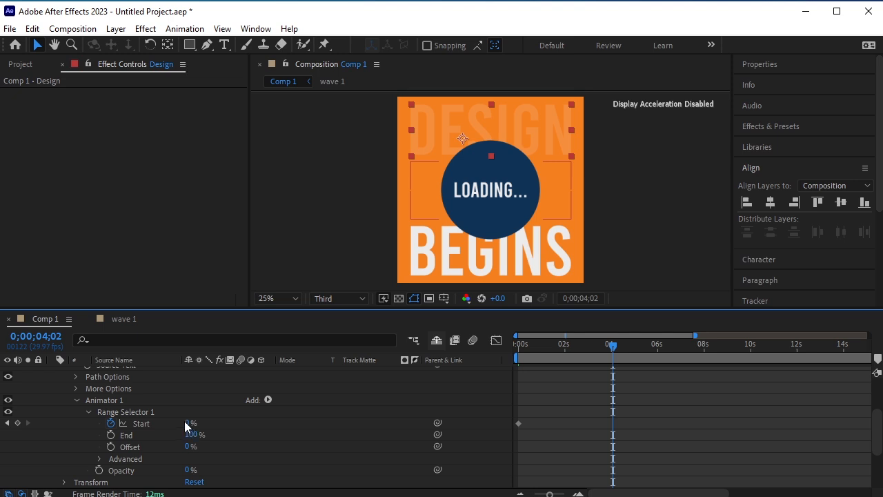
pyautogui.moveTo(187, 424); pyautogui.dragTo(337, 416)
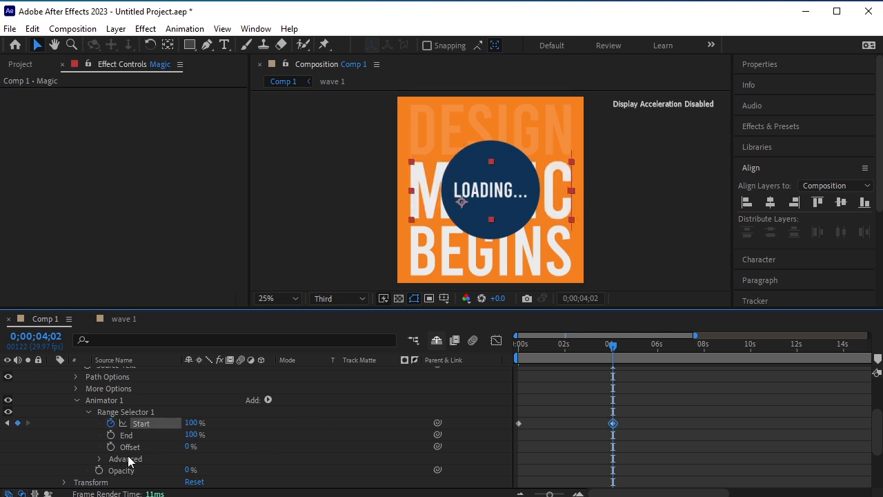
# Turn on Randomize Order in the Magic layer's Range Selector and set its Random Seed to 30.
pyautogui.click(99, 458)
pyautogui.scroll(-5, 183, 438)
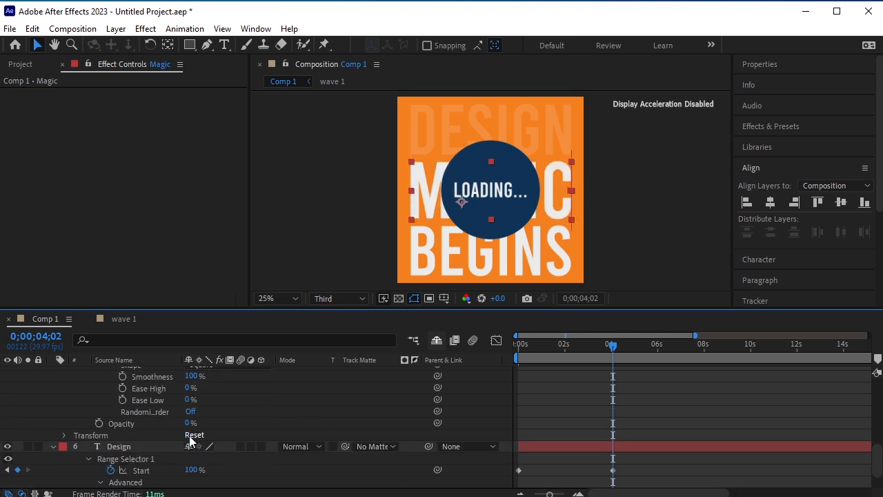
pyautogui.click(189, 412)
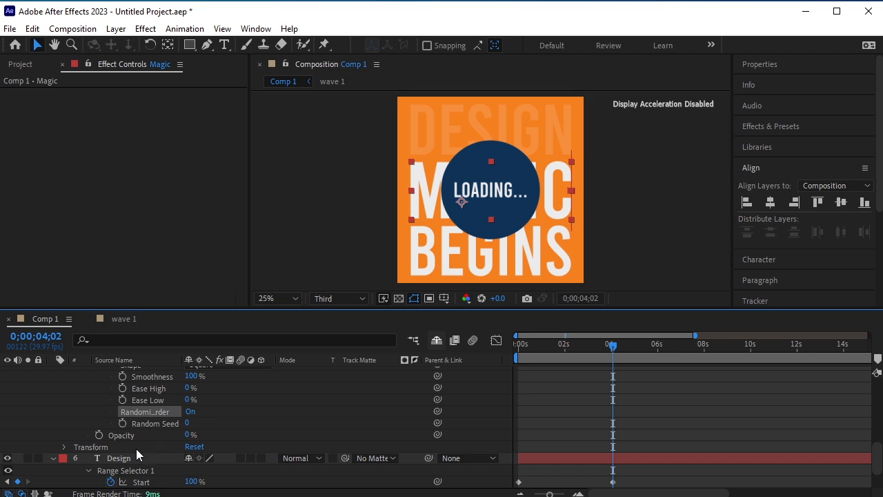
pyautogui.scroll(-1, 185, 439)
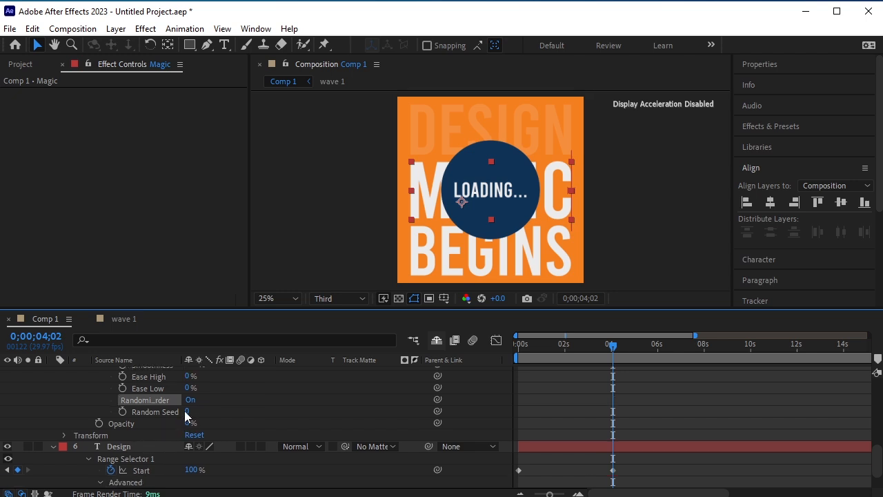
pyautogui.click(189, 412)
pyautogui.write('30')
pyautogui.press('Return')
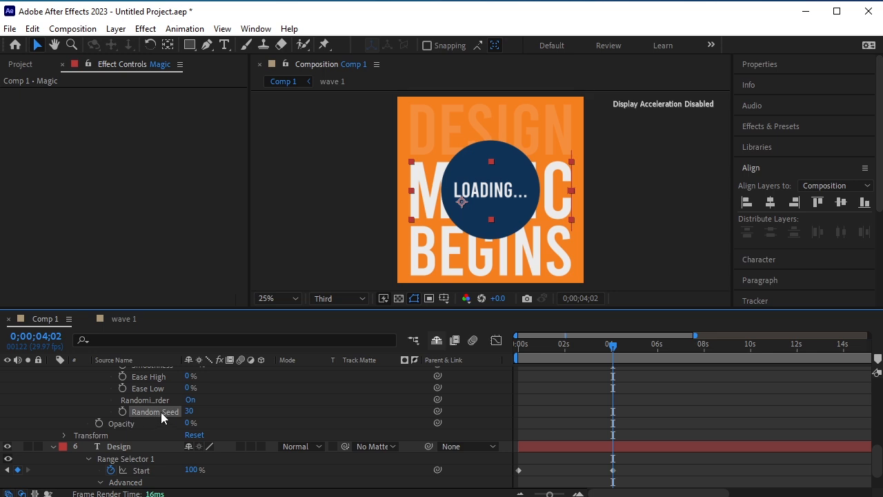
# Keyframe the Magic layer's Random Seed at 0;00;04;02 and set it to 0 there.
pyautogui.click(123, 411)
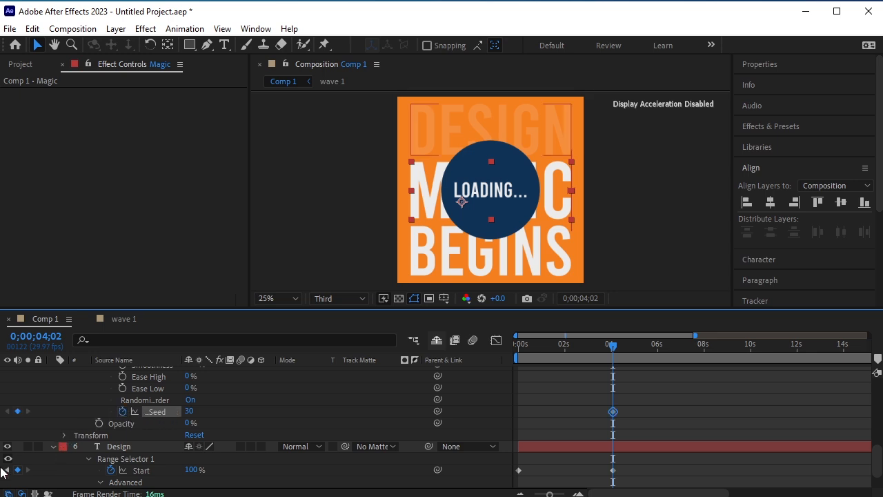
pyautogui.click(3, 468)
pyautogui.click(190, 413)
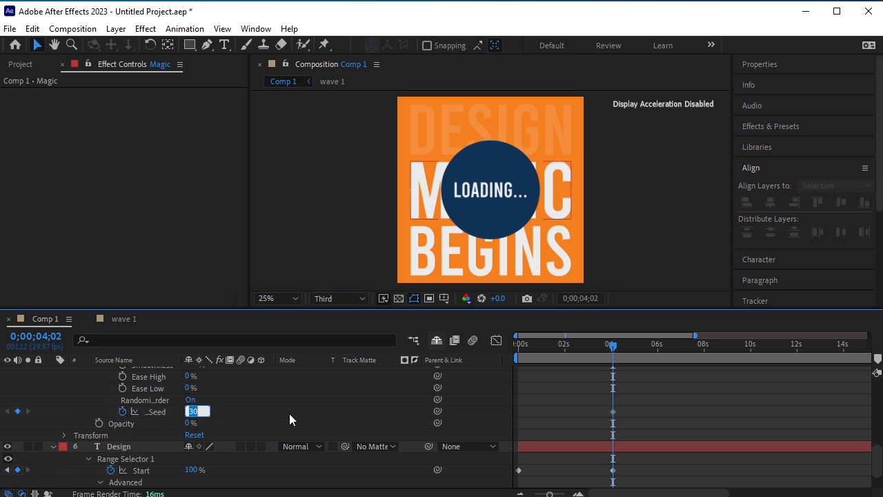
pyautogui.write('0')
pyautogui.press('Return')
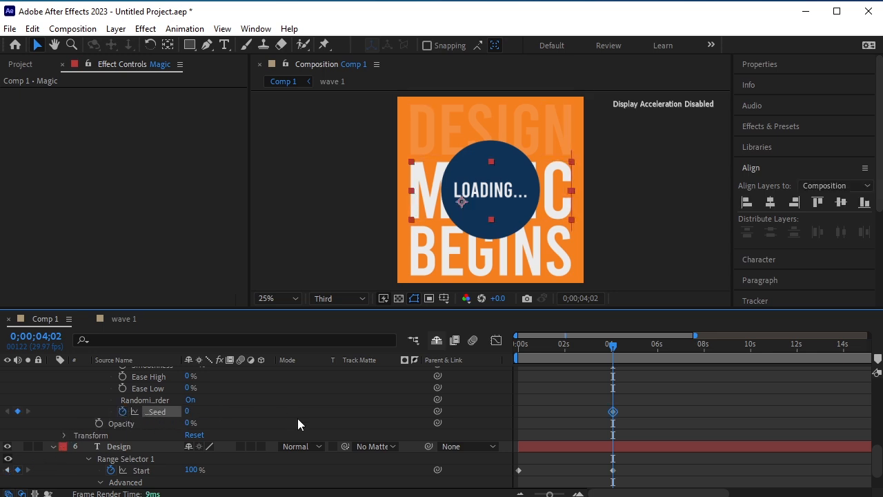
# Keyframe the Magic layer's Transform Opacity at 0;00;04;02 with a value of 14%.
pyautogui.click(64, 435)
pyautogui.scroll(-1, 66, 434)
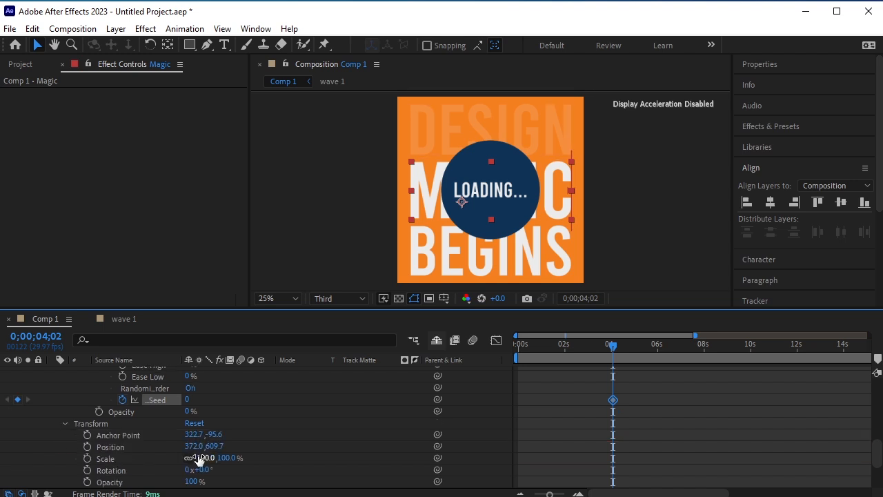
pyautogui.scroll(-3, 202, 455)
pyautogui.click(87, 446)
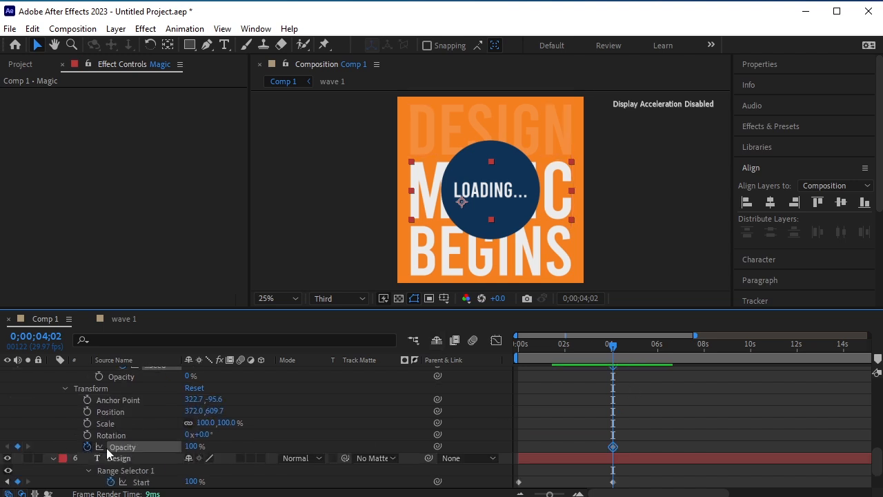
pyautogui.click(192, 445)
pyautogui.write('14')
pyautogui.press('Return')
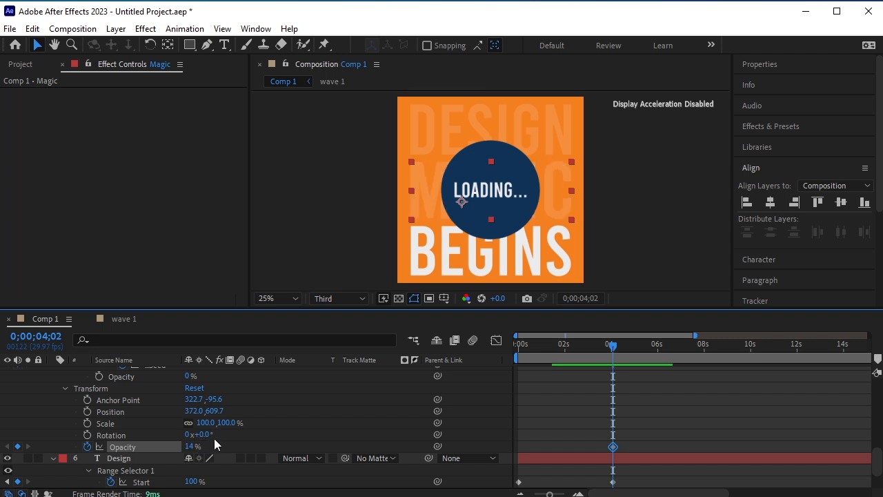
# Advance five frames to 0;00;04;07 and set the Magic layer's Transform Opacity to 100%.
pyautogui.press('pagedown')
pyautogui.press('pagedown')
pyautogui.press('pagedown')
pyautogui.press('pagedown')
pyautogui.press('pagedown')
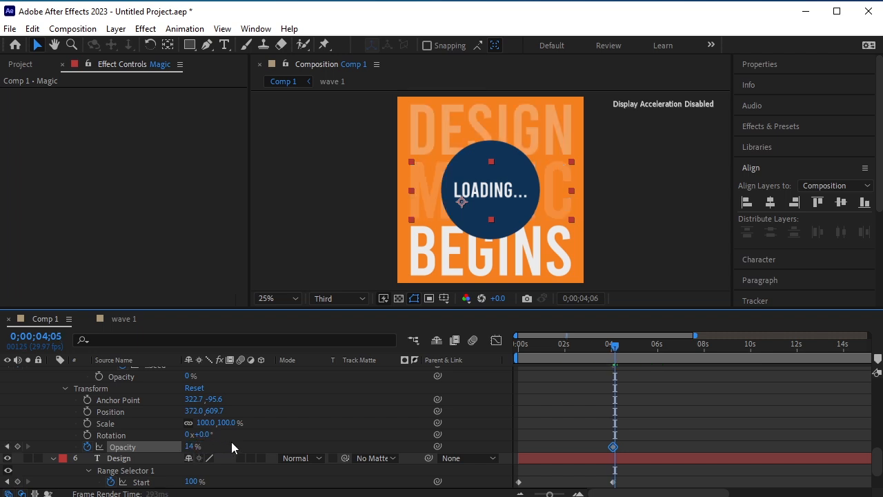
pyautogui.click(192, 446)
pyautogui.write('100')
pyautogui.press('Return')
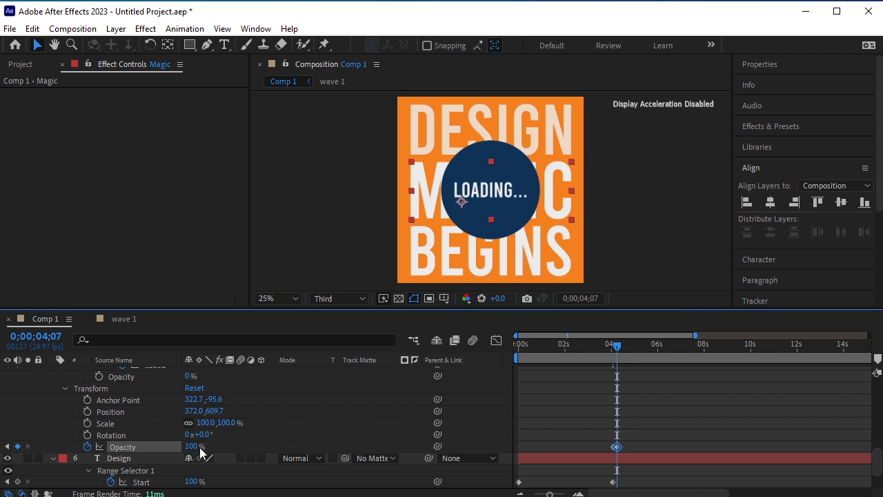
# Return to the Magic layer's 14% opacity keyframe at 0;00;04;02 and collapse the layer's properties.
pyautogui.click(7, 447)
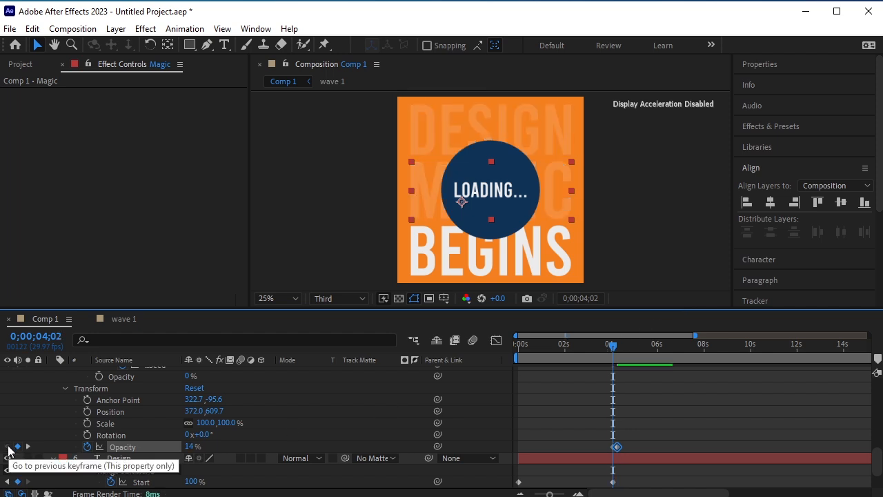
pyautogui.scroll(6, 98, 441)
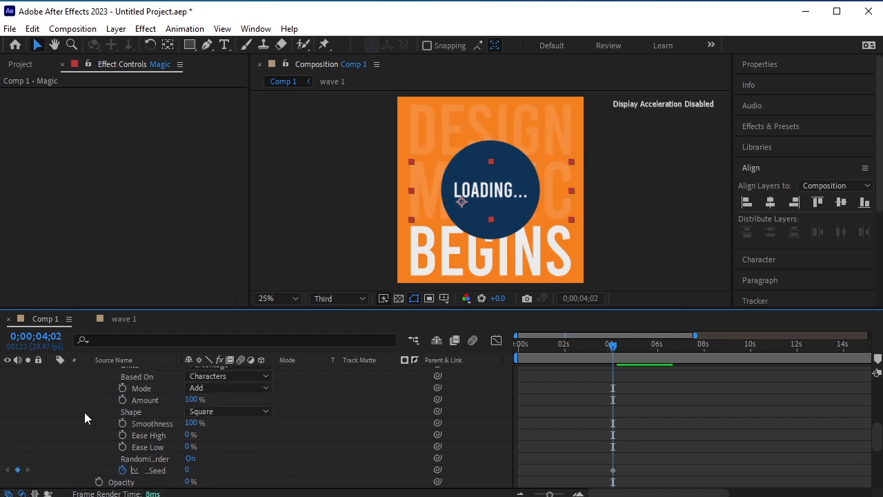
pyautogui.scroll(3, 83, 412)
pyautogui.click(52, 375)
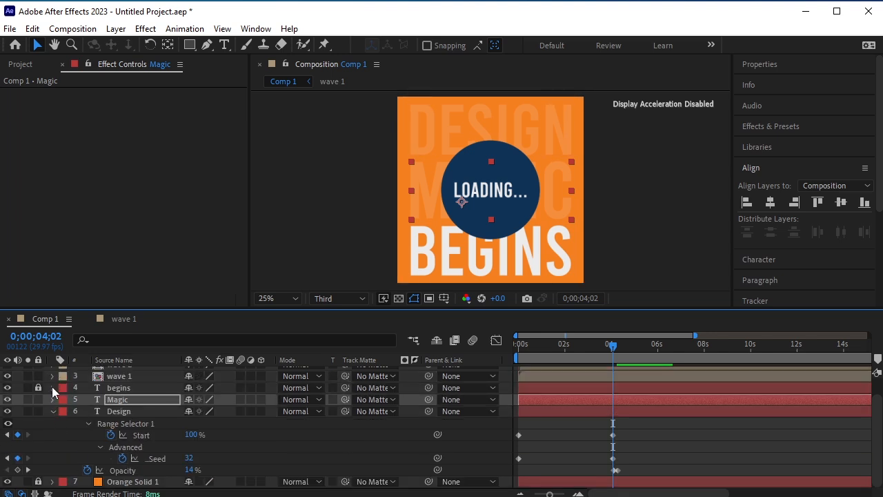
# Unlock the begins layer and add an Opacity text animator set to 0%.
pyautogui.click(38, 387)
pyautogui.click(115, 388)
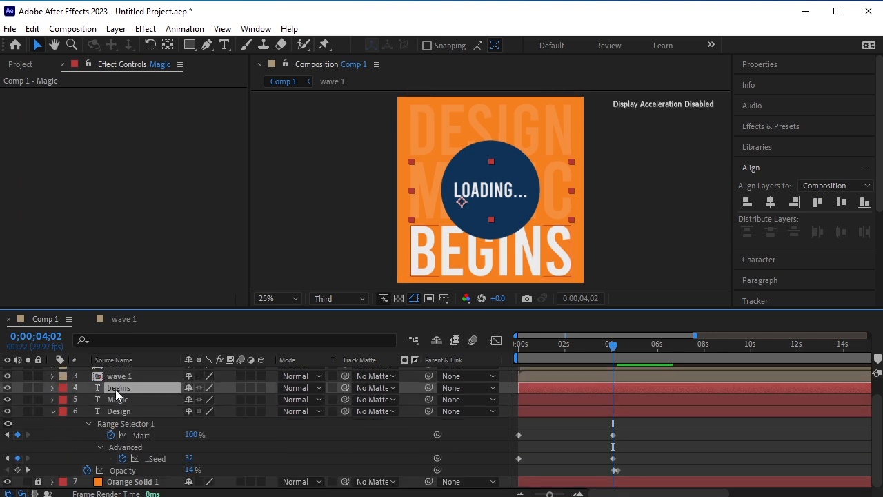
pyautogui.click(51, 388)
pyautogui.click(268, 400)
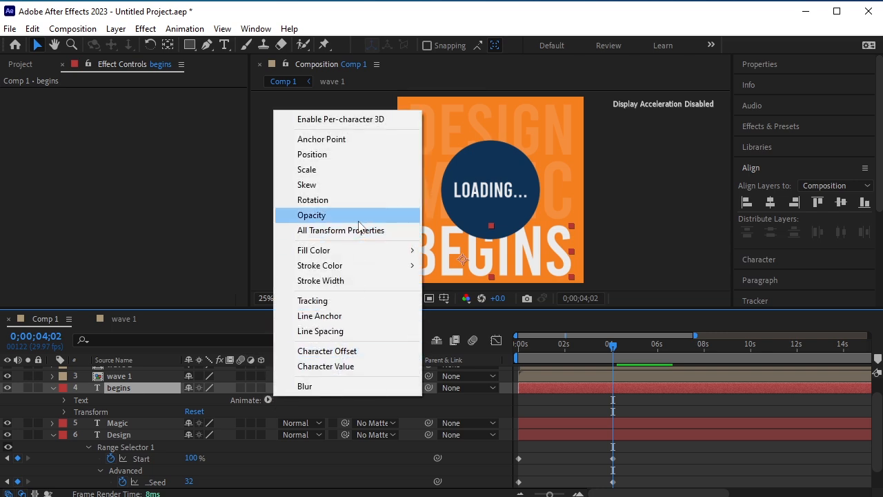
pyautogui.click(312, 215)
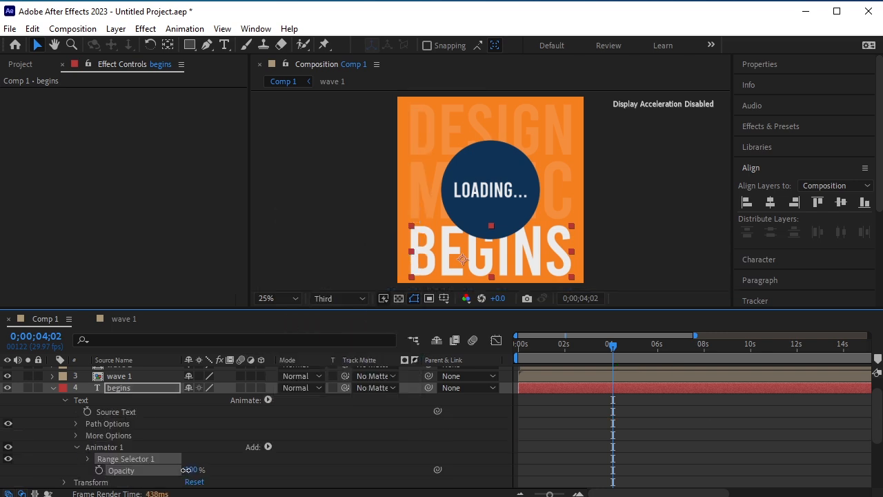
pyautogui.moveTo(190, 470); pyautogui.dragTo(44, 471)
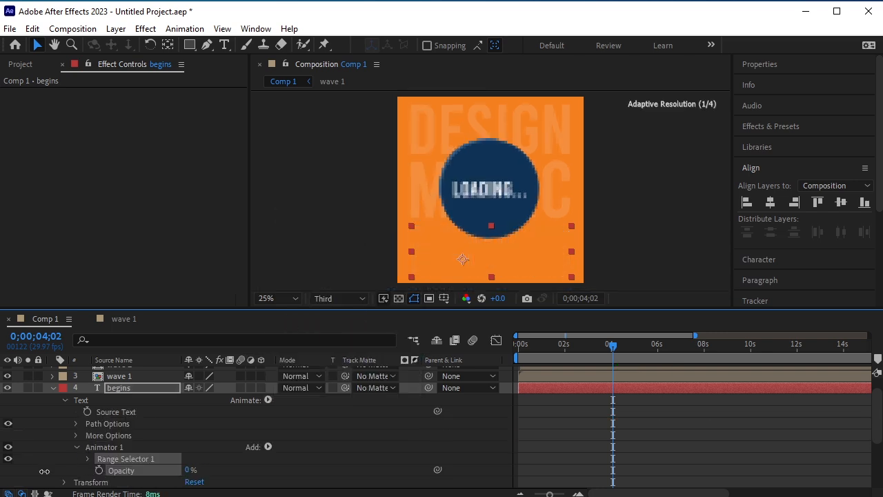
# Keyframe the begins layer's Range Selector 1 Start at 100% at 0;00;04;02.
pyautogui.click(87, 457)
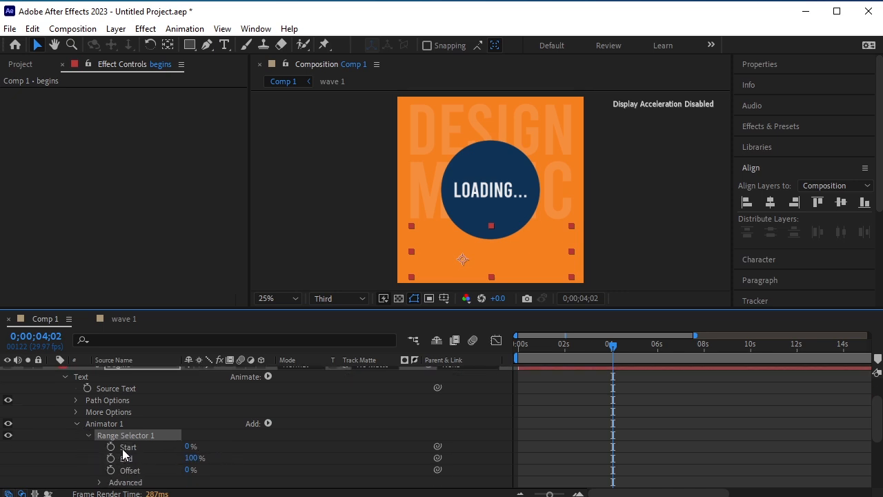
pyautogui.moveTo(187, 447); pyautogui.dragTo(107, 460)
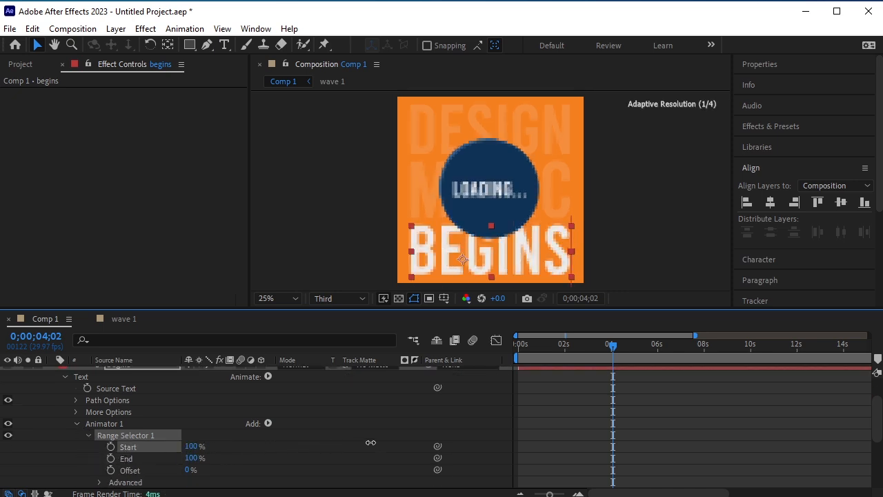
pyautogui.click(110, 447)
# Go to the Design layer's first Start keyframe at 0;00;00;00 and set the begins layer's Range Selector Start to 0%.
pyautogui.scroll(-2, 107, 453)
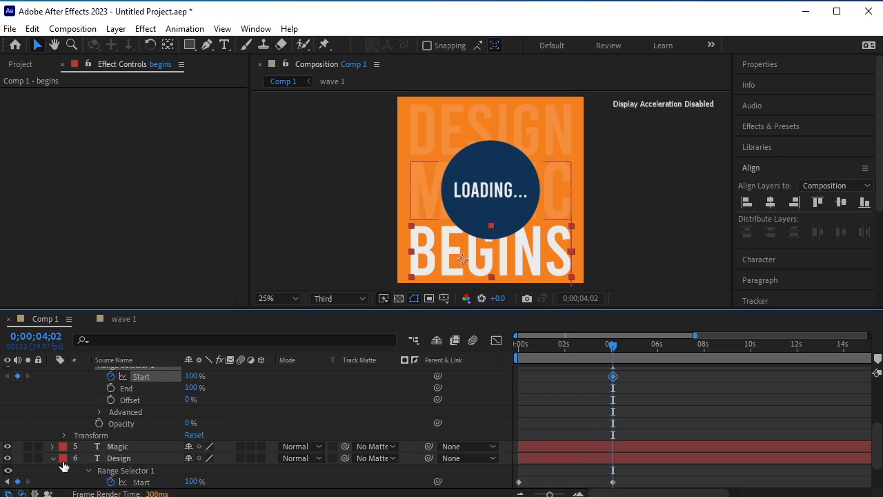
pyautogui.click(8, 481)
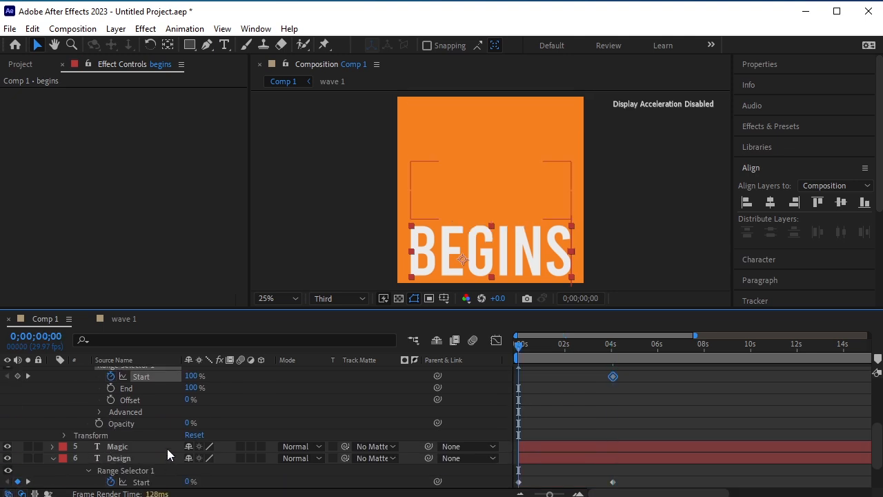
pyautogui.scroll(1, 168, 453)
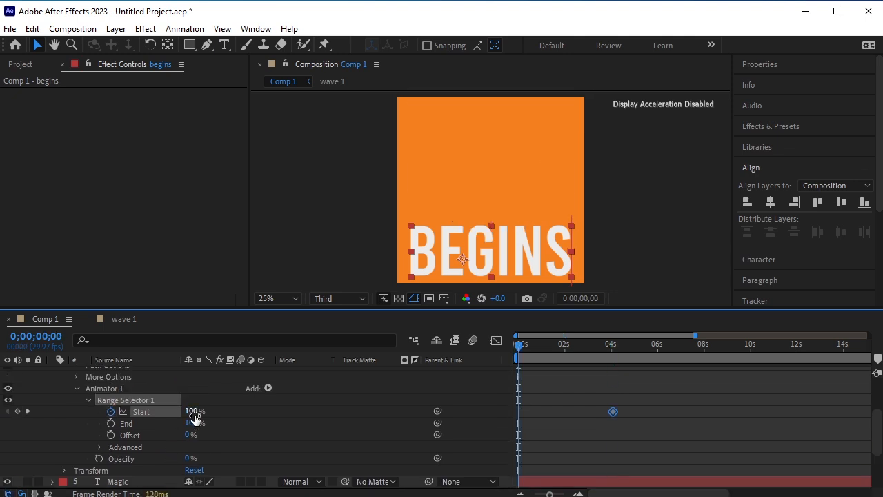
pyautogui.moveTo(191, 411); pyautogui.dragTo(14, 417)
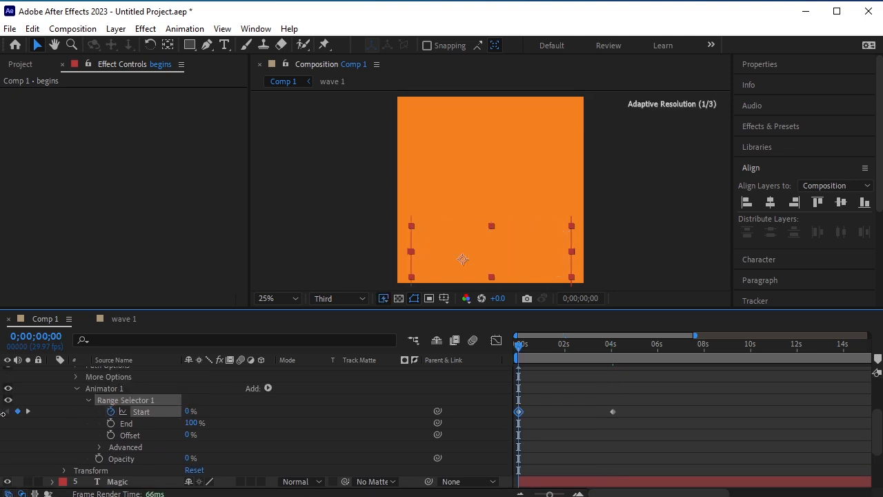
# Turn on Randomize Order for the begins layer's range selector and keyframe Random Seed at 0 at 0;00;00;00.
pyautogui.click(100, 447)
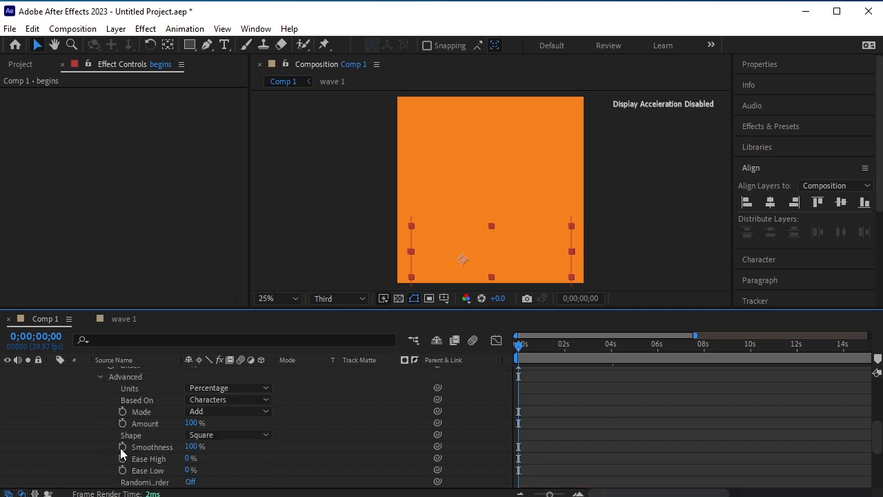
pyautogui.click(191, 482)
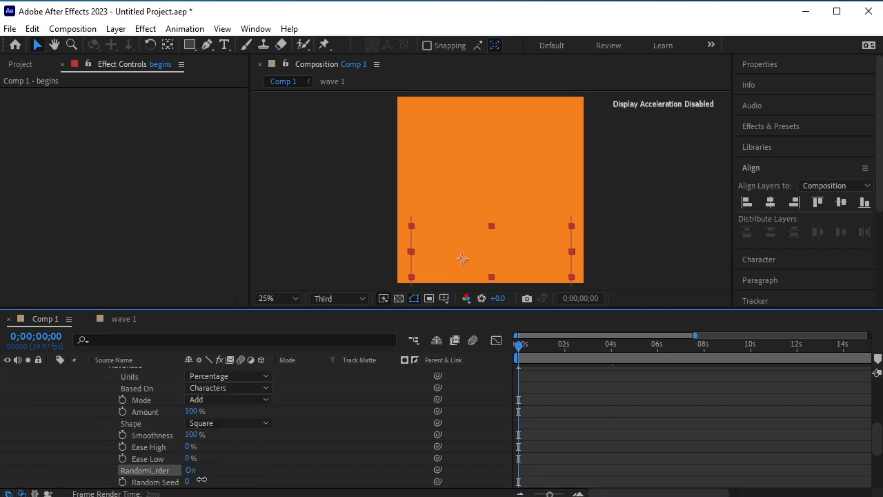
pyautogui.click(122, 481)
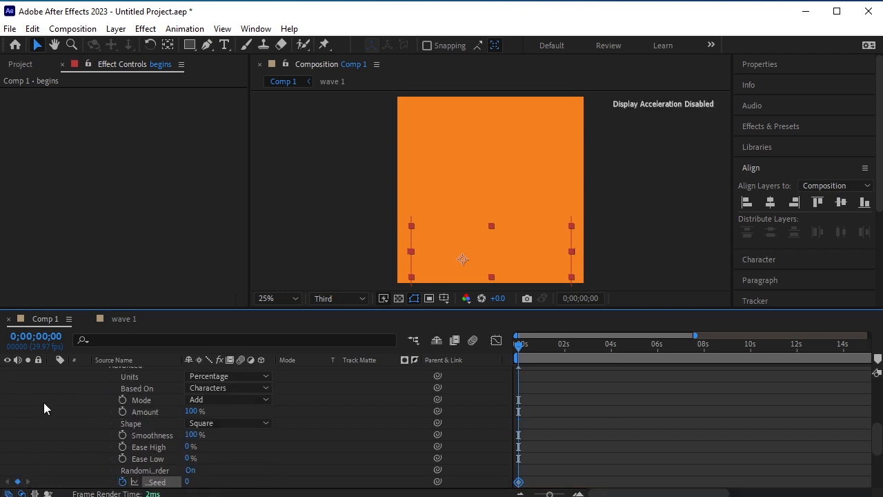
# Go to the begins layer's Start keyframe at 0;00;04;02 and set its Random Seed to 34.
pyautogui.scroll(3, 42, 401)
pyautogui.scroll(2, 26, 397)
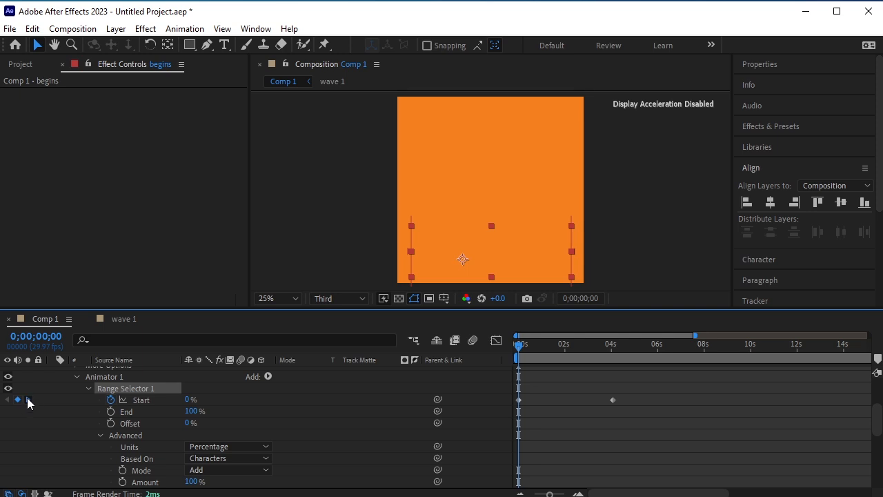
pyautogui.click(28, 401)
pyautogui.scroll(-5, 41, 414)
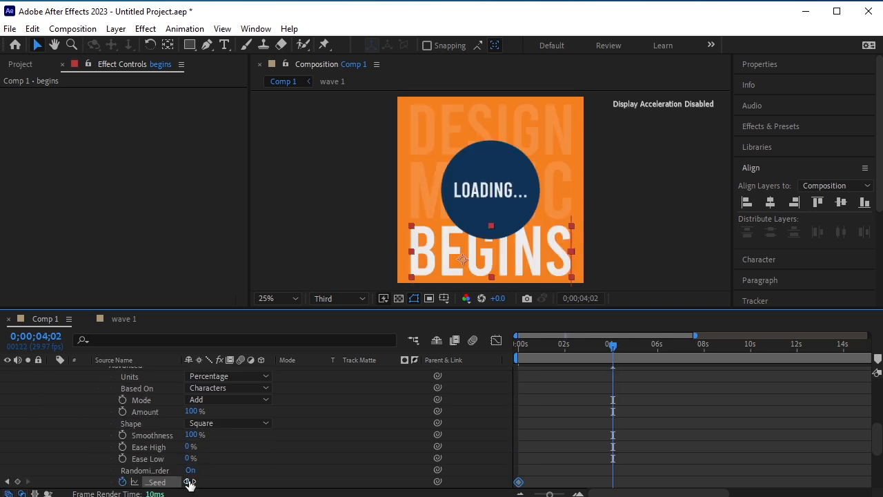
pyautogui.click(190, 482)
pyautogui.click(225, 480)
# Keyframe the begins layer's Transform Opacity at 0;00;04;02 with a value of 14%.
pyautogui.scroll(-3, 188, 475)
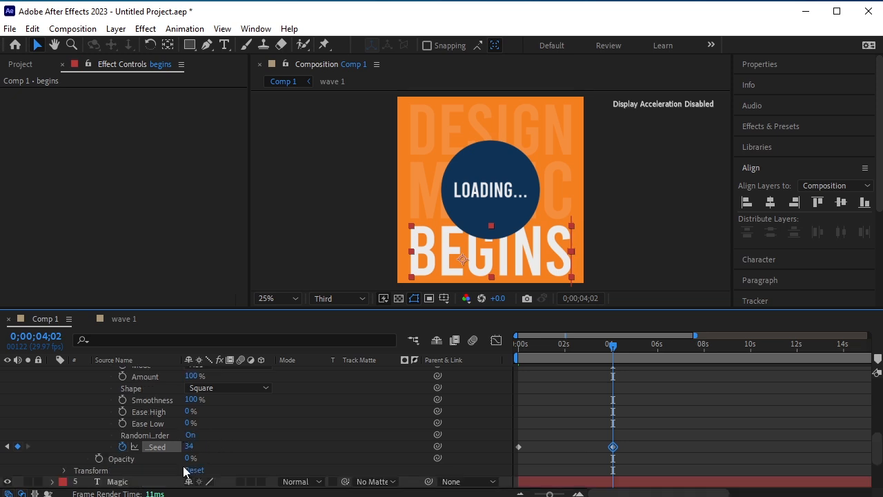
pyautogui.click(64, 470)
pyautogui.scroll(-4, 67, 474)
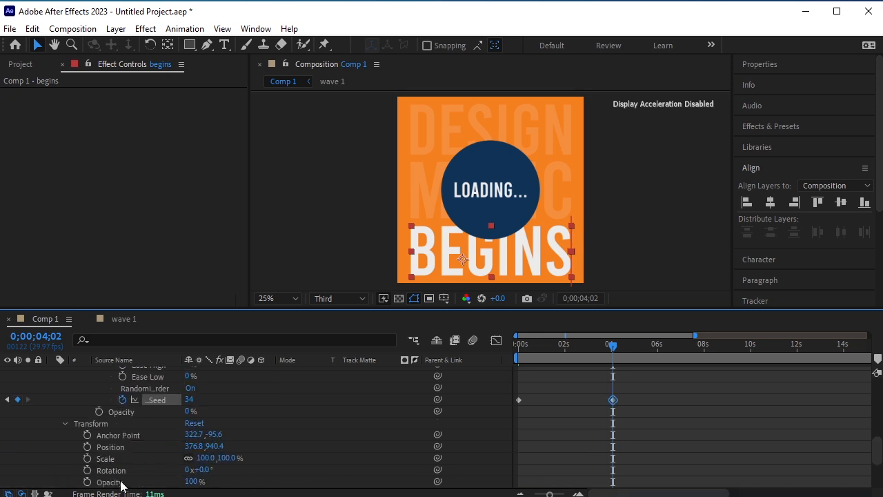
pyautogui.click(87, 482)
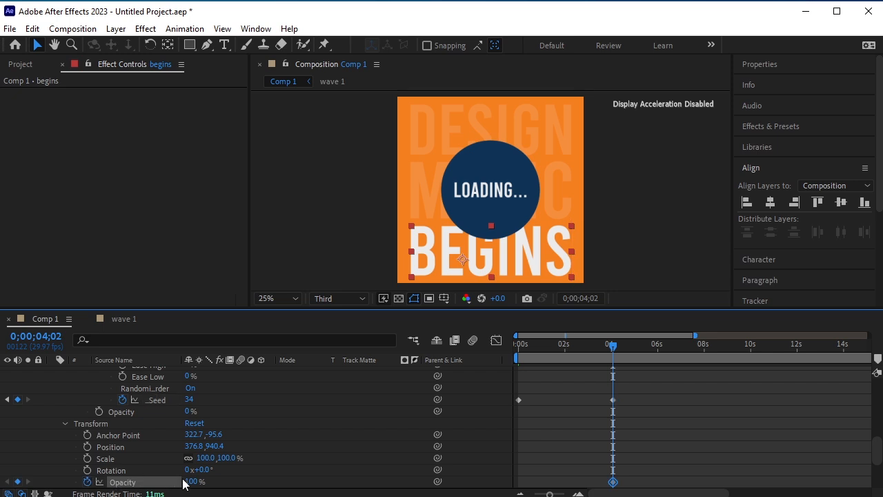
pyautogui.click(191, 482)
pyautogui.write('14')
pyautogui.press('Return')
# Advance five frames to 0;00;04;07 and set the begins layer's Transform Opacity to 100%.
pyautogui.press('pagedown')
pyautogui.press('pagedown')
pyautogui.press('pagedown')
pyautogui.press('pagedown')
pyautogui.press('pagedown')
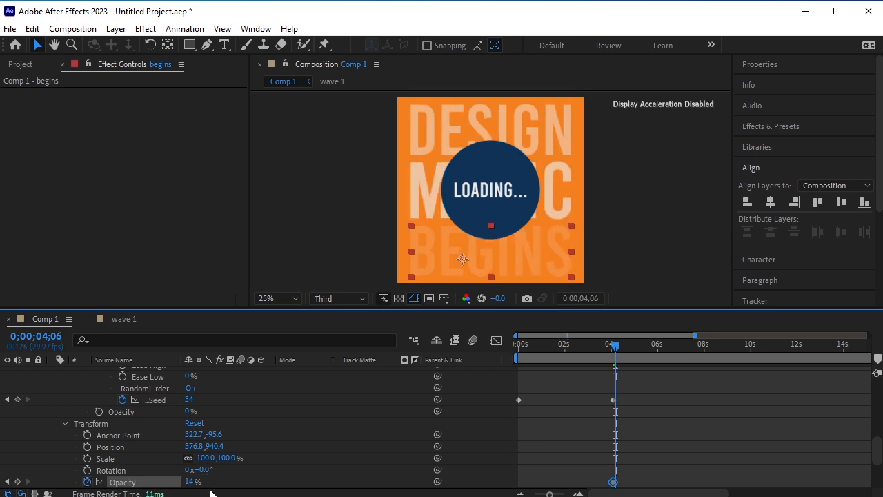
pyautogui.click(191, 481)
pyautogui.write('100')
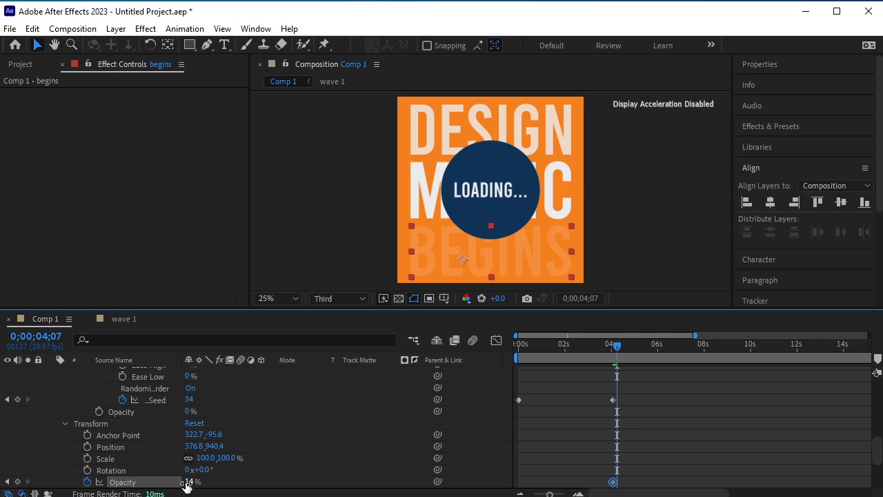
pyautogui.press('Return')
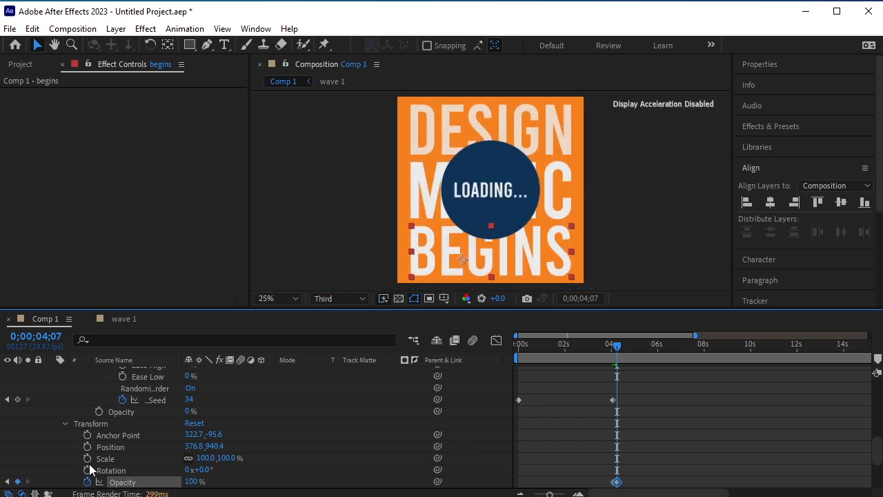
# Collapse the begins layer's properties and scrub back toward the start of the timeline to review the title animation.
pyautogui.scroll(10, 35, 440)
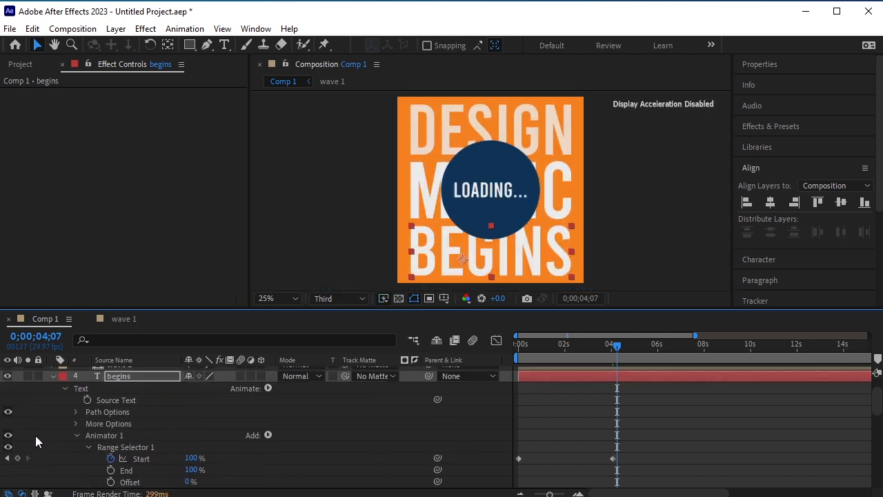
pyautogui.click(53, 408)
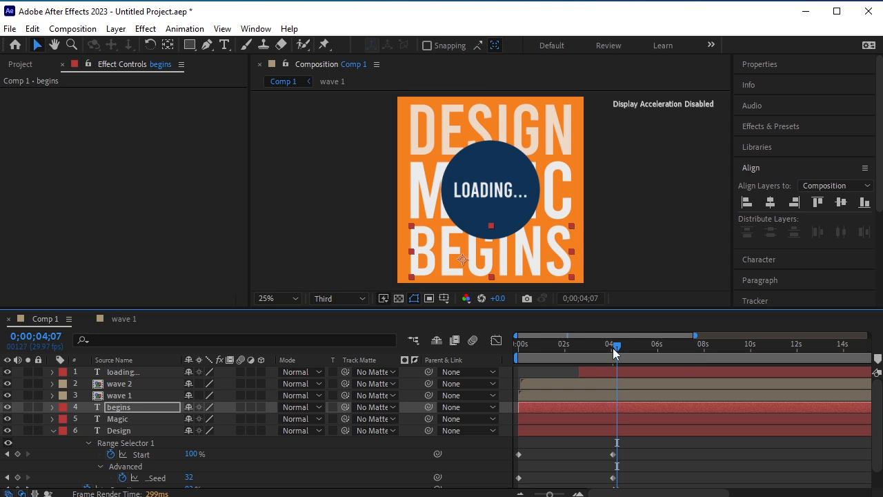
pyautogui.moveTo(616, 353); pyautogui.dragTo(518, 367)
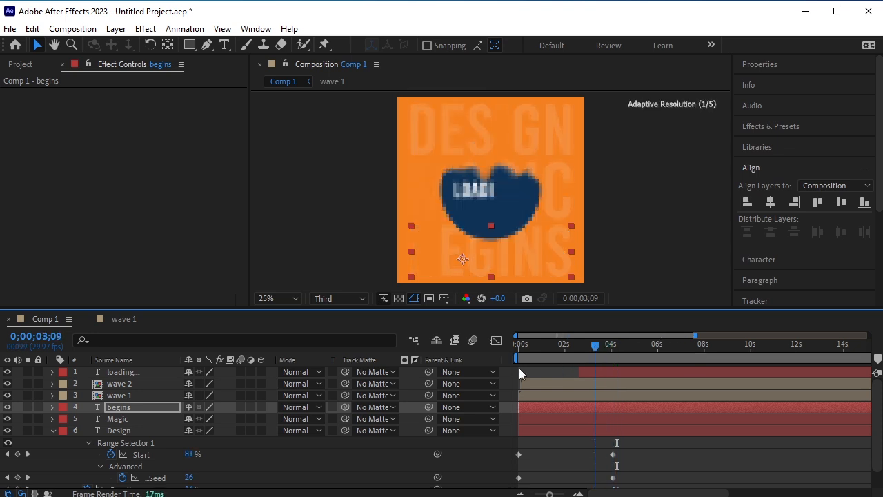